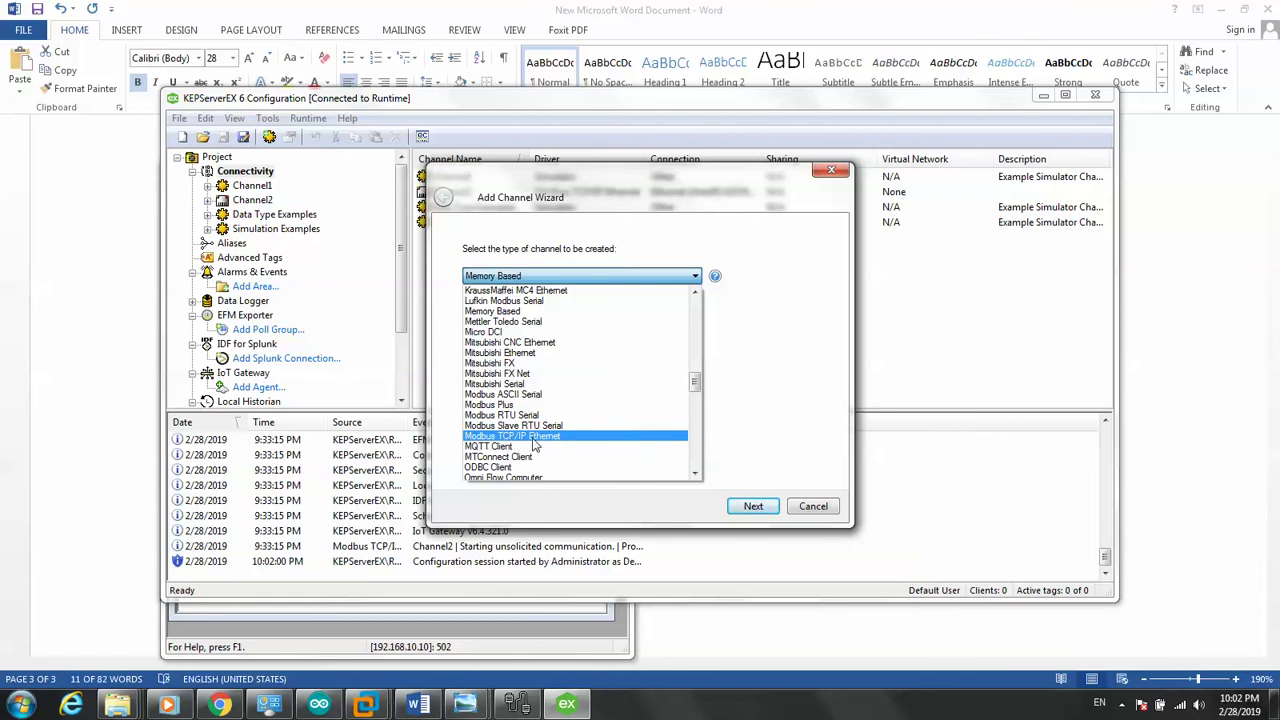
- Choose Modbus TCP/IP Ethernet for the new channel, keeping the name Channel3, virtual network None and 1 transaction per cycle
left_click(545, 444)
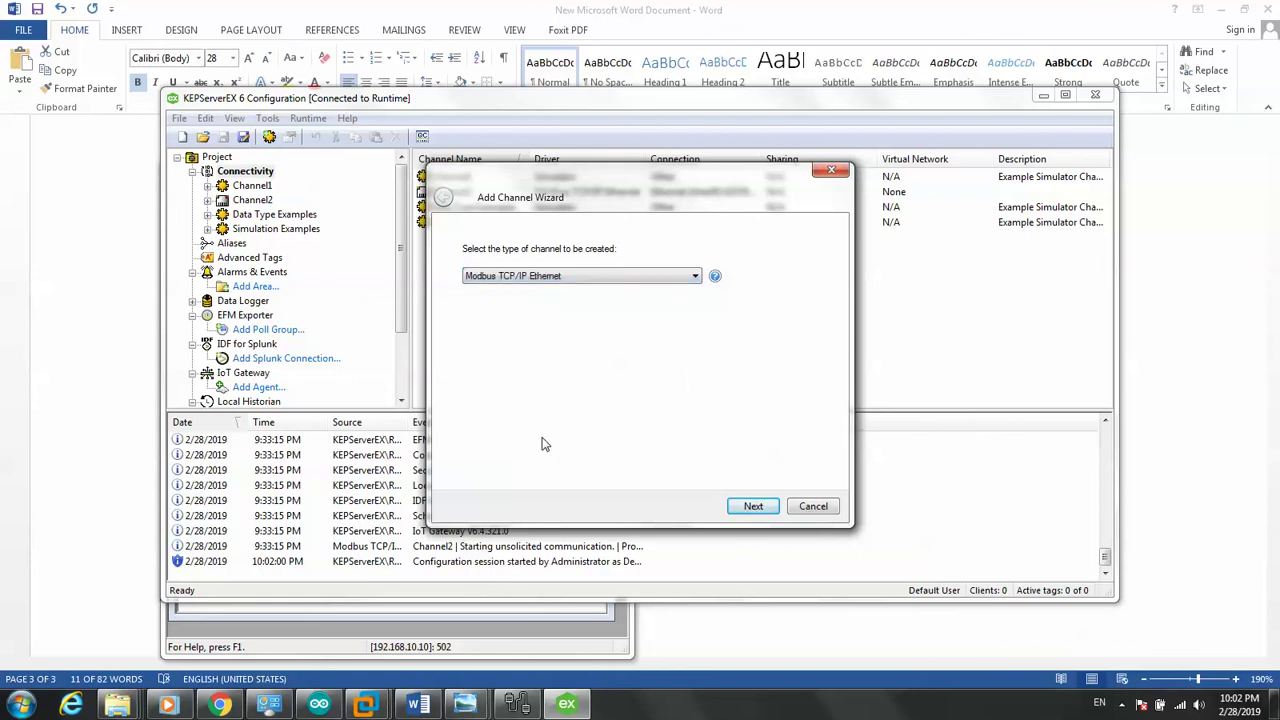
left_click(753, 507)
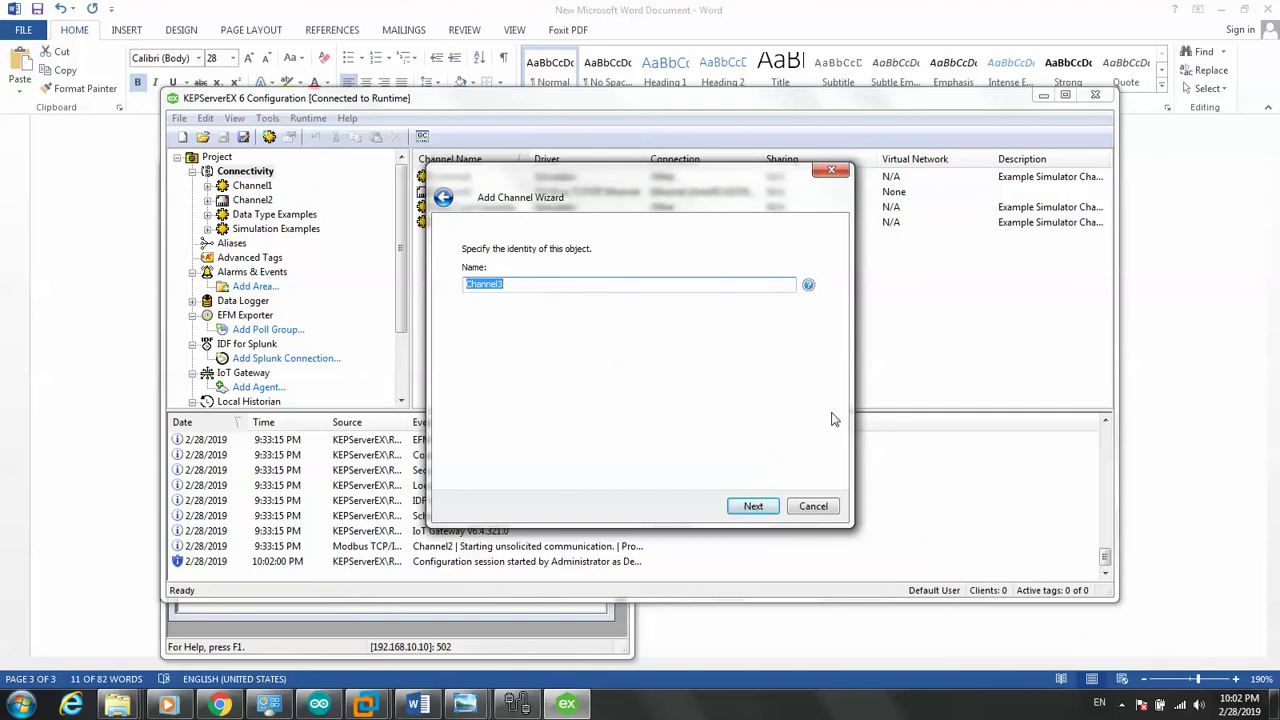
left_click(753, 507)
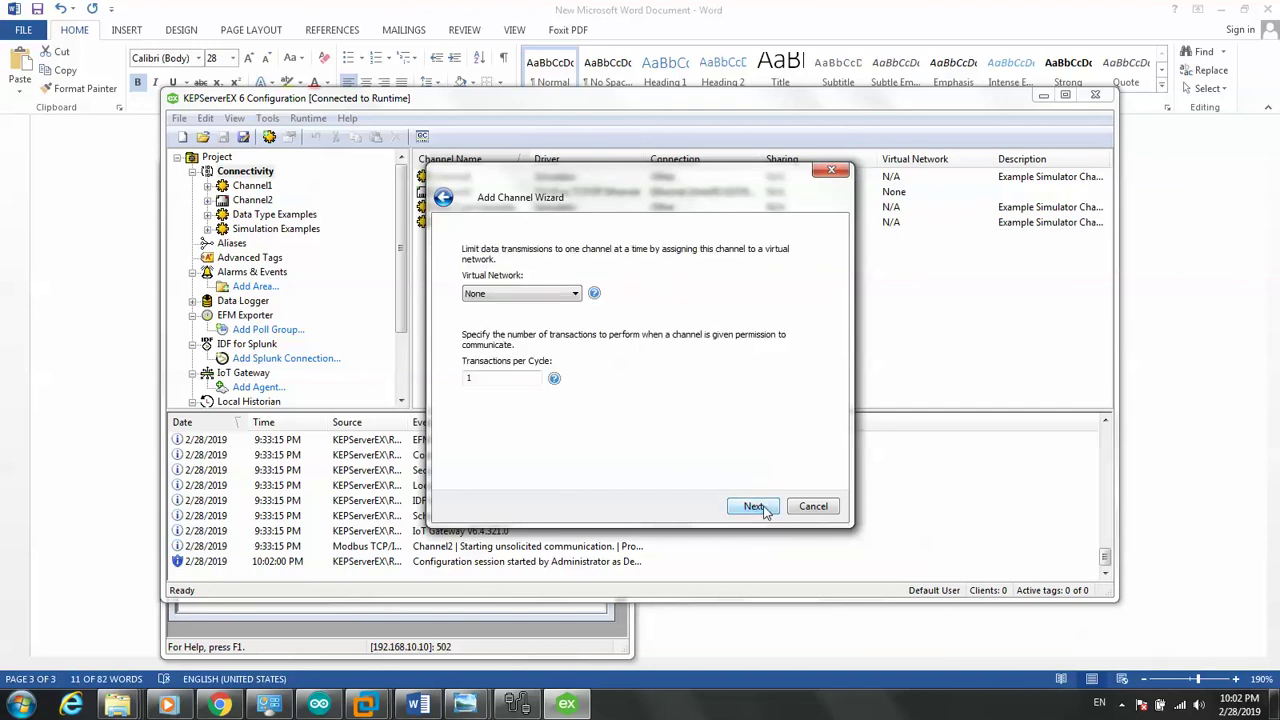
left_click(753, 507)
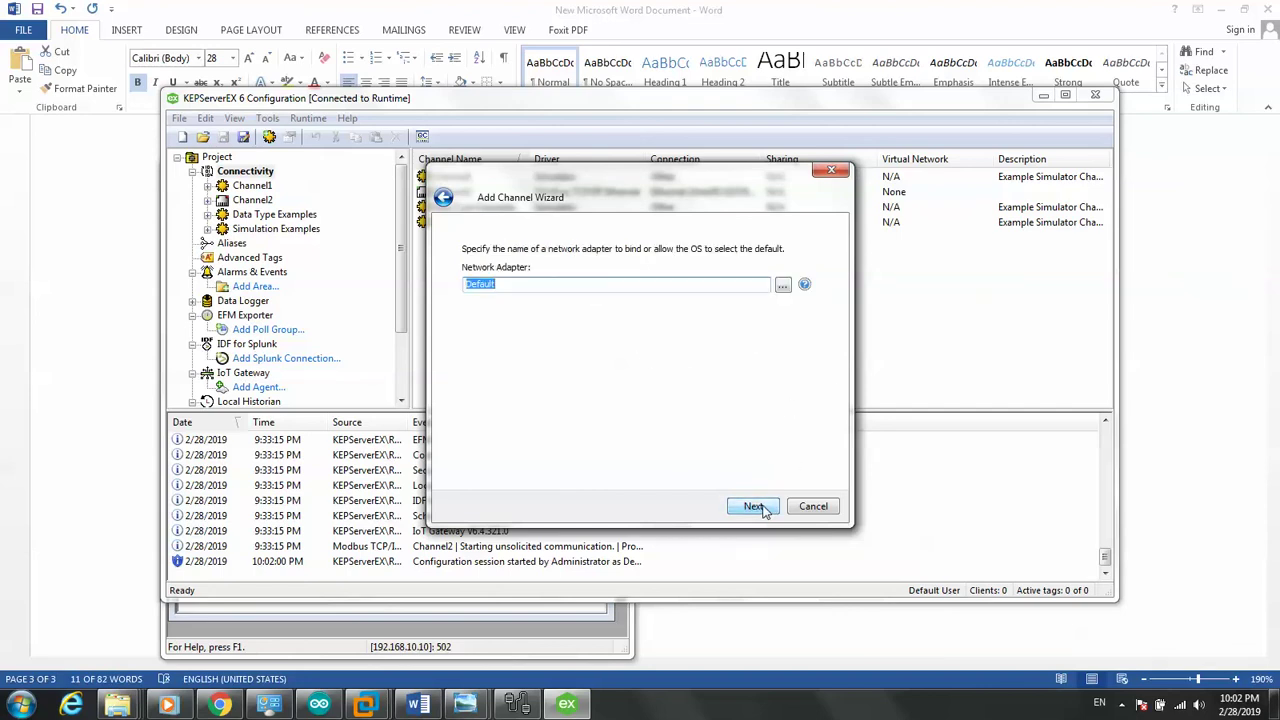
left_click(760, 507)
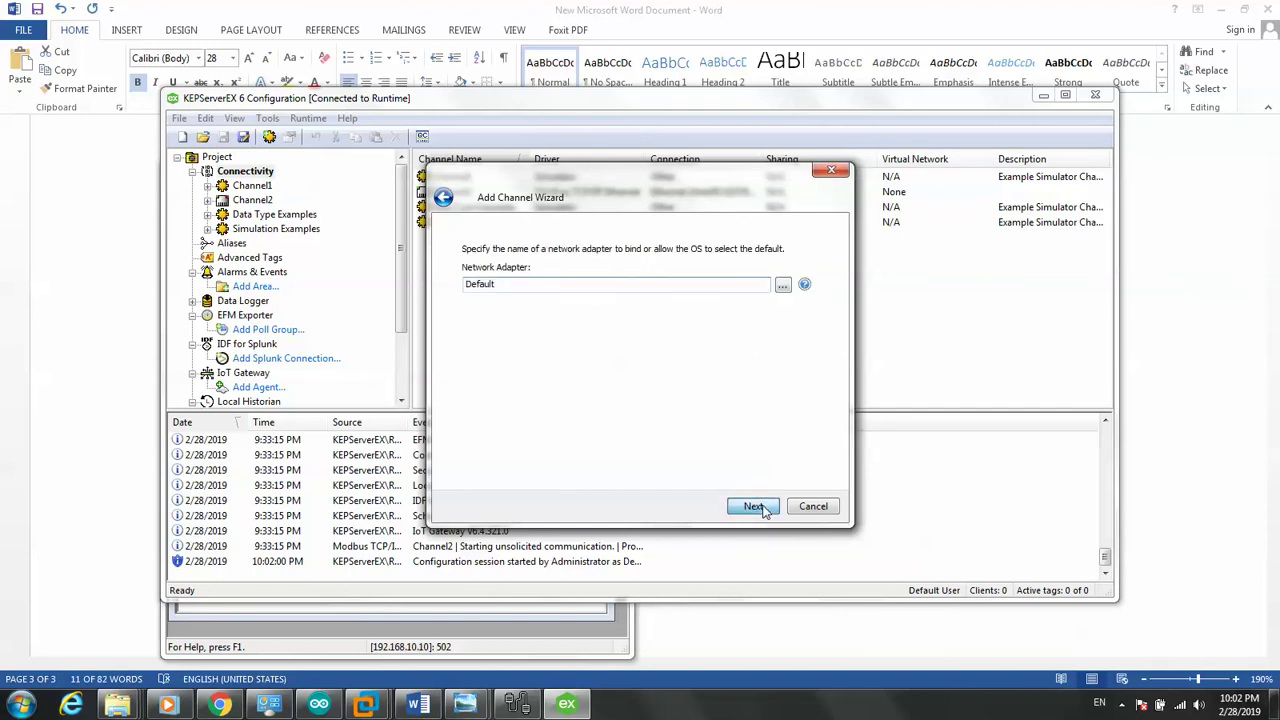
left_click(593, 288)
left_click_drag(584, 285, 443, 285)
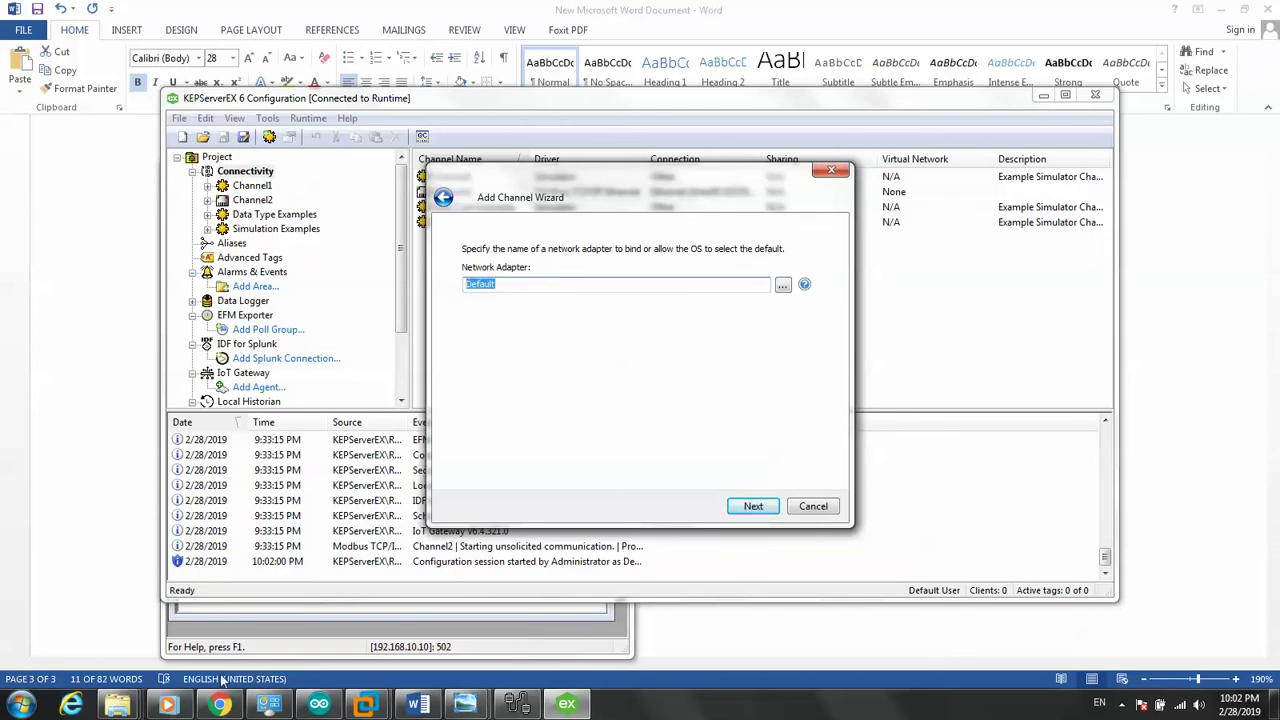
- Open the host computer's network connections and check which adapter the Local Area Connection uses
left_click(117, 705)
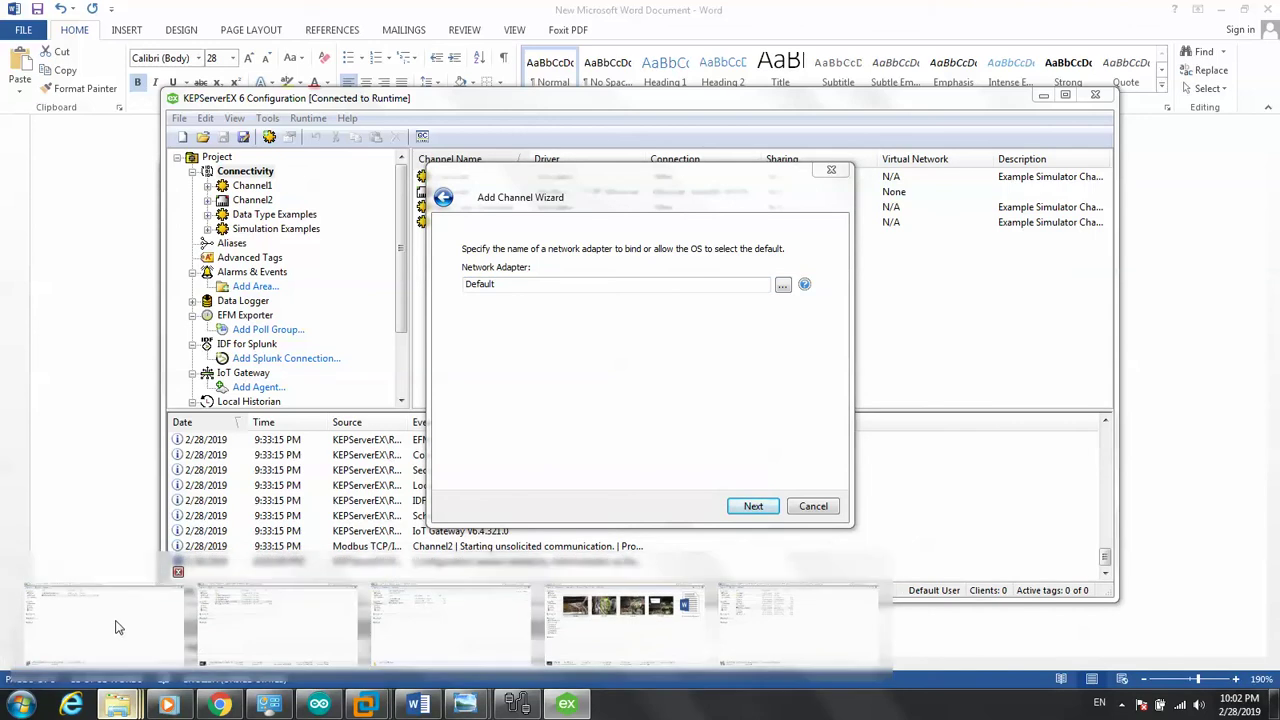
left_click(117, 627)
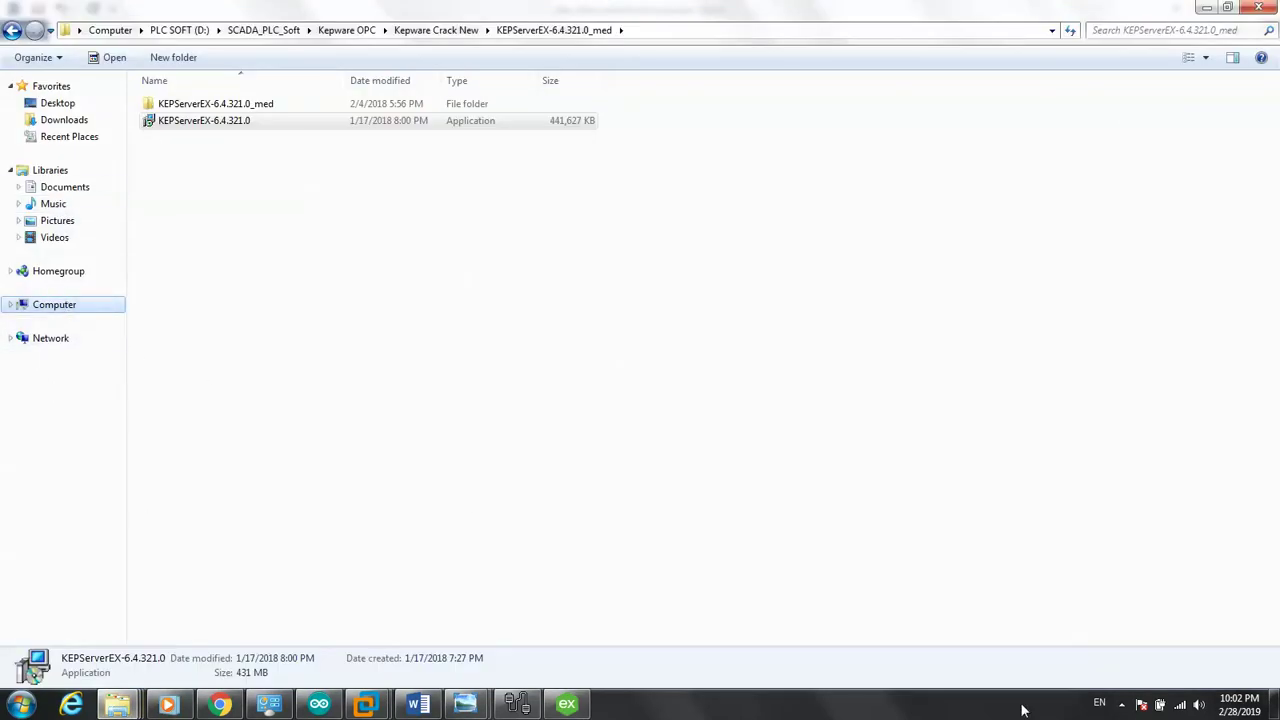
right_click(1178, 704)
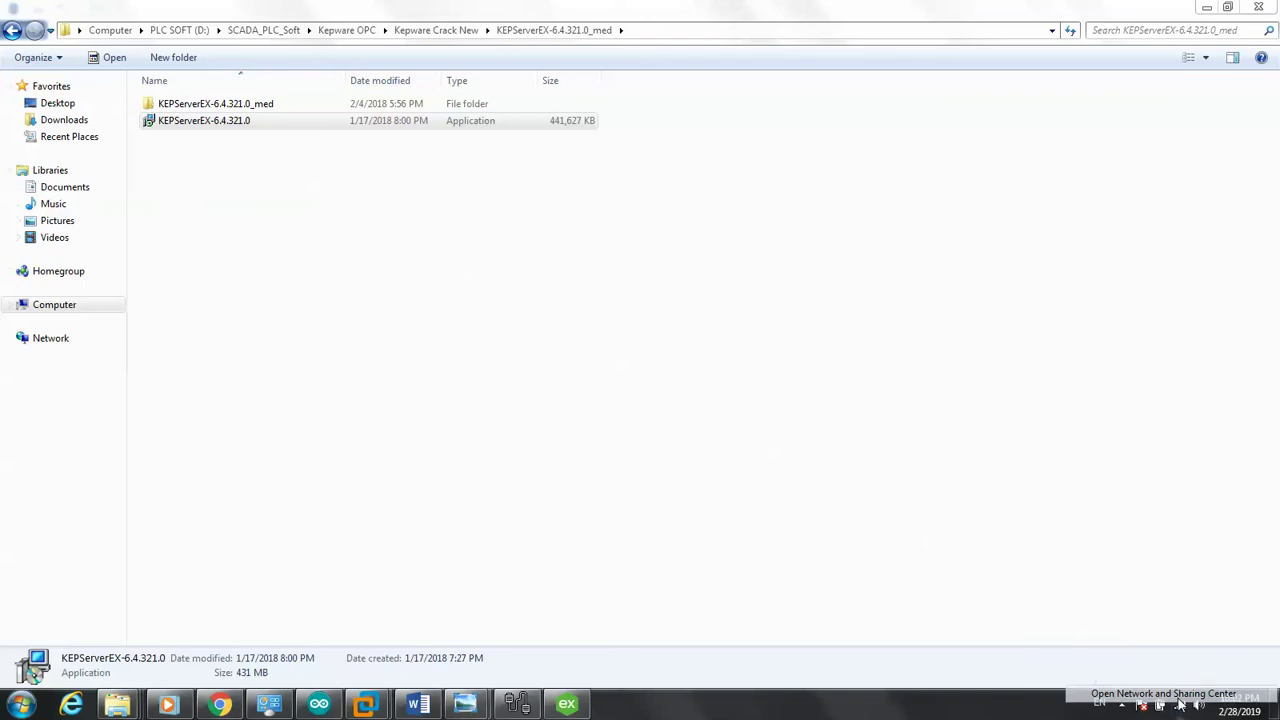
left_click(1175, 690)
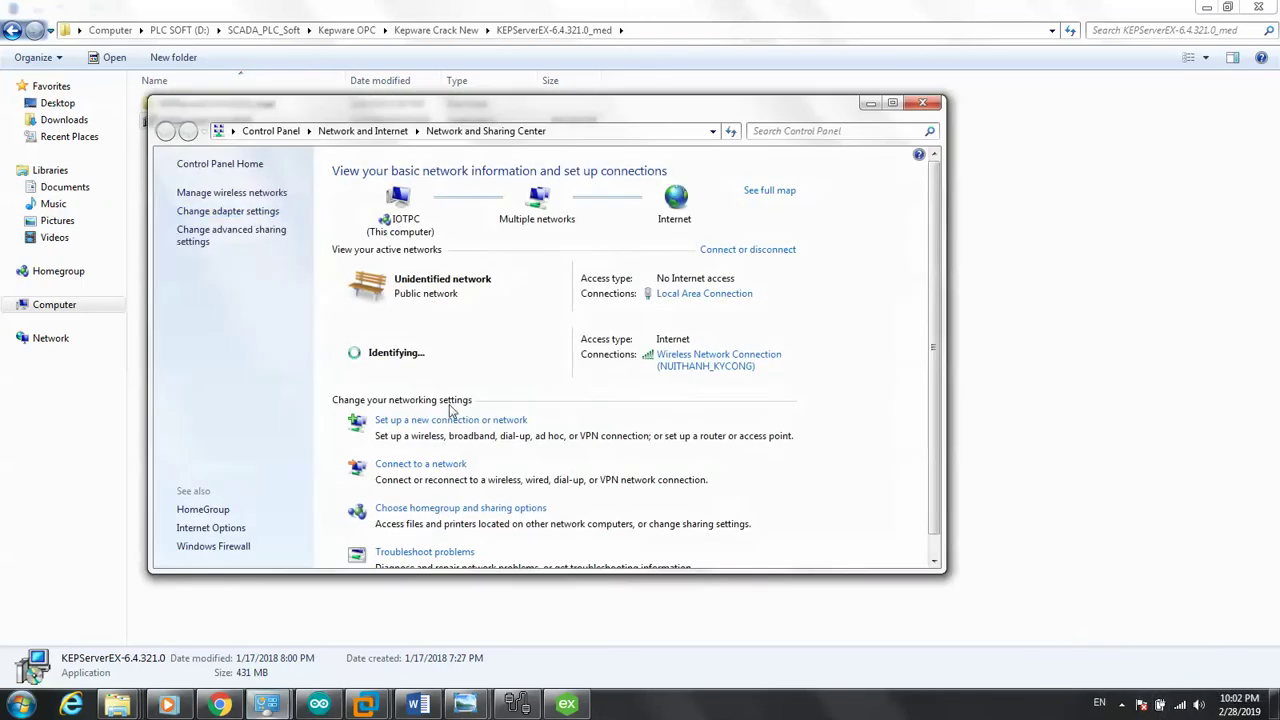
left_click(245, 211)
left_click(415, 200)
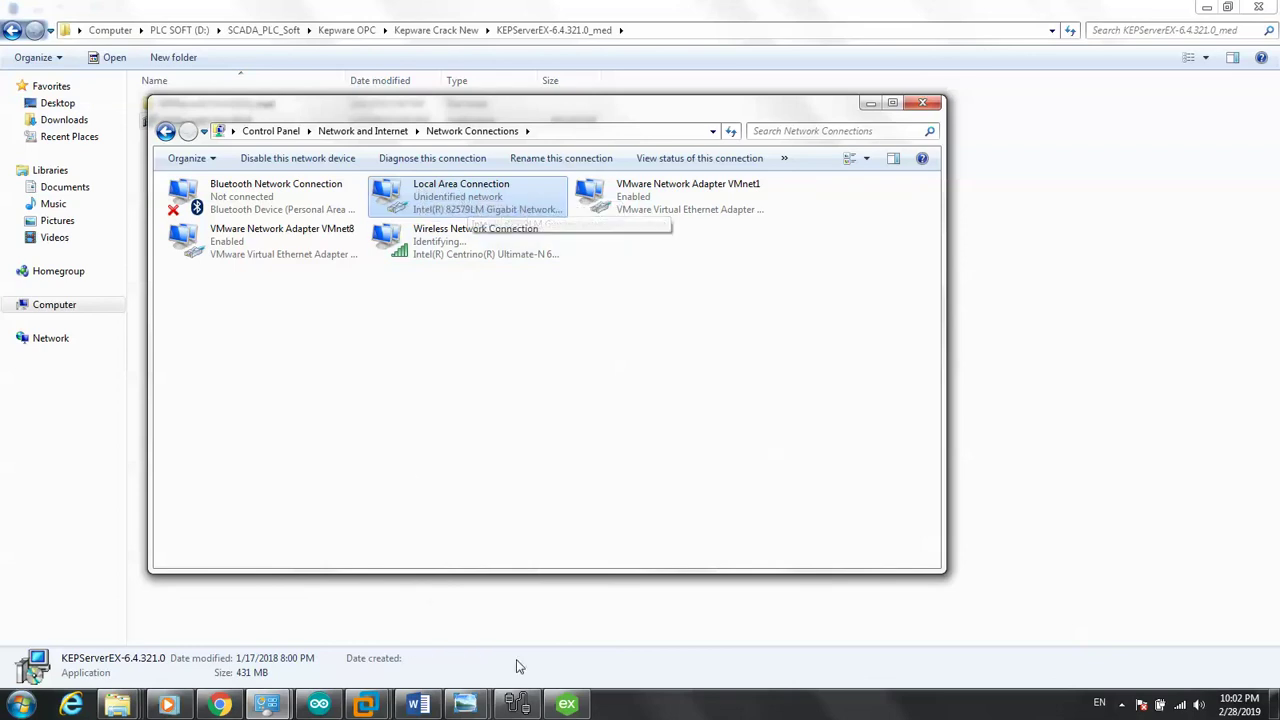
- Switch back to KEPServerEX and bind the channel to the Intel(R) 82579LM Gigabit Network Connection adapter at 192.168.10.13
left_click(567, 704)
left_click(783, 285)
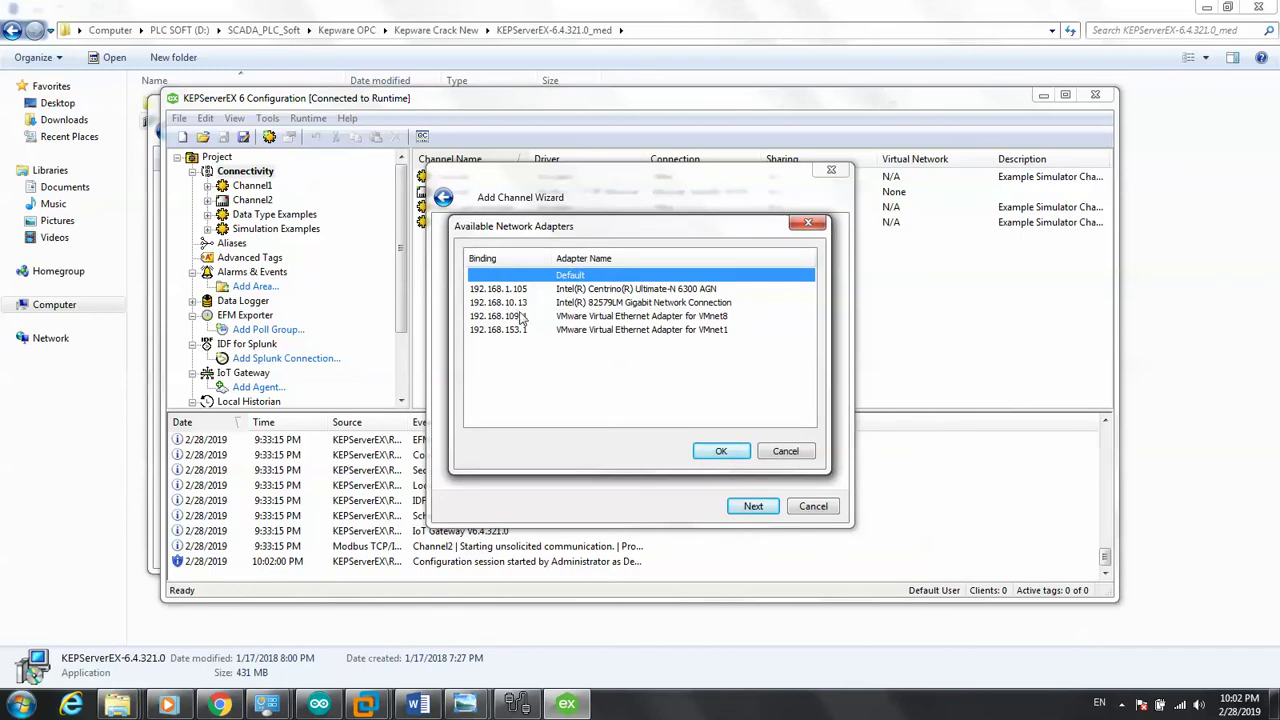
left_click(521, 304)
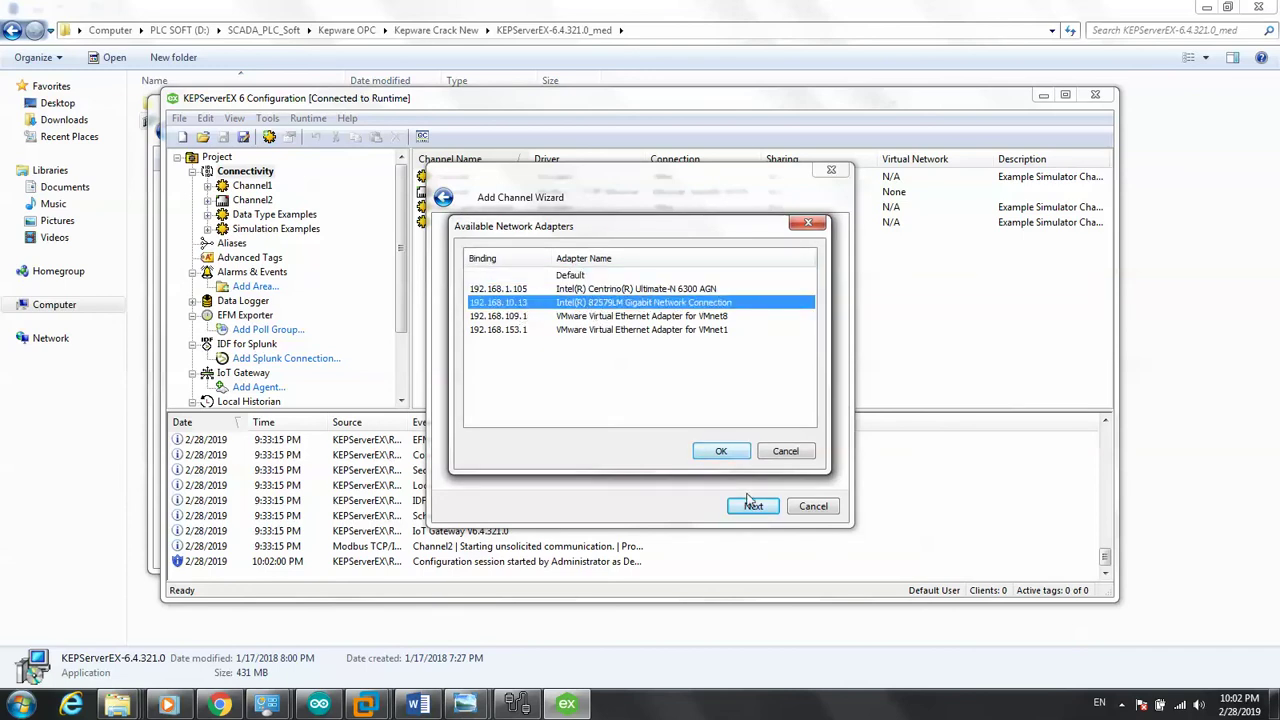
left_click(741, 455)
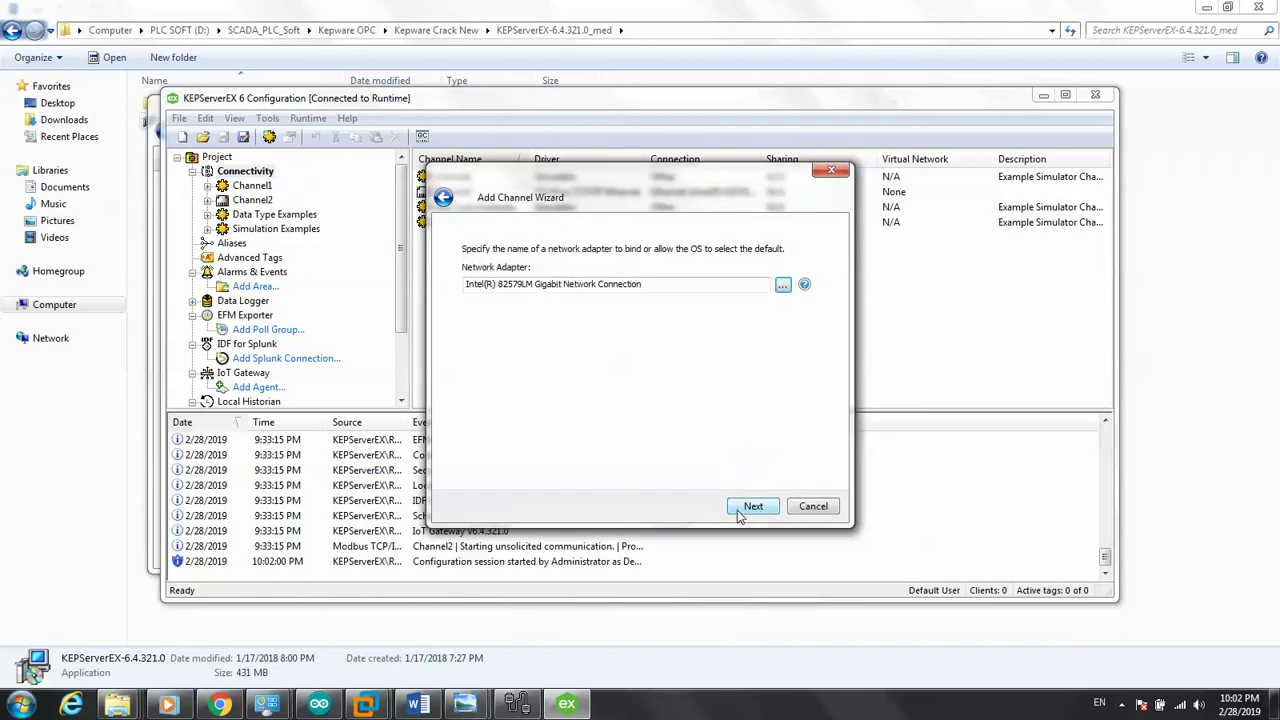
- Start a command prompt on the host computer and ping 192.168.10.10
left_click(20, 704)
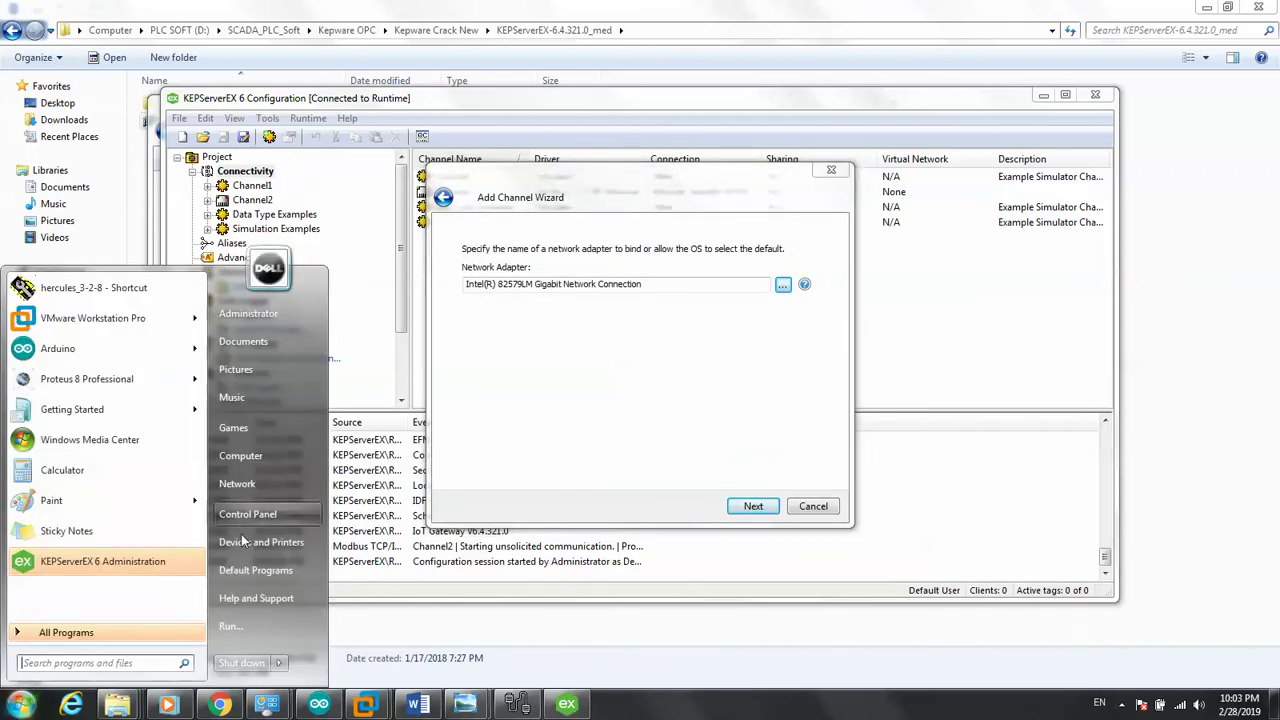
left_click(236, 627)
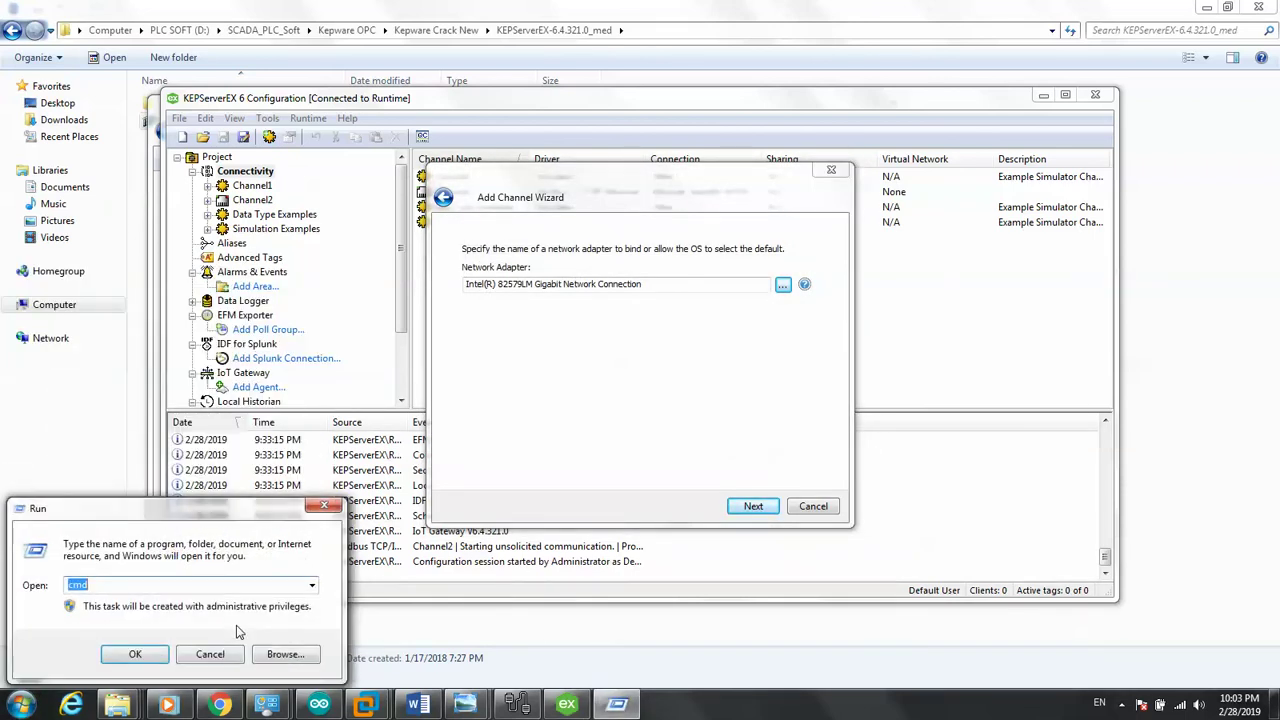
key("Return")
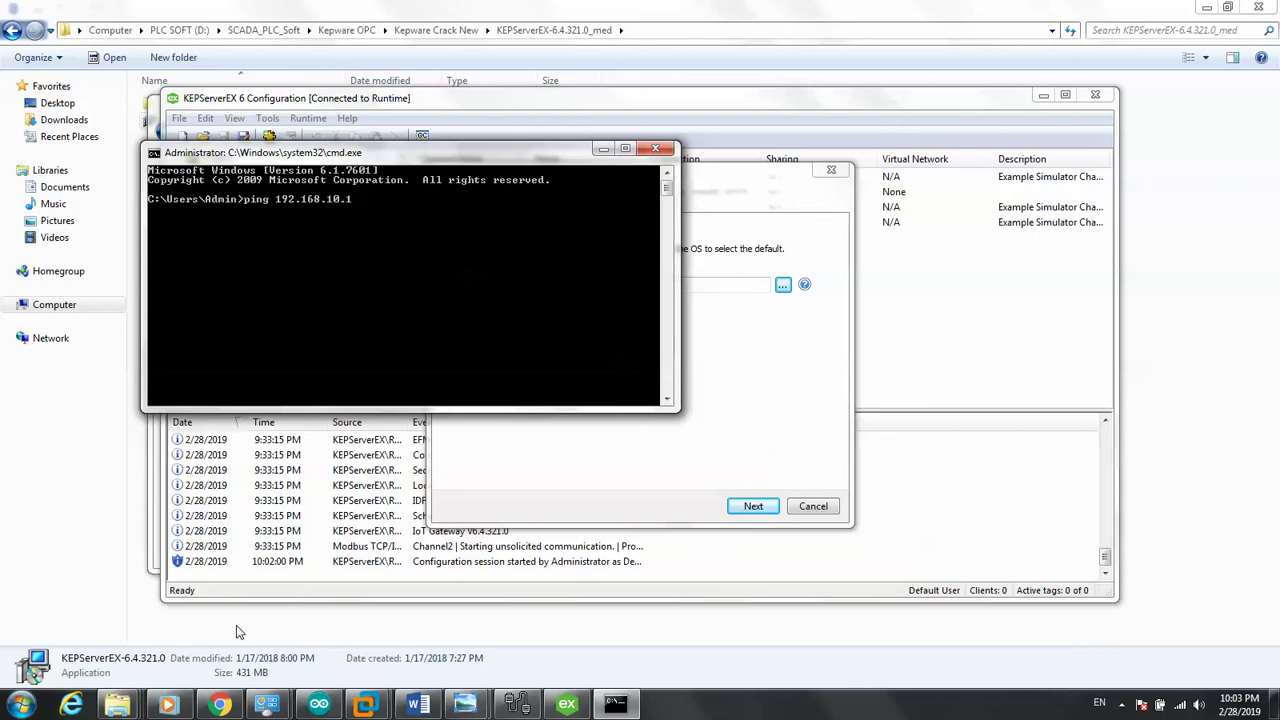
key("Return")
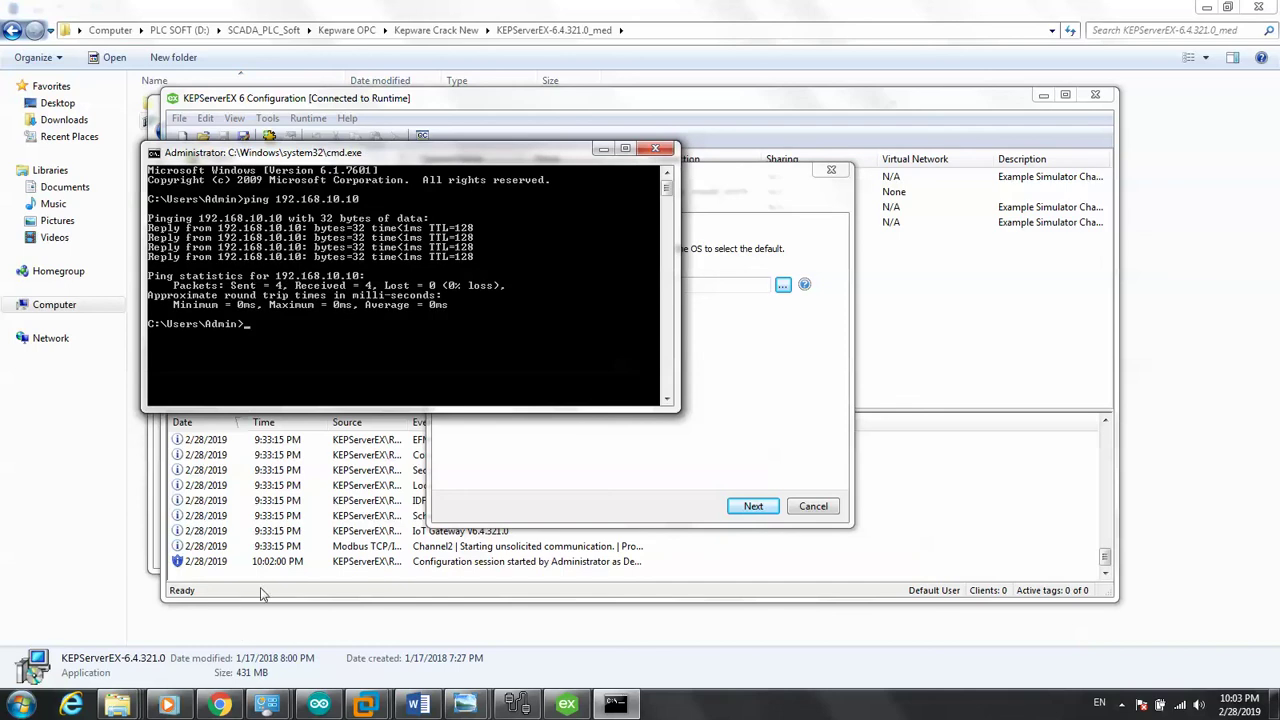
key("Return")
- Switch to the PCS7WEB_ES virtual machine in VMware Workstation and examine the connection details of its Local Area Connection
mouse_move(366, 704)
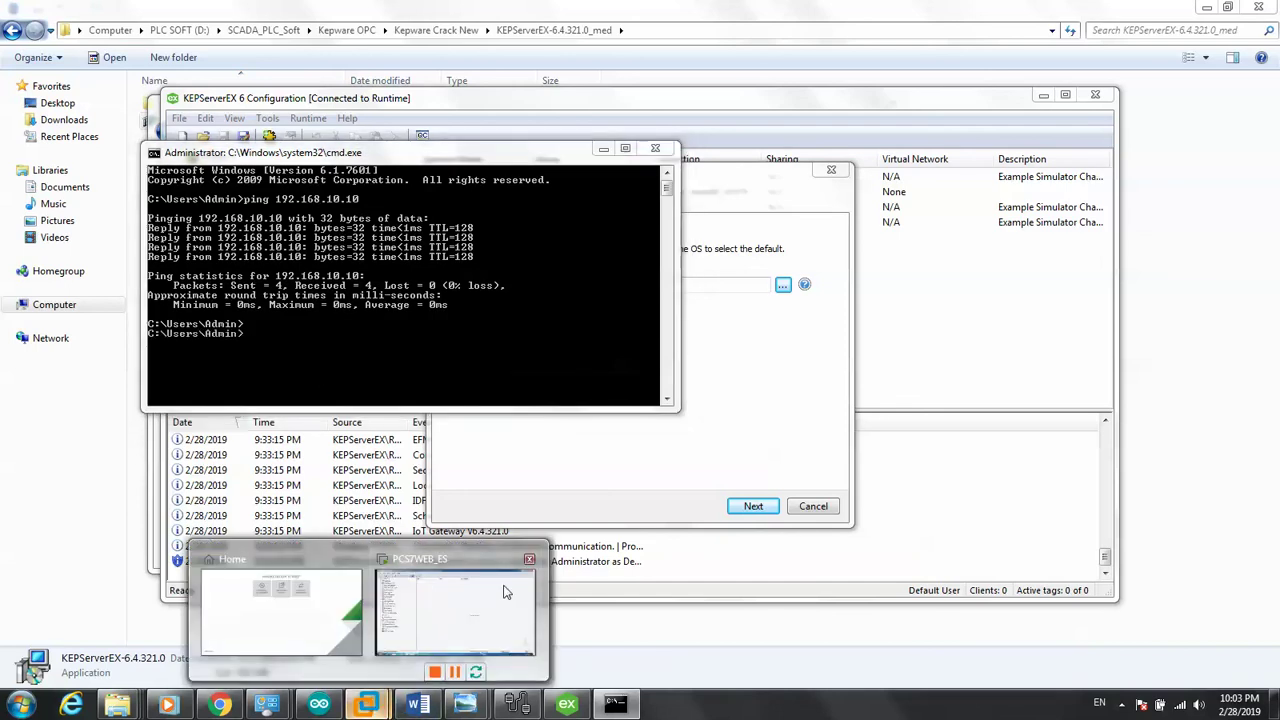
left_click(498, 597)
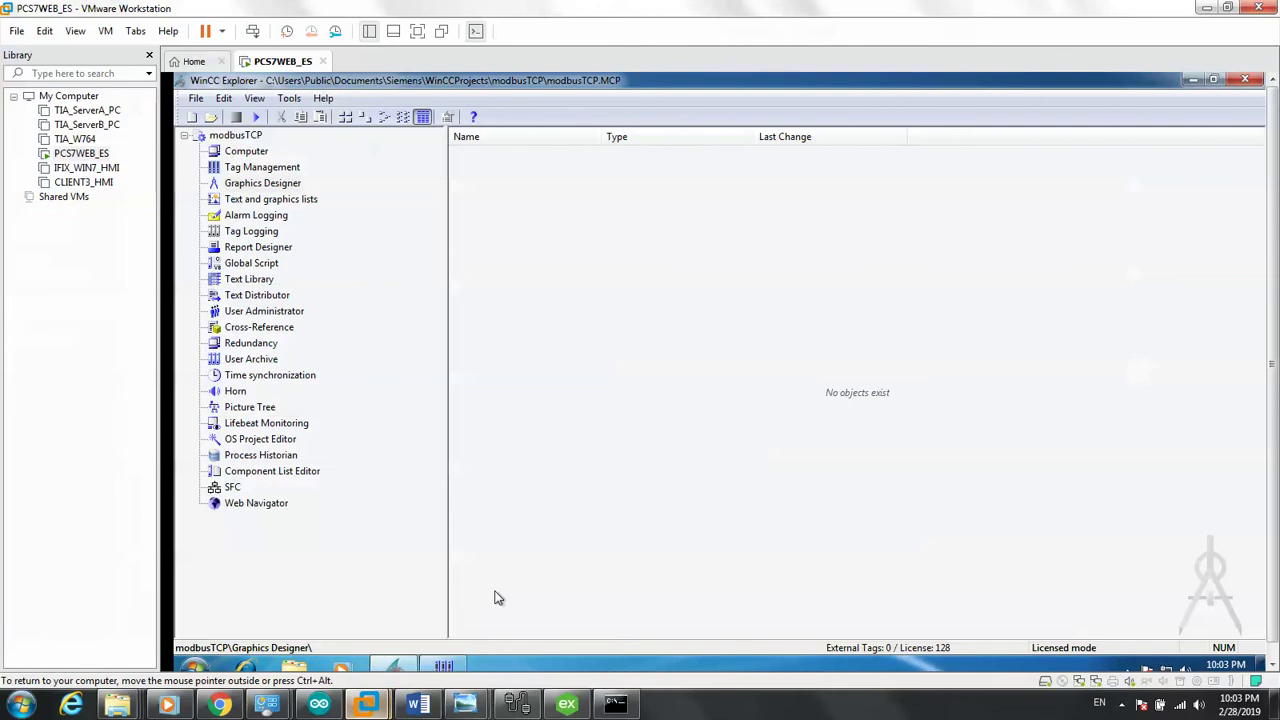
right_click(1168, 670)
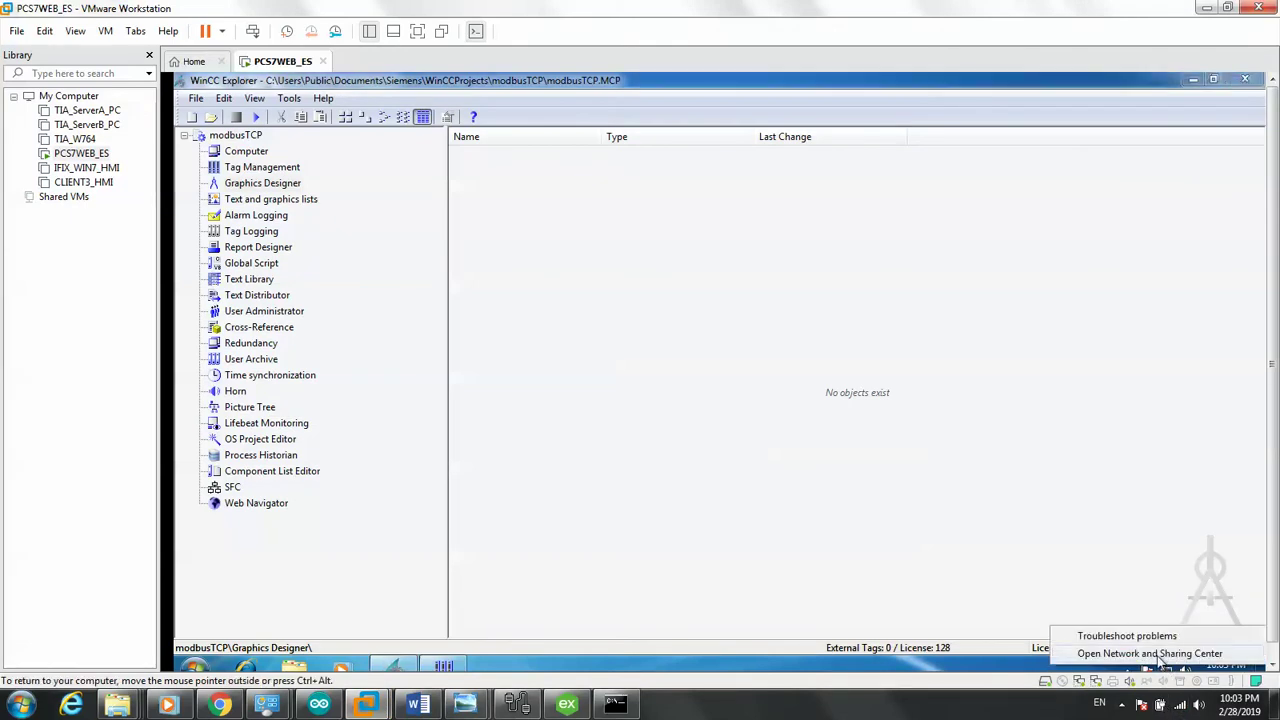
left_click(1110, 651)
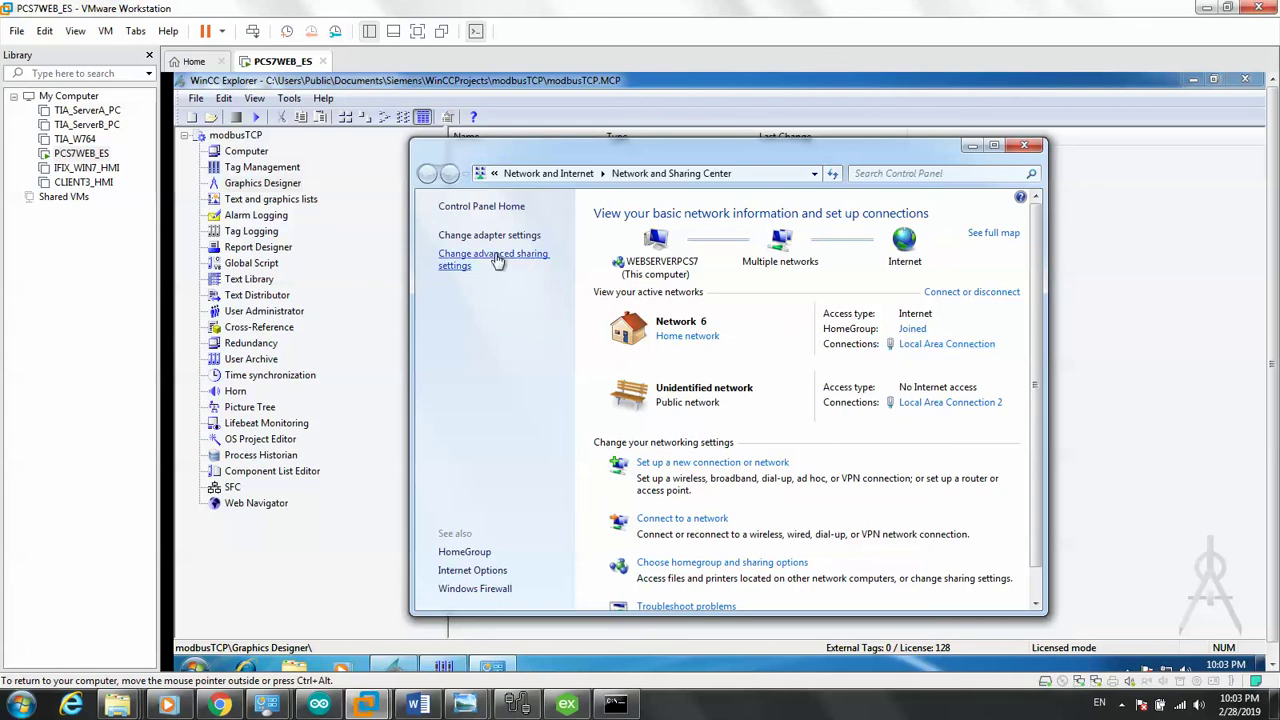
left_click(930, 344)
left_click(640, 362)
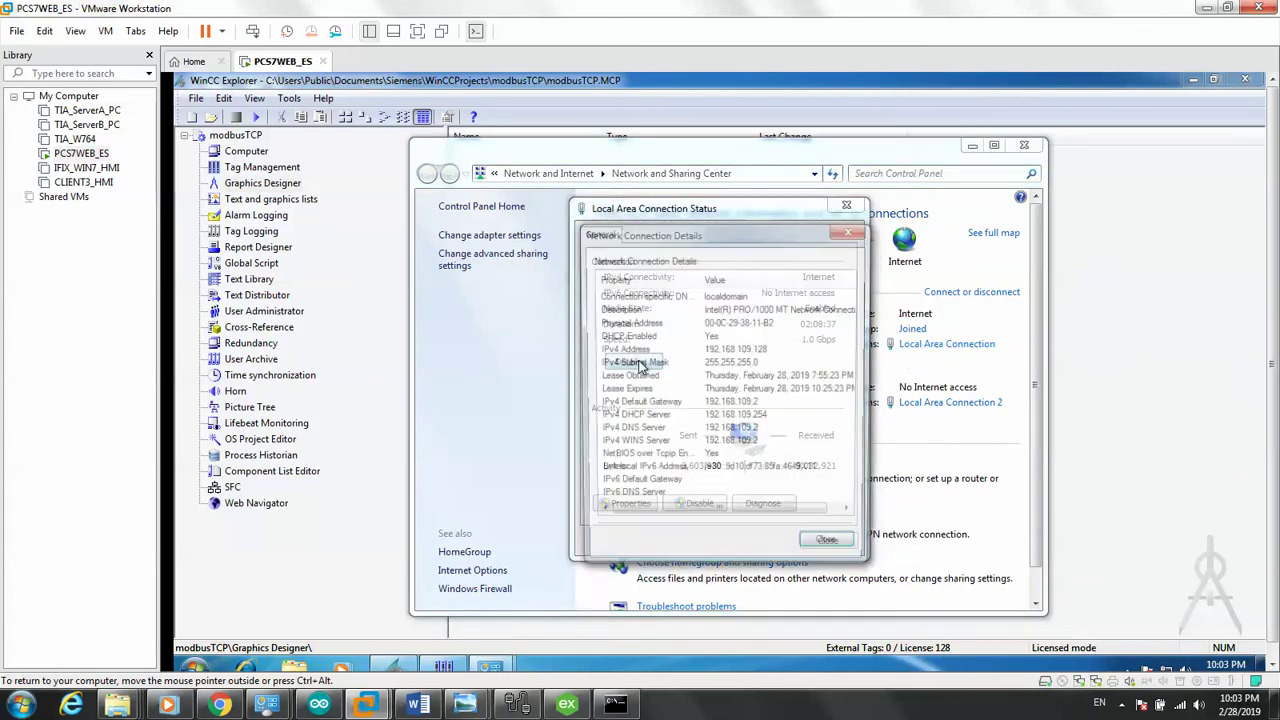
left_click(851, 230)
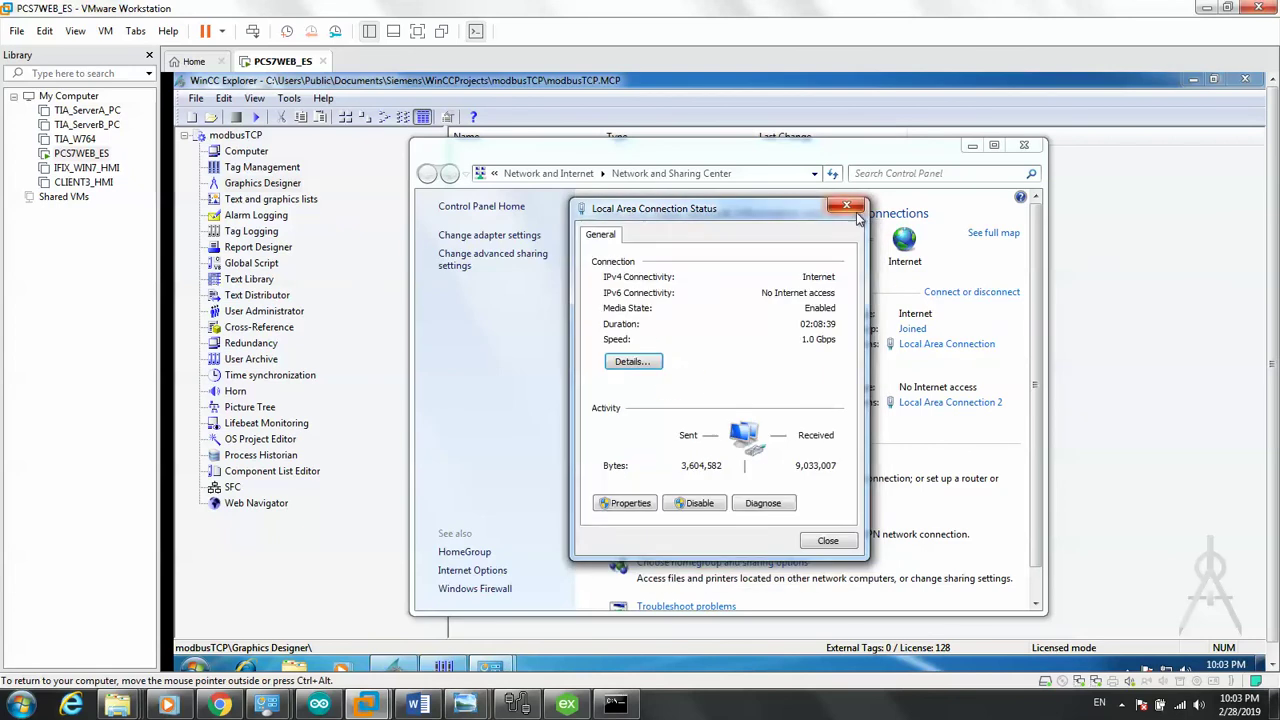
left_click(846, 206)
- Examine the IPv4 address in the details of Local Area Connection 2, and close the Network and Sharing Center
left_click(945, 402)
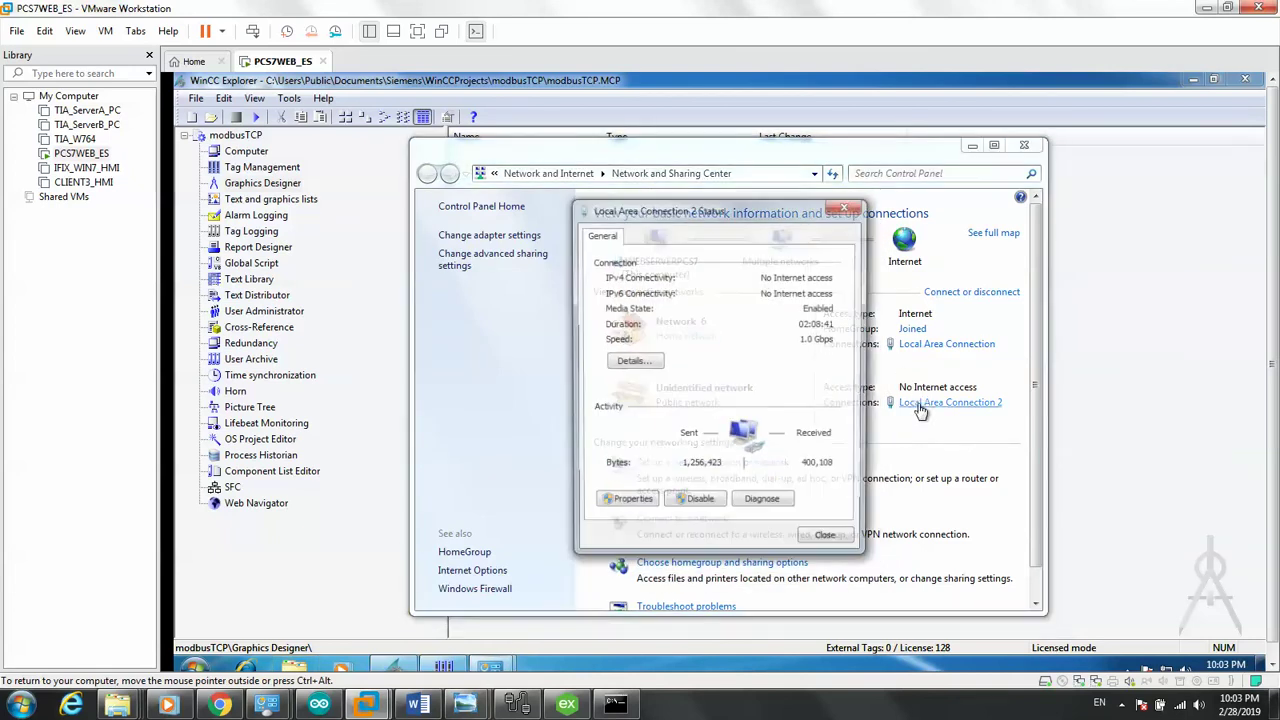
left_click(641, 364)
left_click(752, 355)
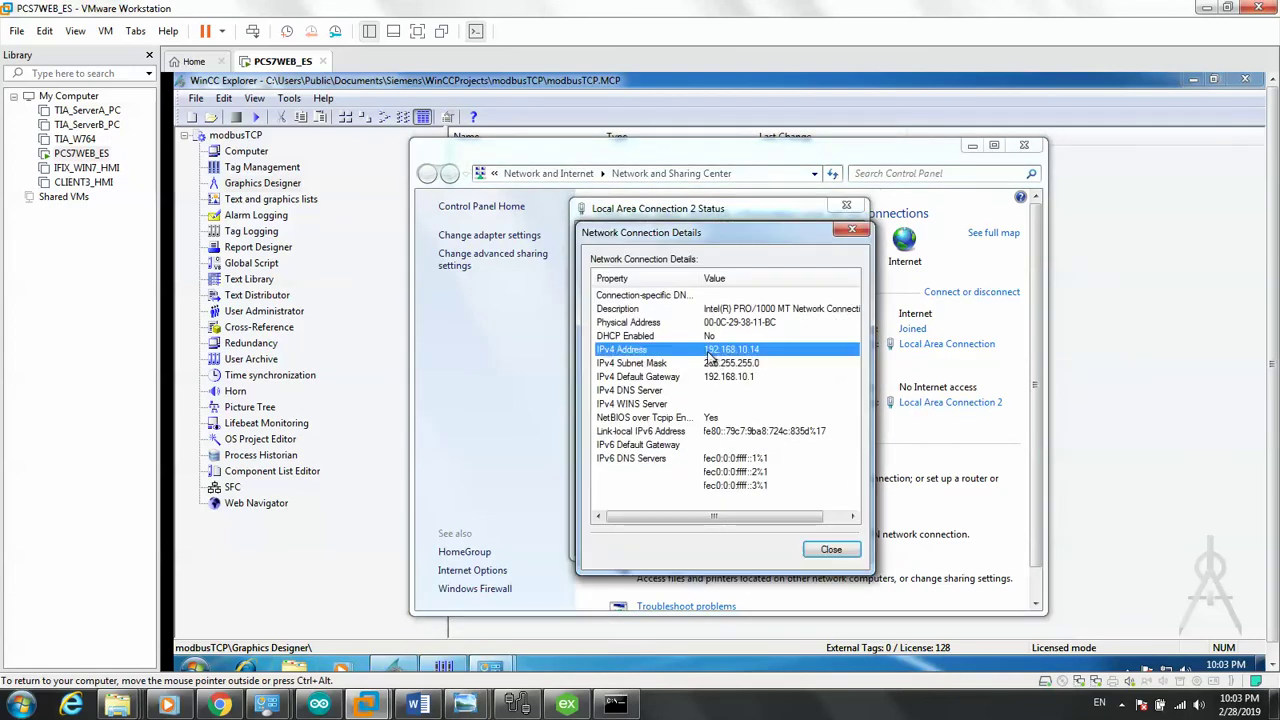
left_click(1024, 145)
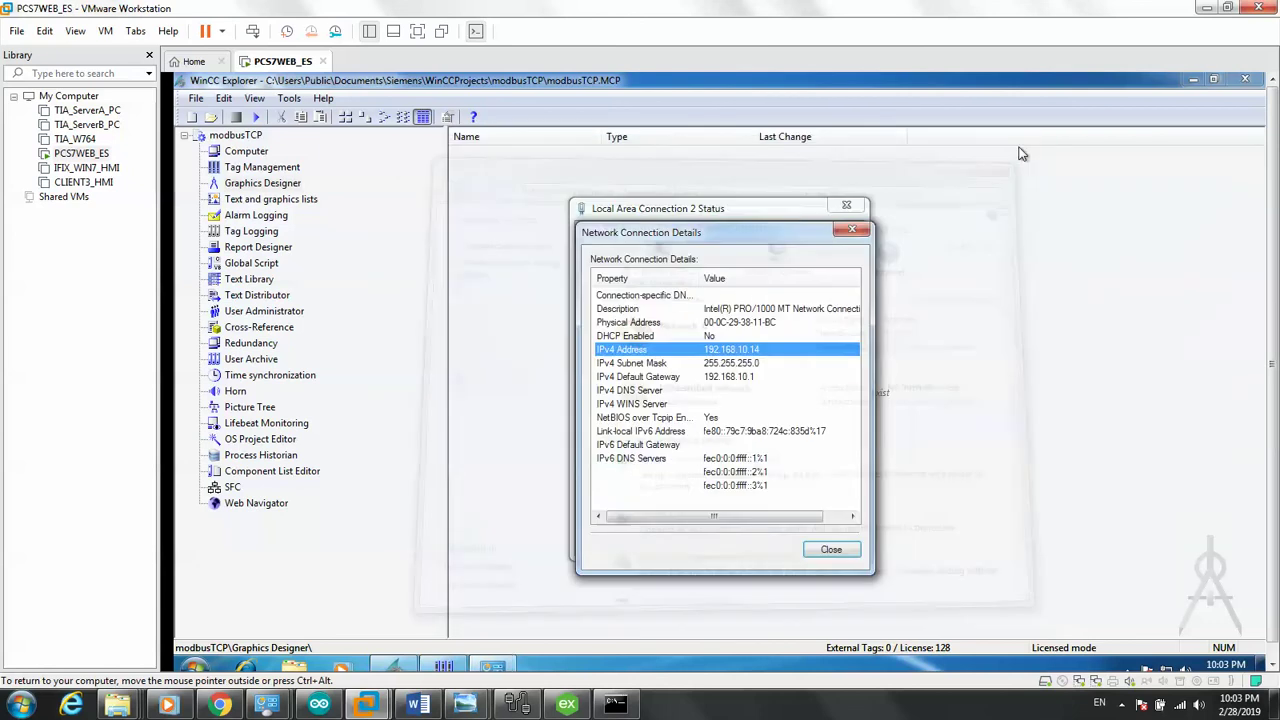
- Ping the virtual machine at 192.168.10.14 from the host's command prompt, and put the prompt window away
left_click(615, 704)
type("ping 192.168.10.10")
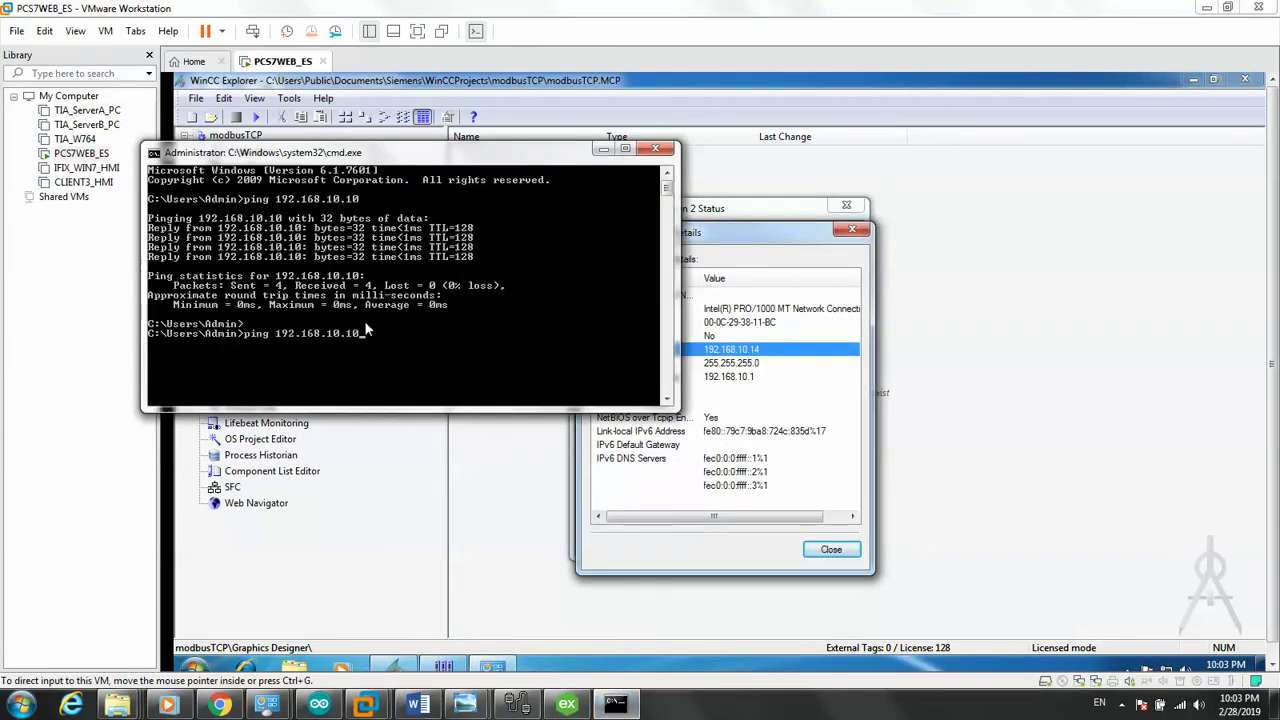
key("BackSpace")
type("4")
key("Return")
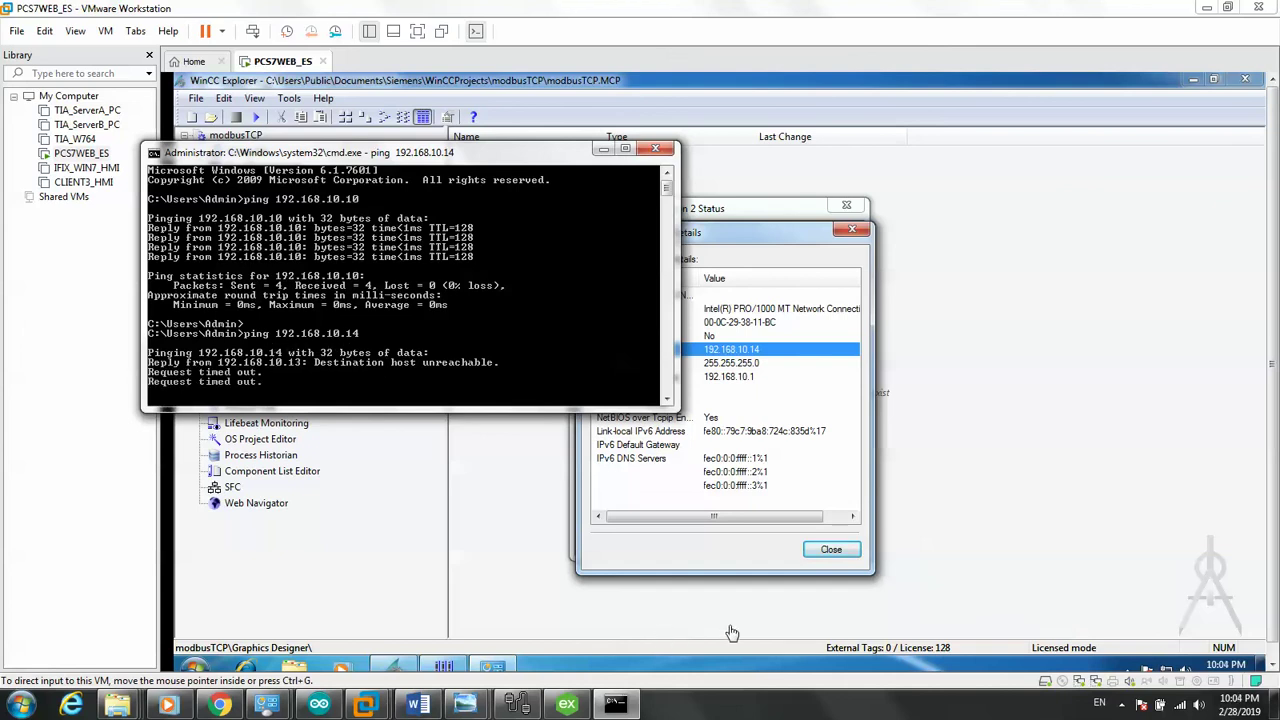
left_click(622, 707)
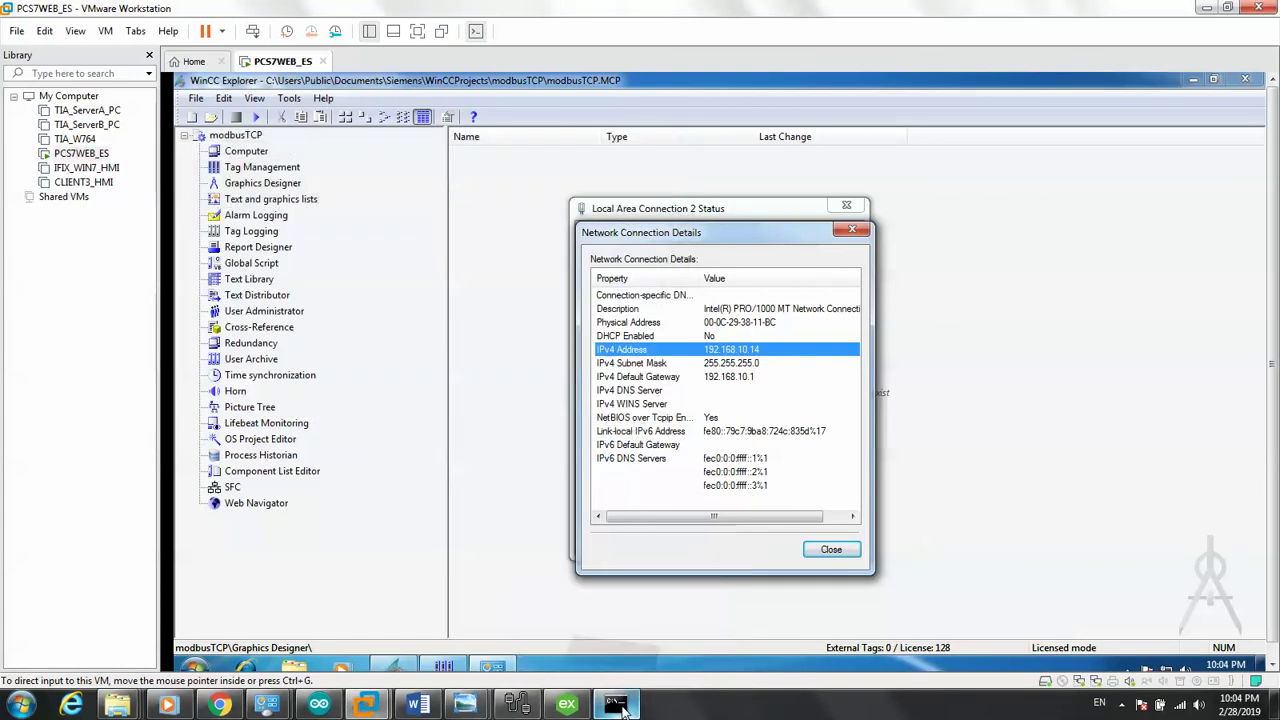
- Open a command prompt inside the virtual machine and ping the host at 192.168.10.13 twice
left_click(1275, 622)
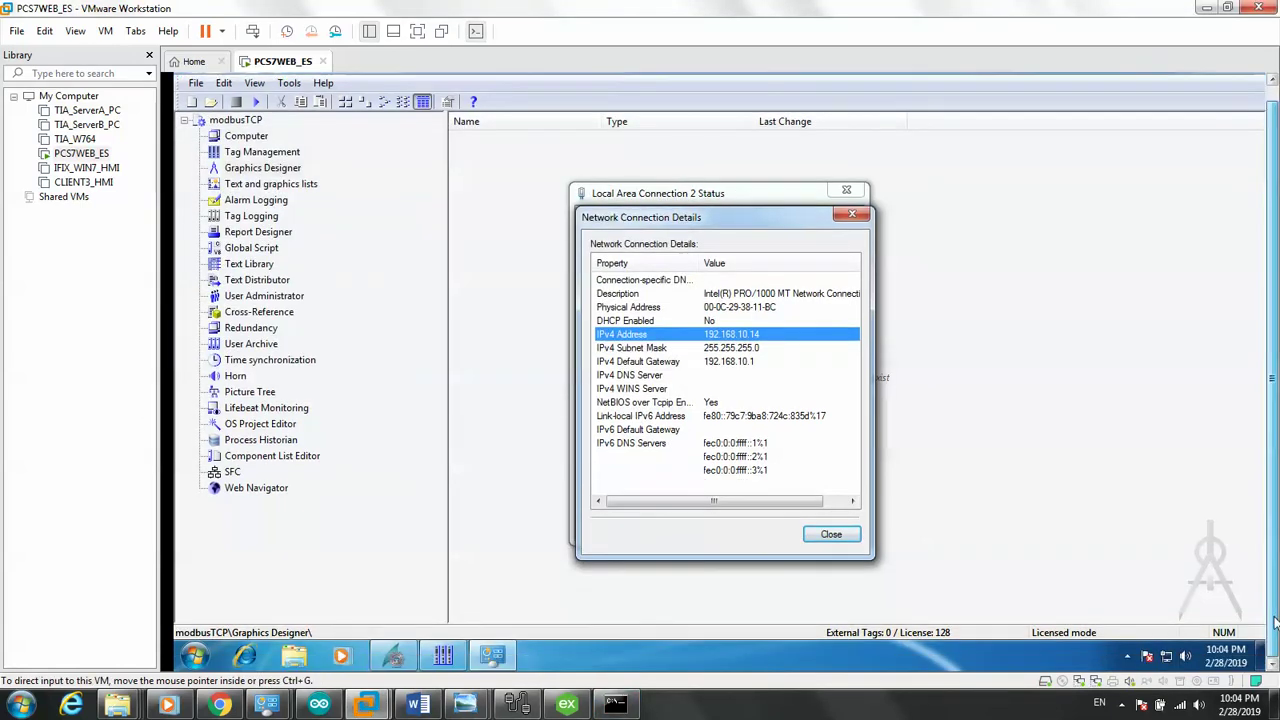
left_click(1167, 656)
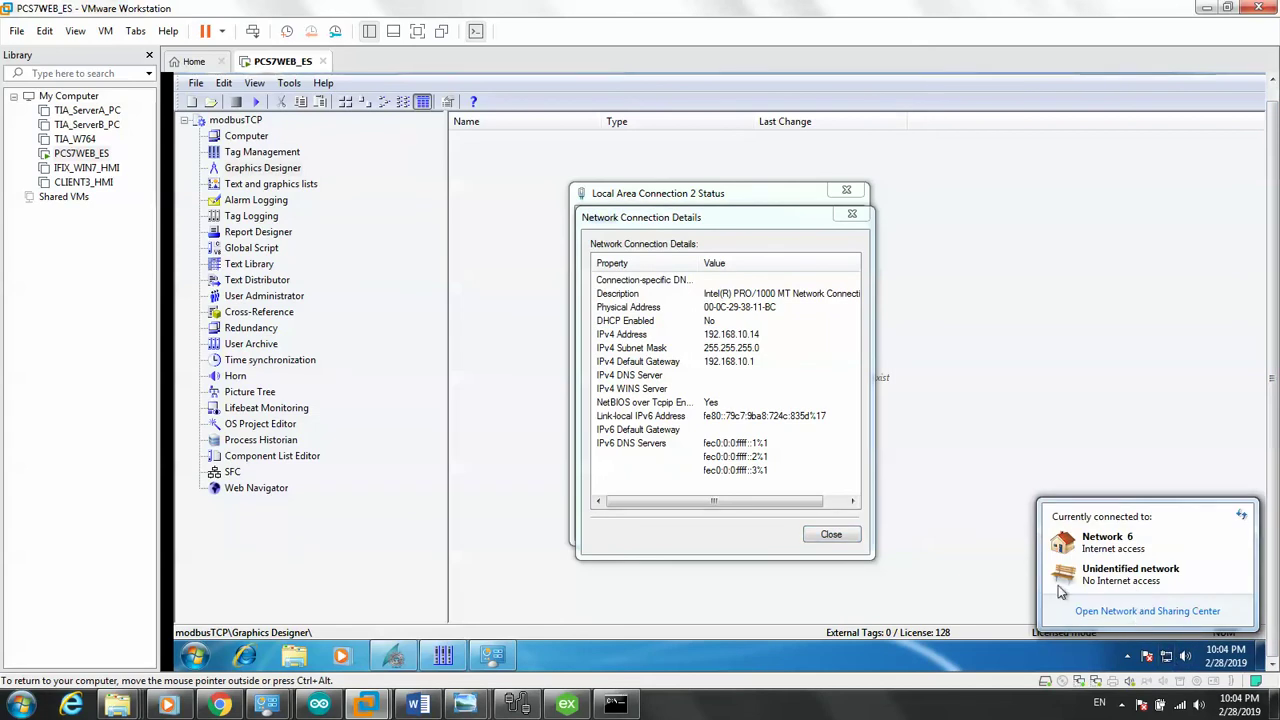
left_click(750, 336)
left_click(197, 656)
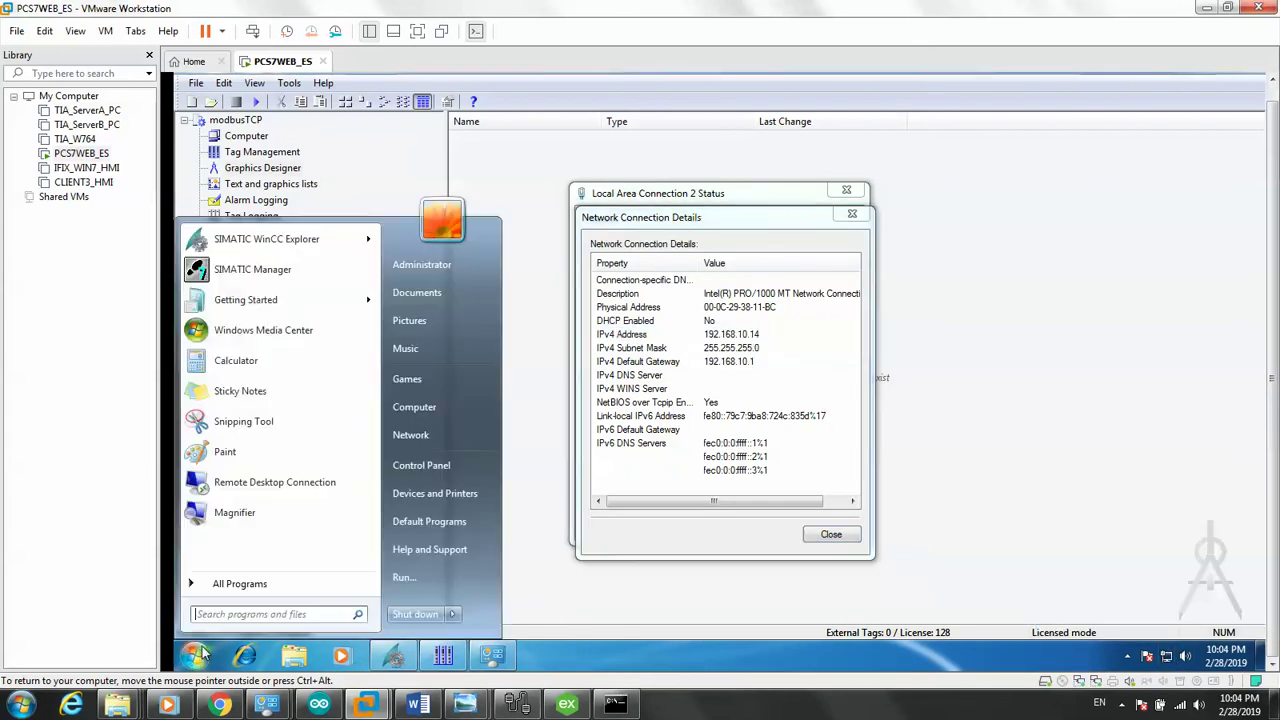
left_click(405, 578)
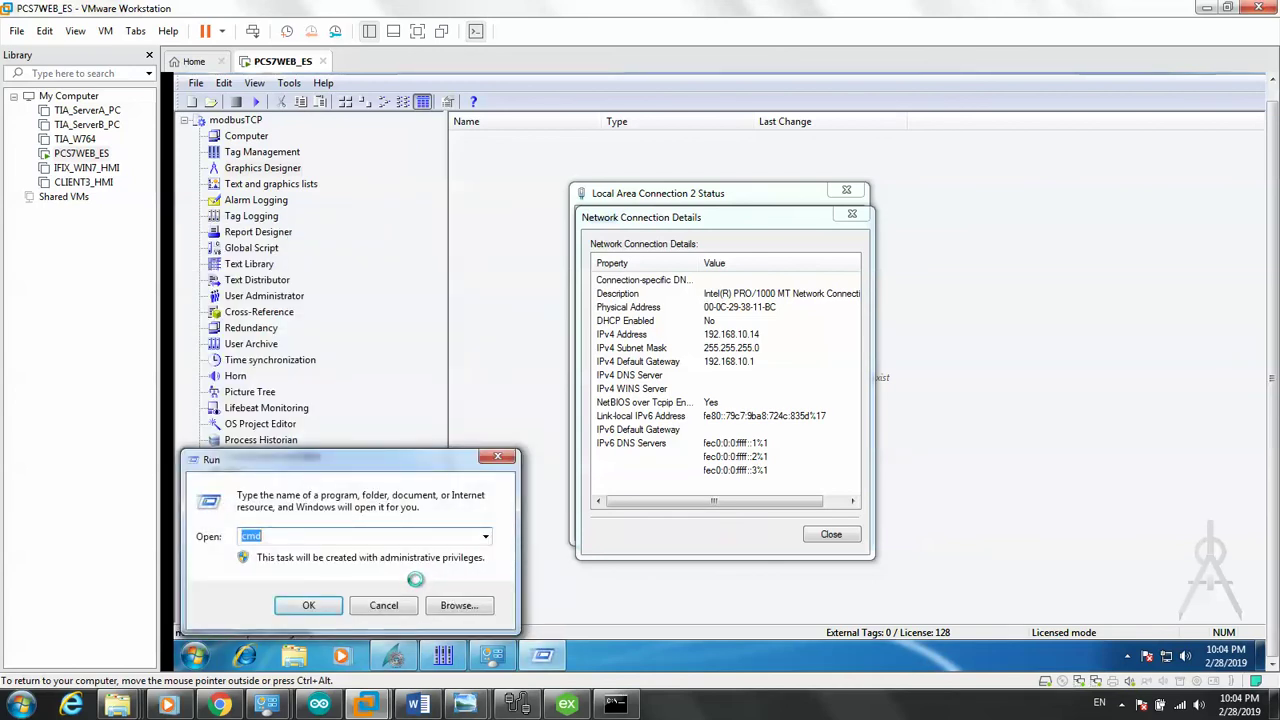
key("Return")
type("ping")
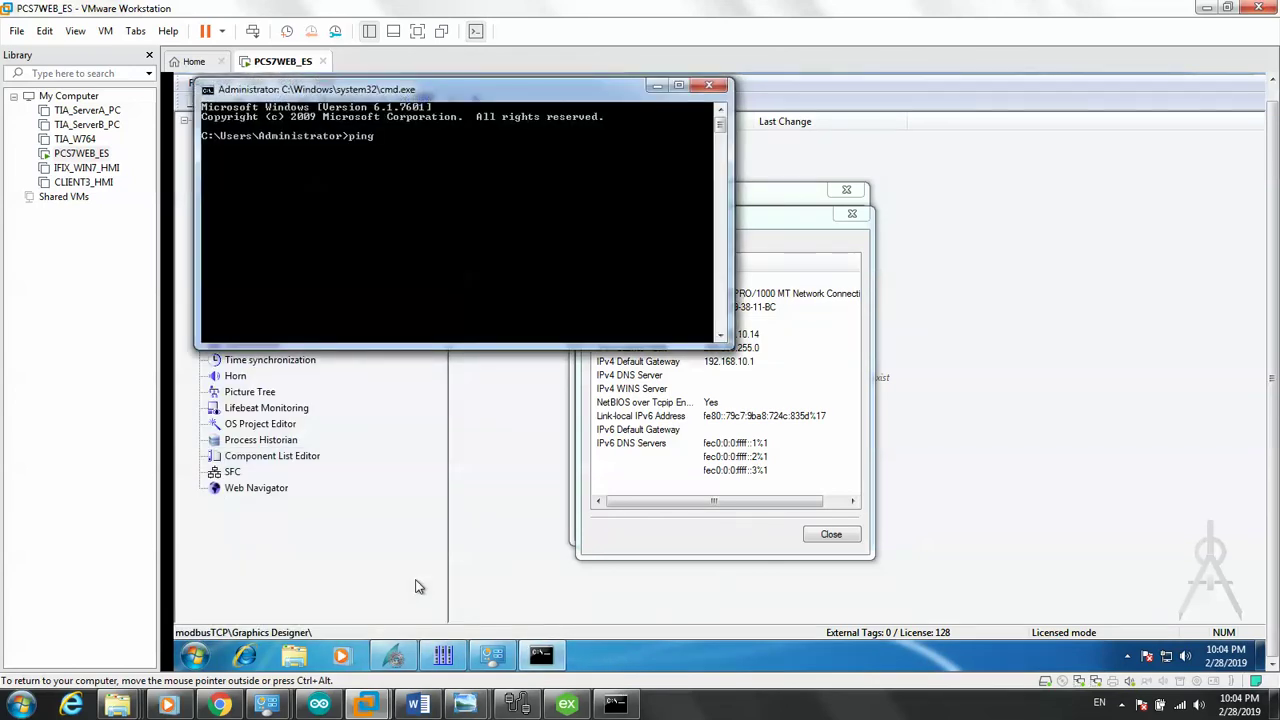
type(" 192.168.10.13")
key("Return")
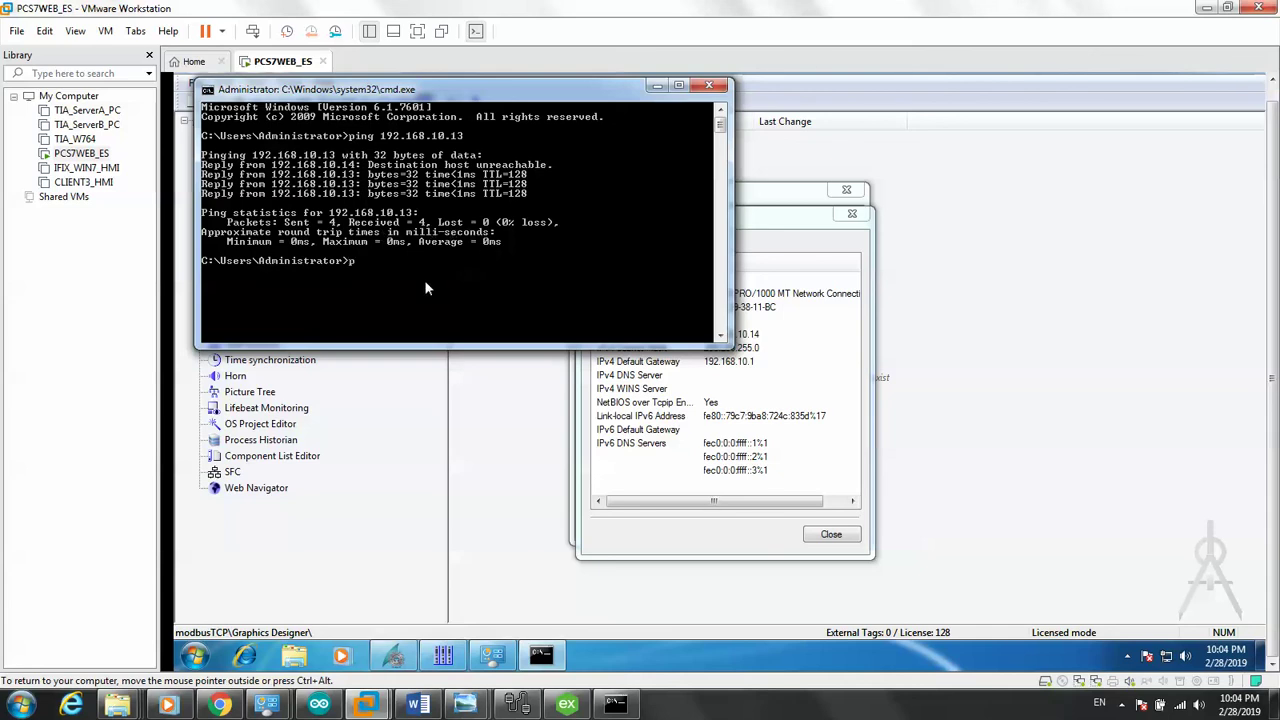
type("ing 192.168.10.13")
key("Return")
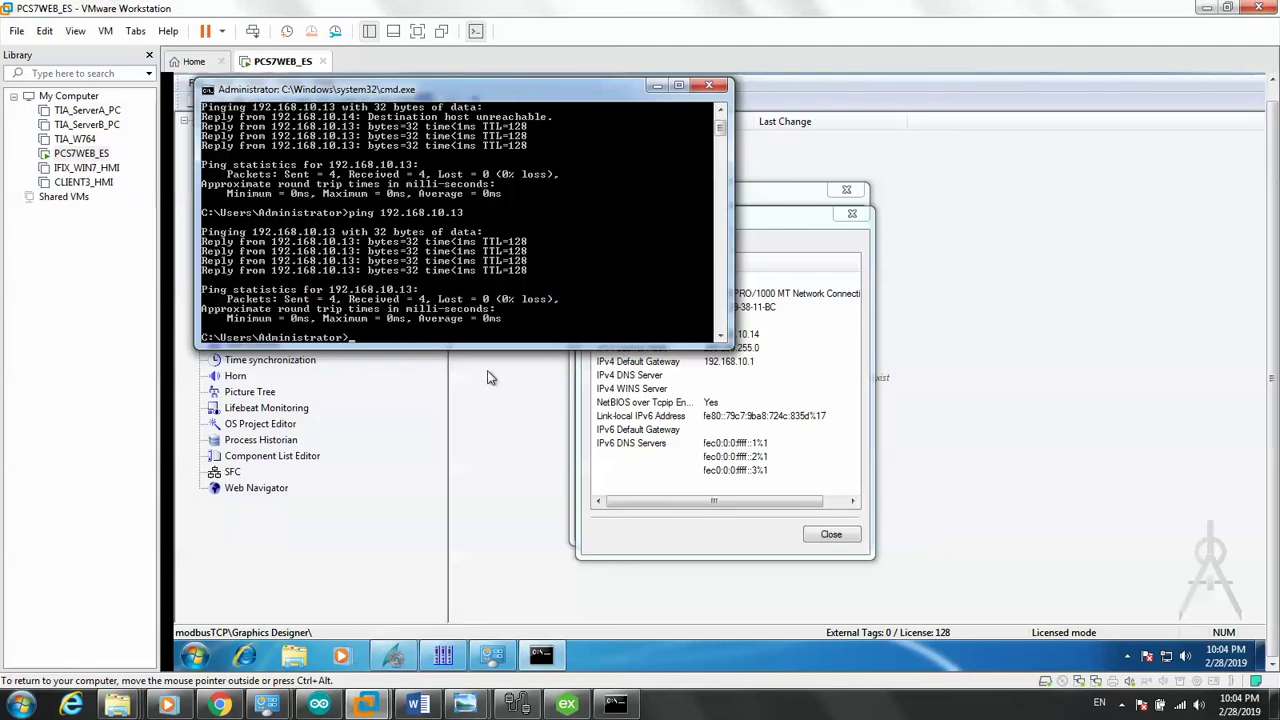
- Ping the virtual machine at 192.168.10.14 two more times from the host's command prompt, enlarging the prompt window
left_click(615, 704)
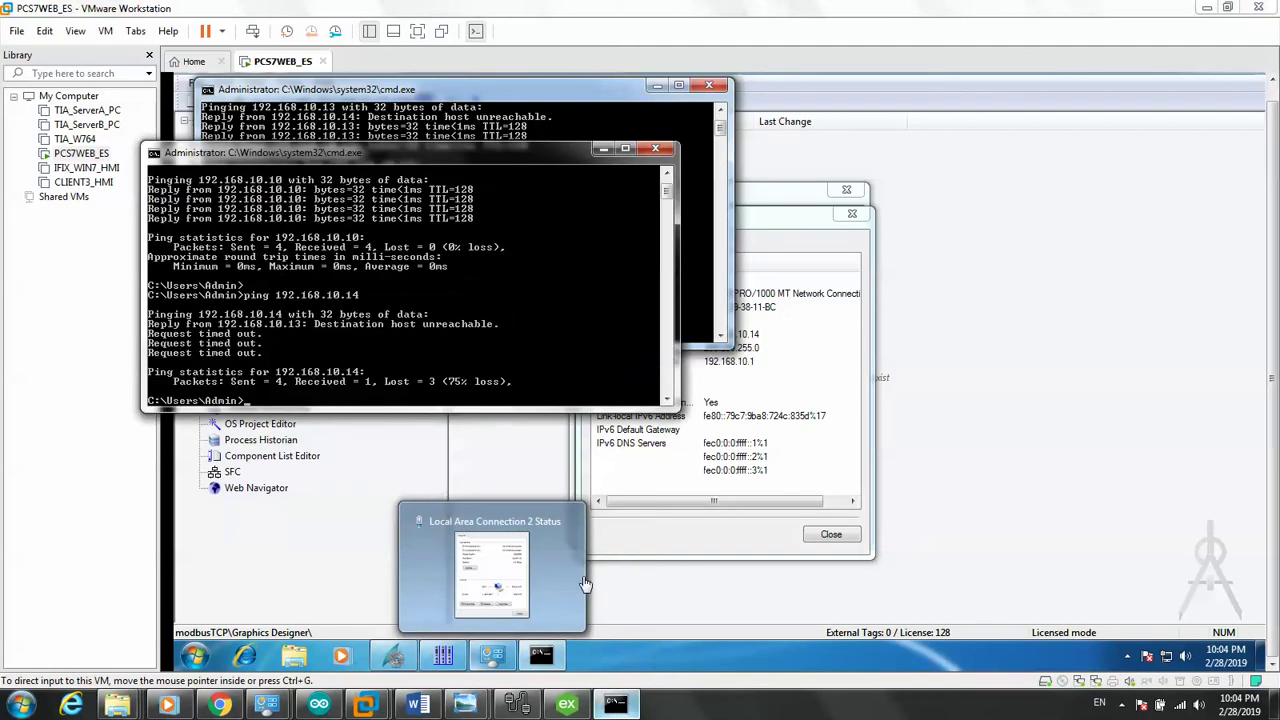
type("ping 192.168.10.14")
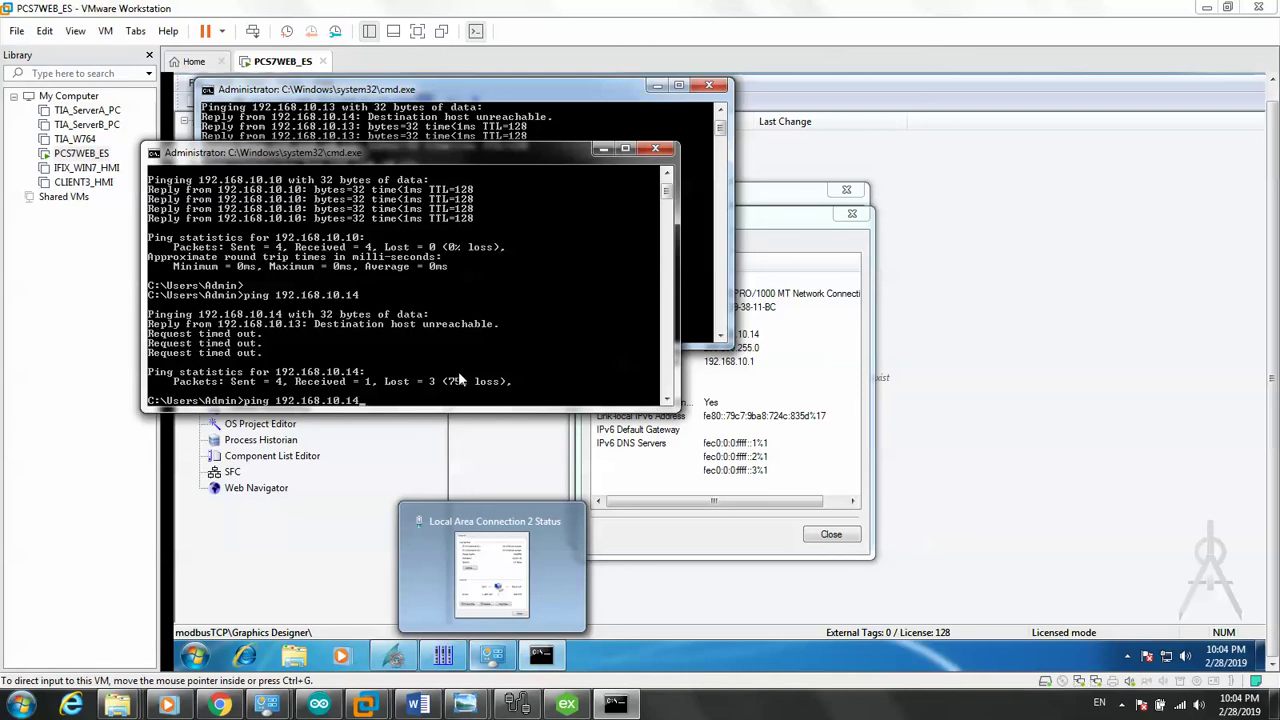
key("Return")
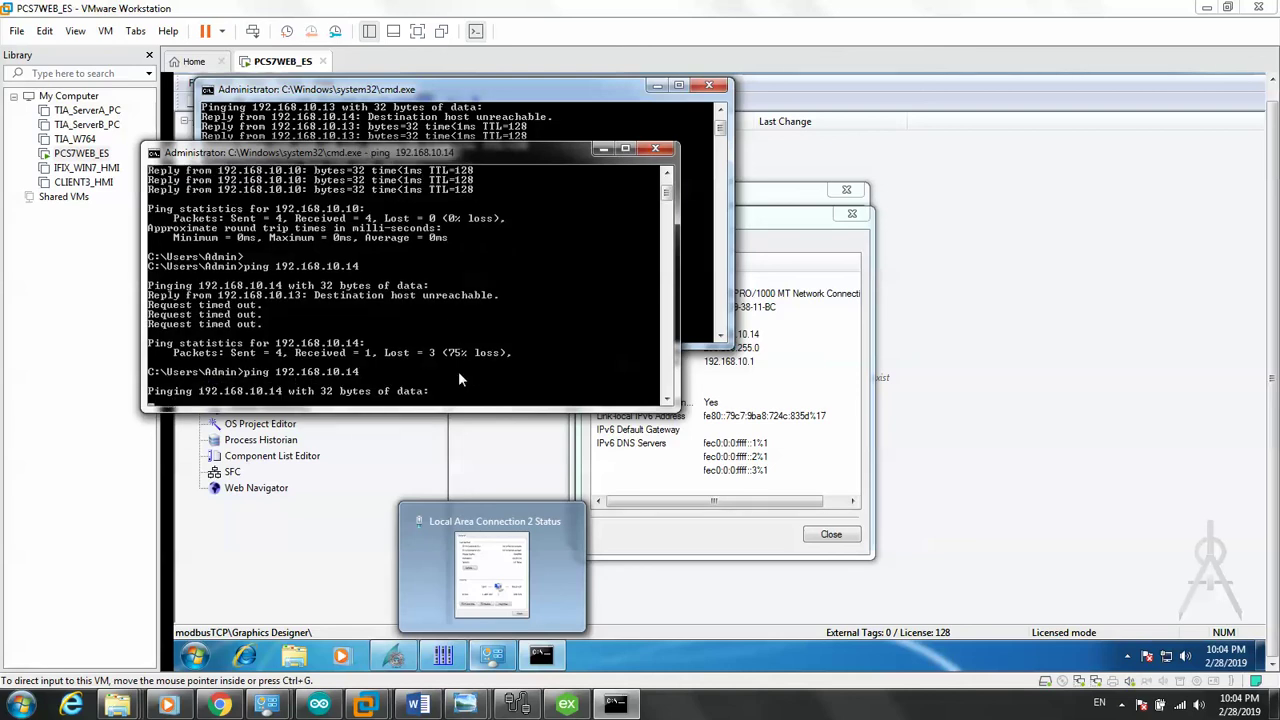
left_click_drag(512, 408, 508, 488)
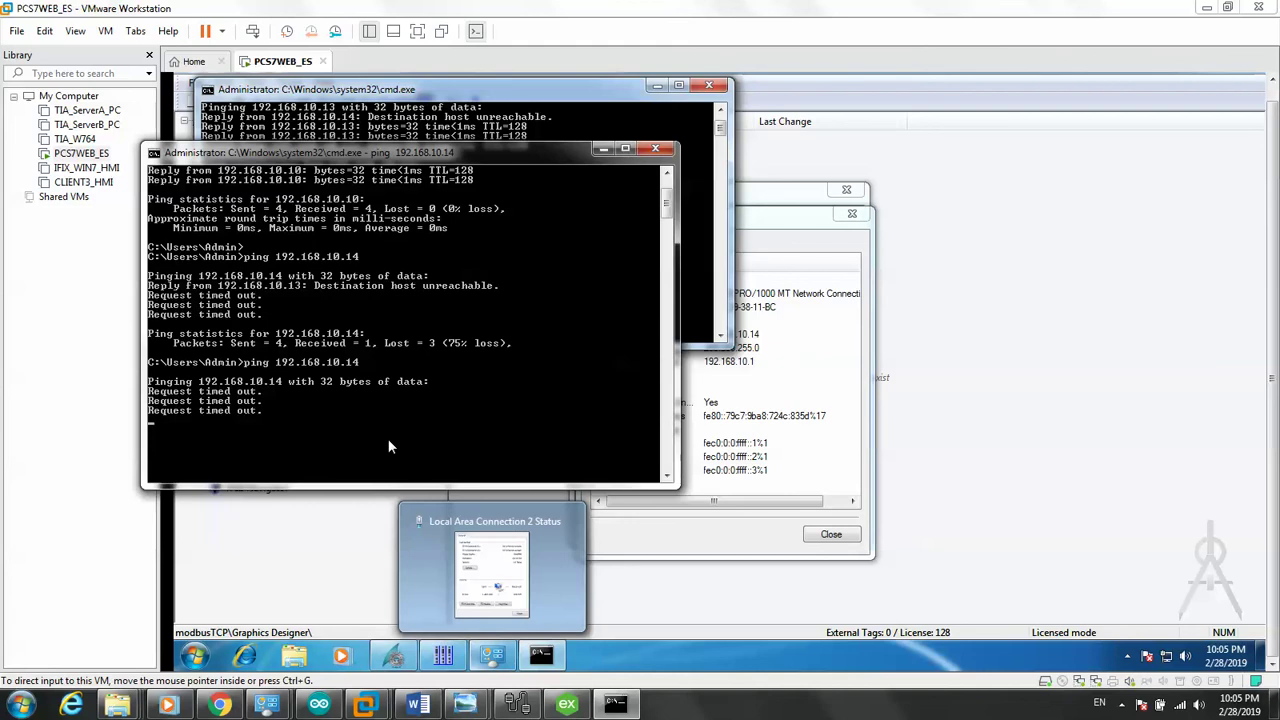
type("pp")
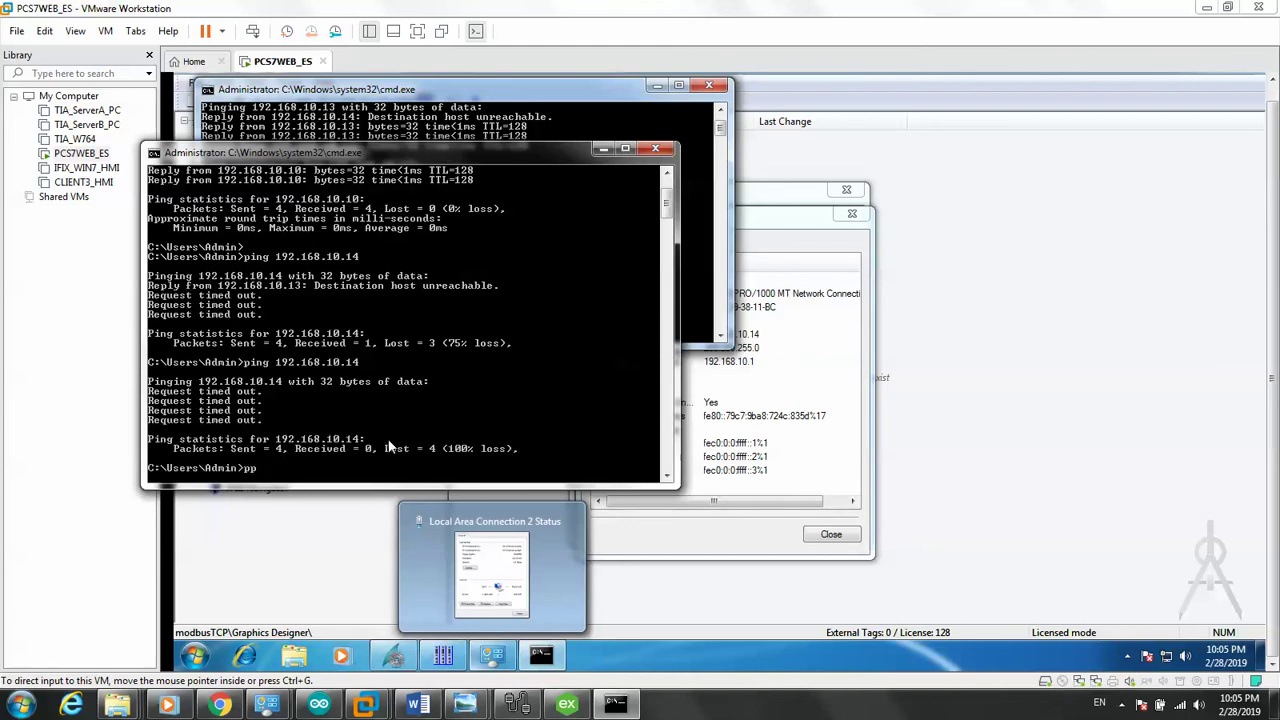
type("ping")
key("BackSpace")
key("BackSpace")
type("ping 192.168.10.1")
key("Return")
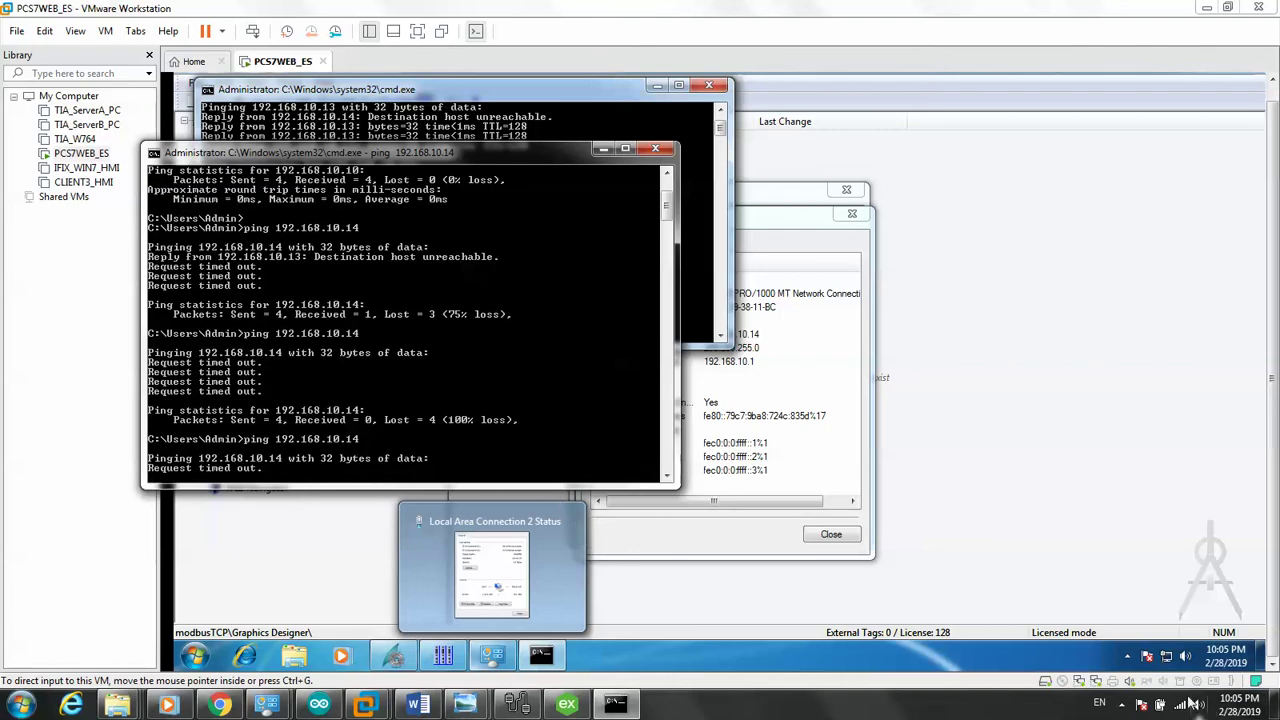
mouse_move(1180, 707)
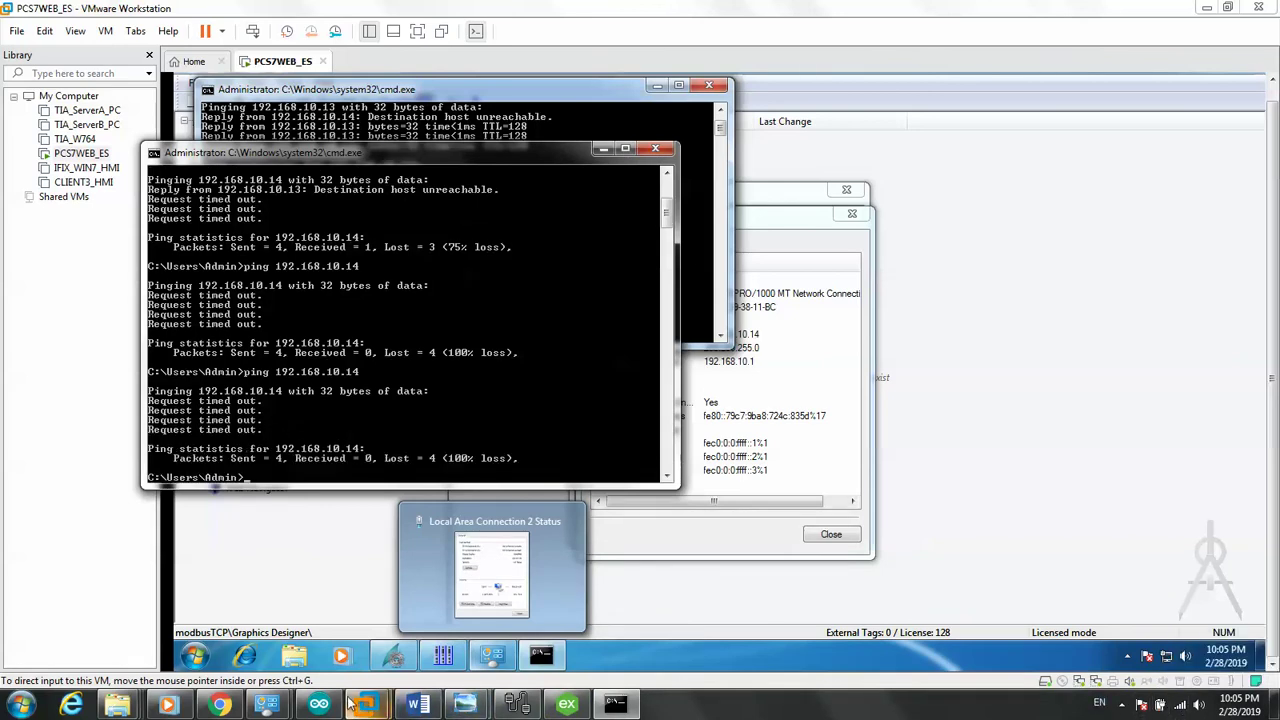
- Return to the PCS7WEB_ES virtual machine, check the IPv4 address and default gateway of Local Area Connection 2, and close its details and status
mouse_move(362, 706)
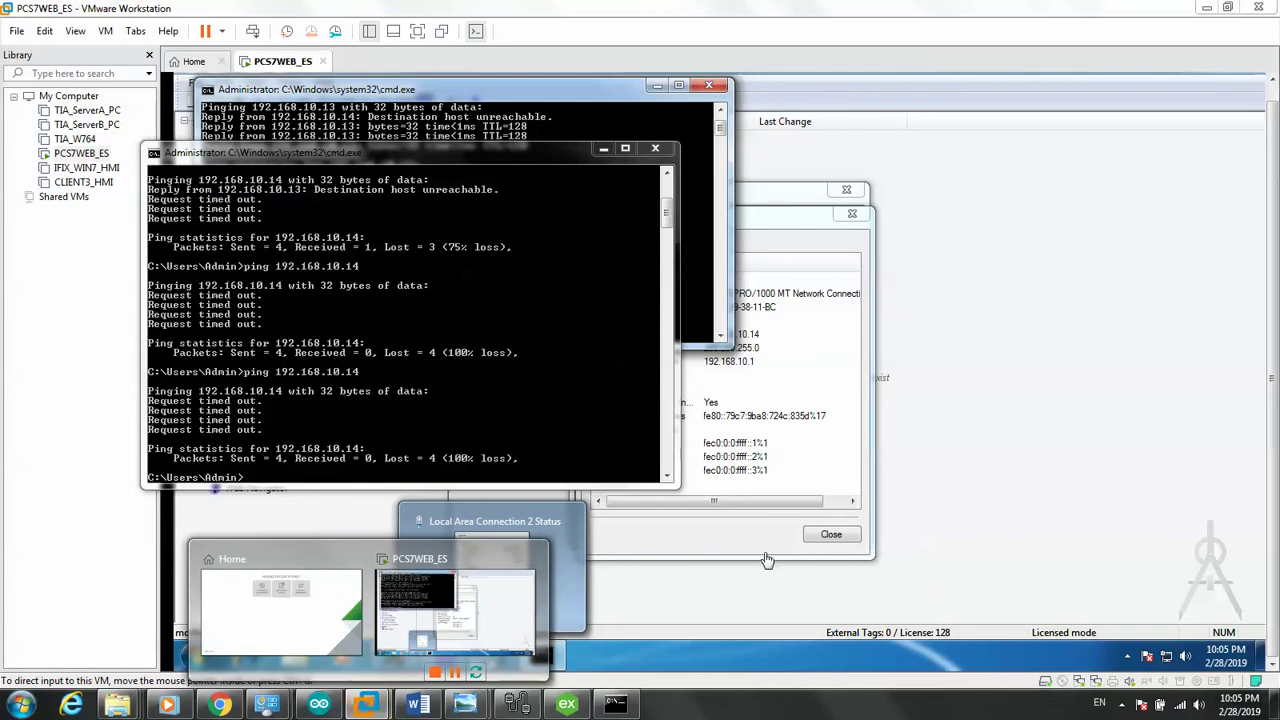
left_click(455, 605)
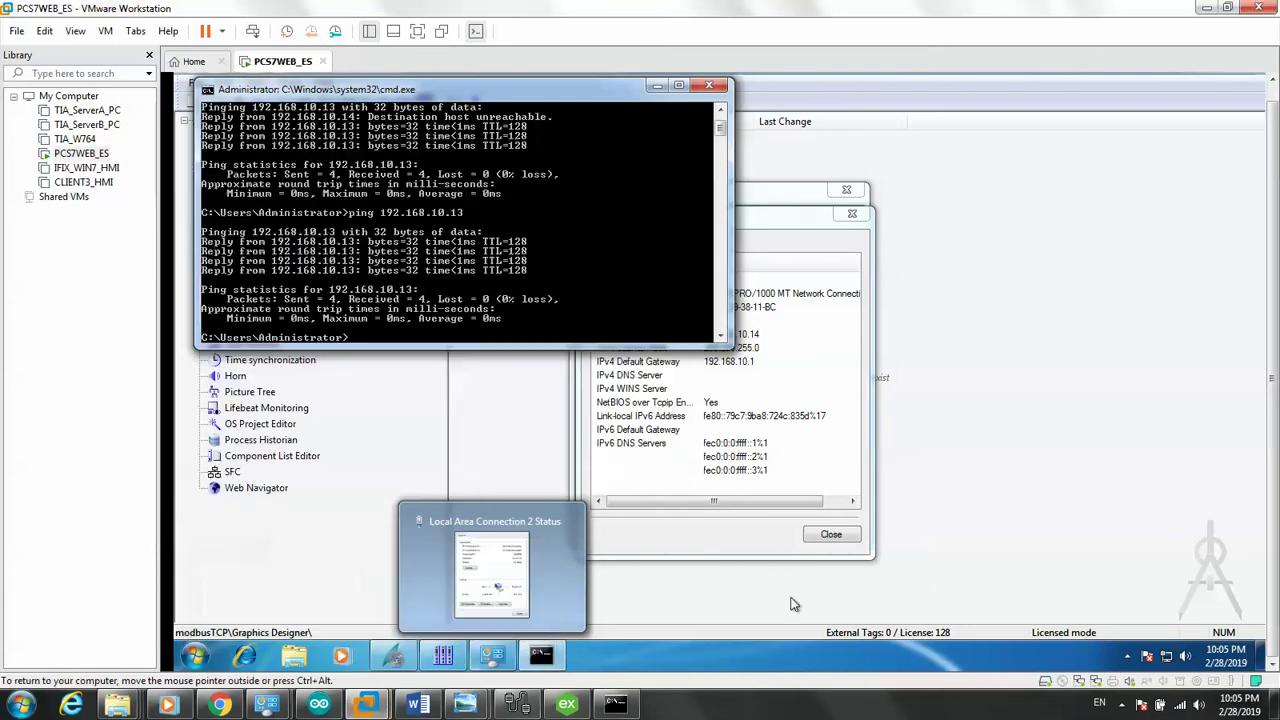
left_click(501, 385)
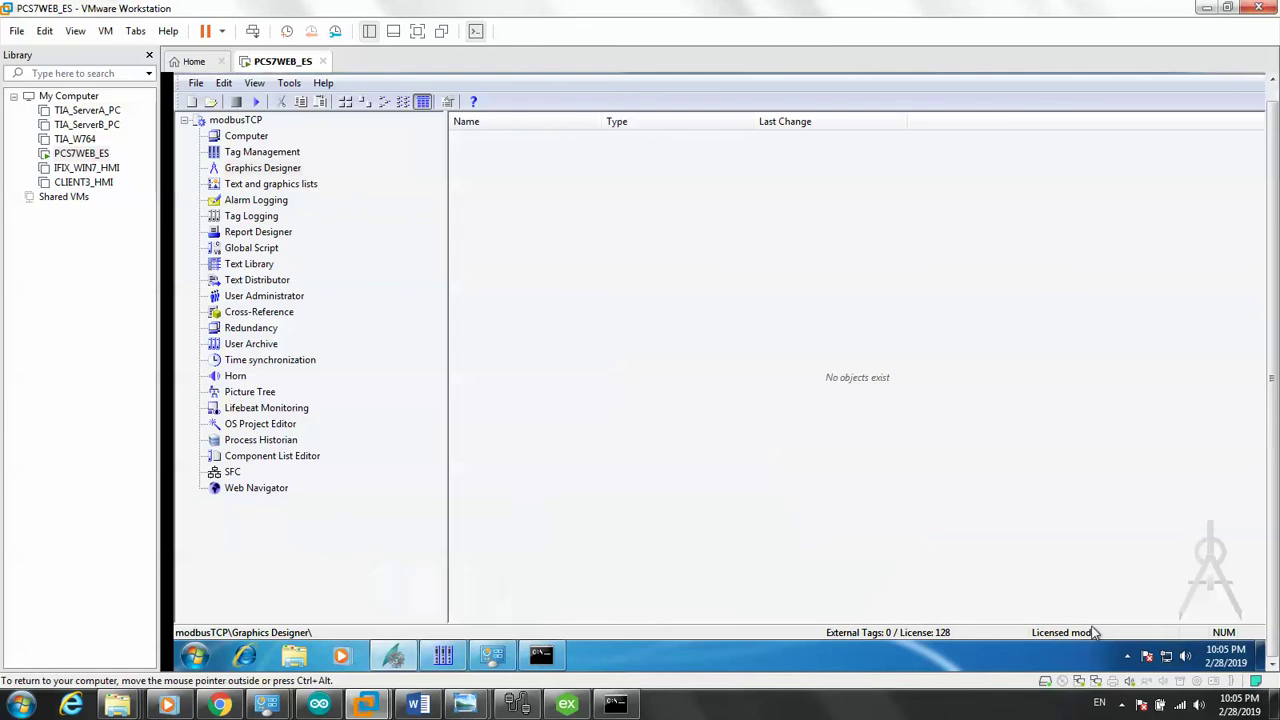
right_click(1170, 660)
left_click(1150, 640)
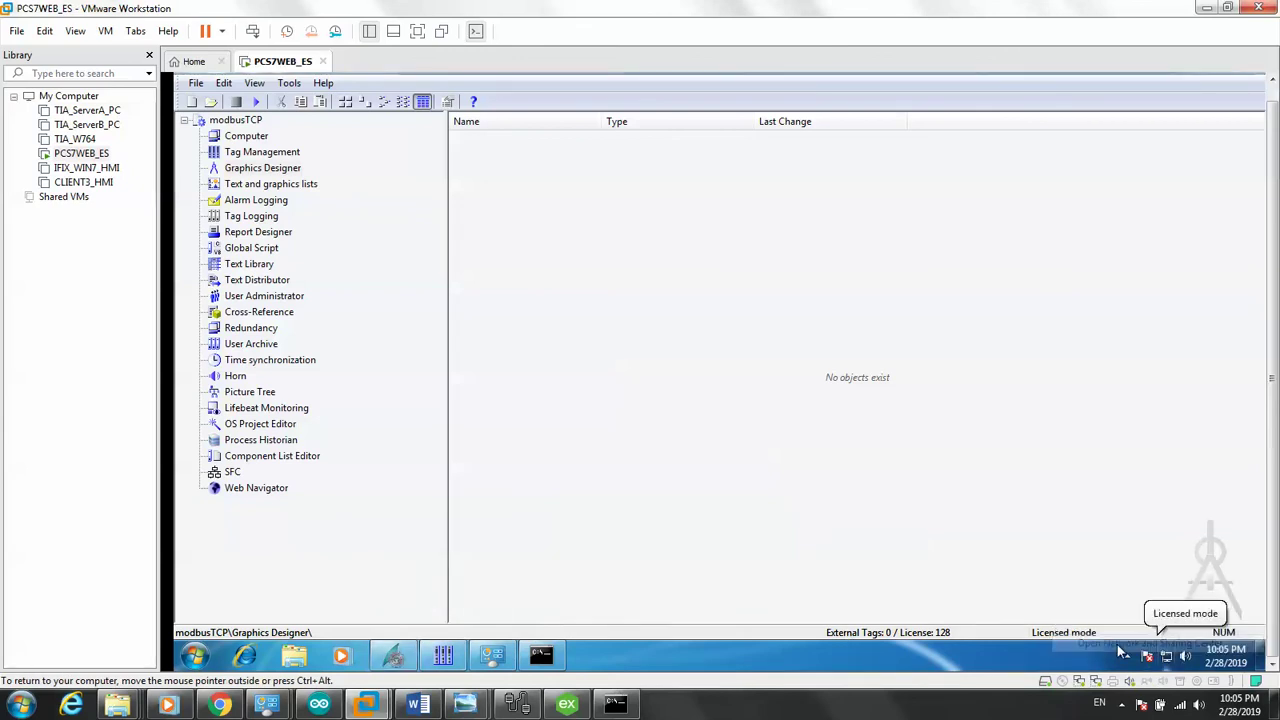
left_click(950, 387)
left_click(640, 360)
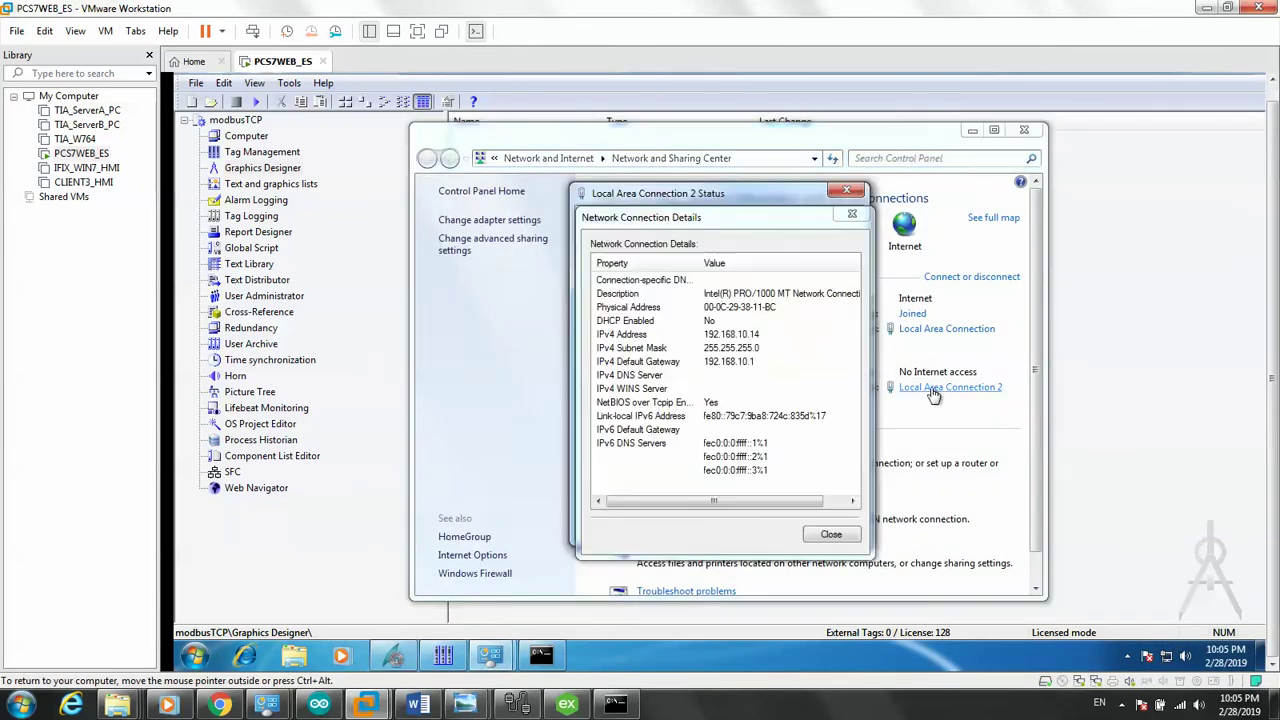
left_click(745, 338)
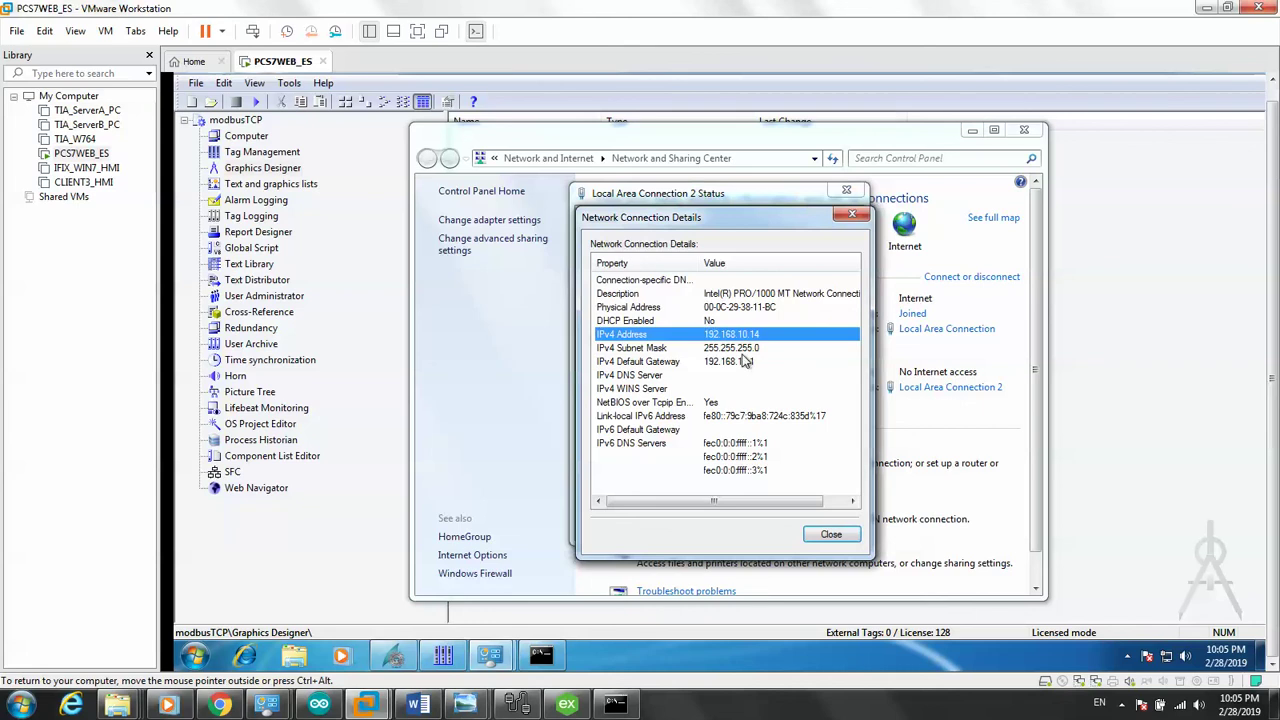
left_click(748, 361)
left_click(852, 214)
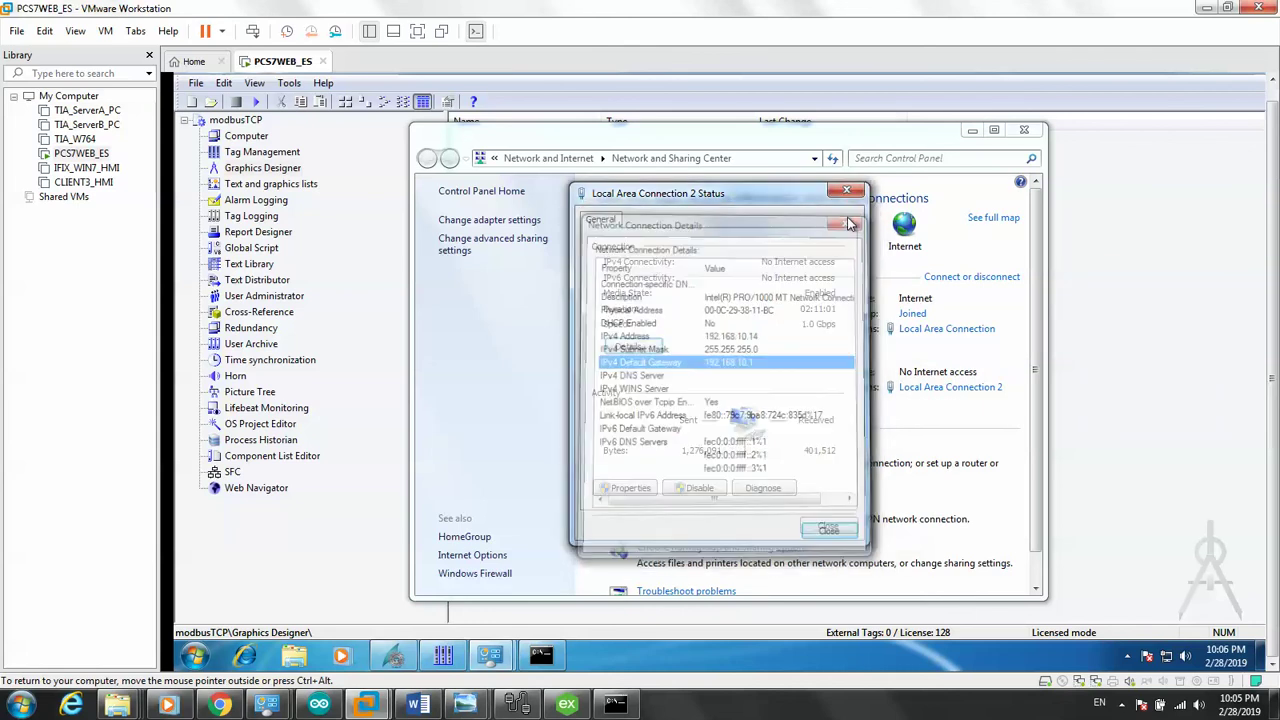
left_click(846, 190)
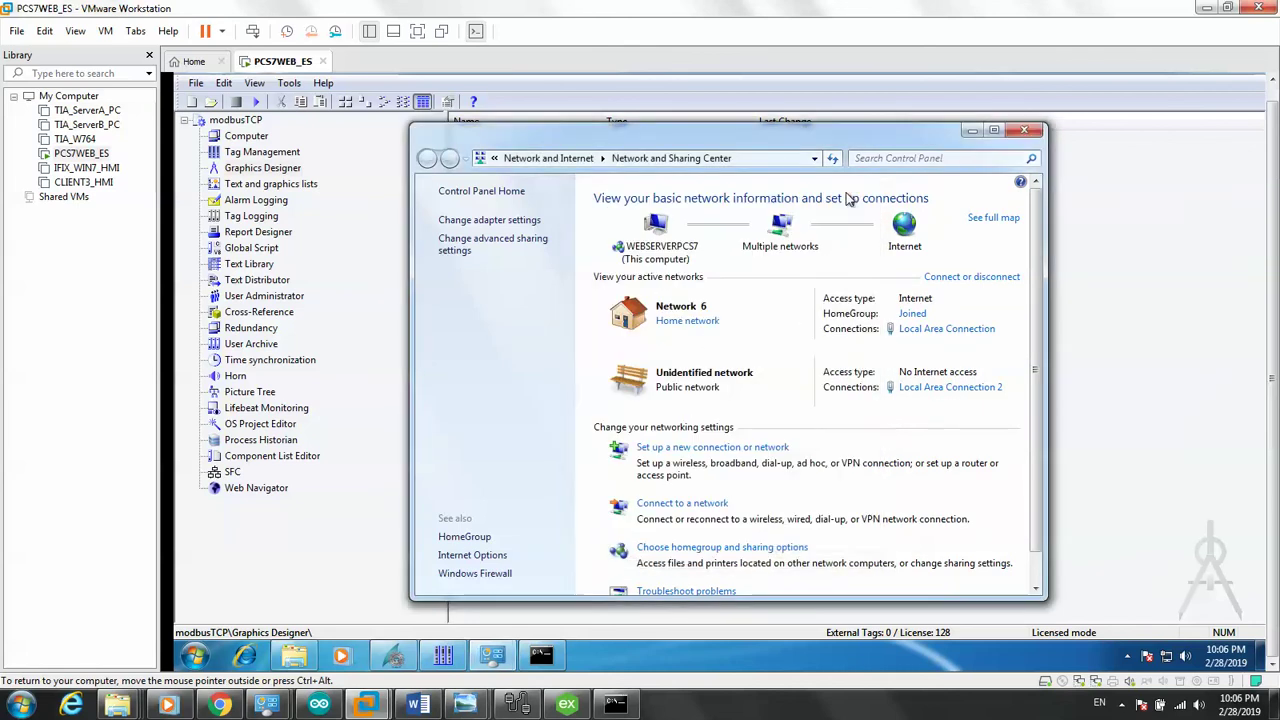
- Examine the Internet Protocol Version 4 properties of Local Area Connection 2 in the virtual machine and accept them as they are
left_click(950, 387)
left_click(630, 488)
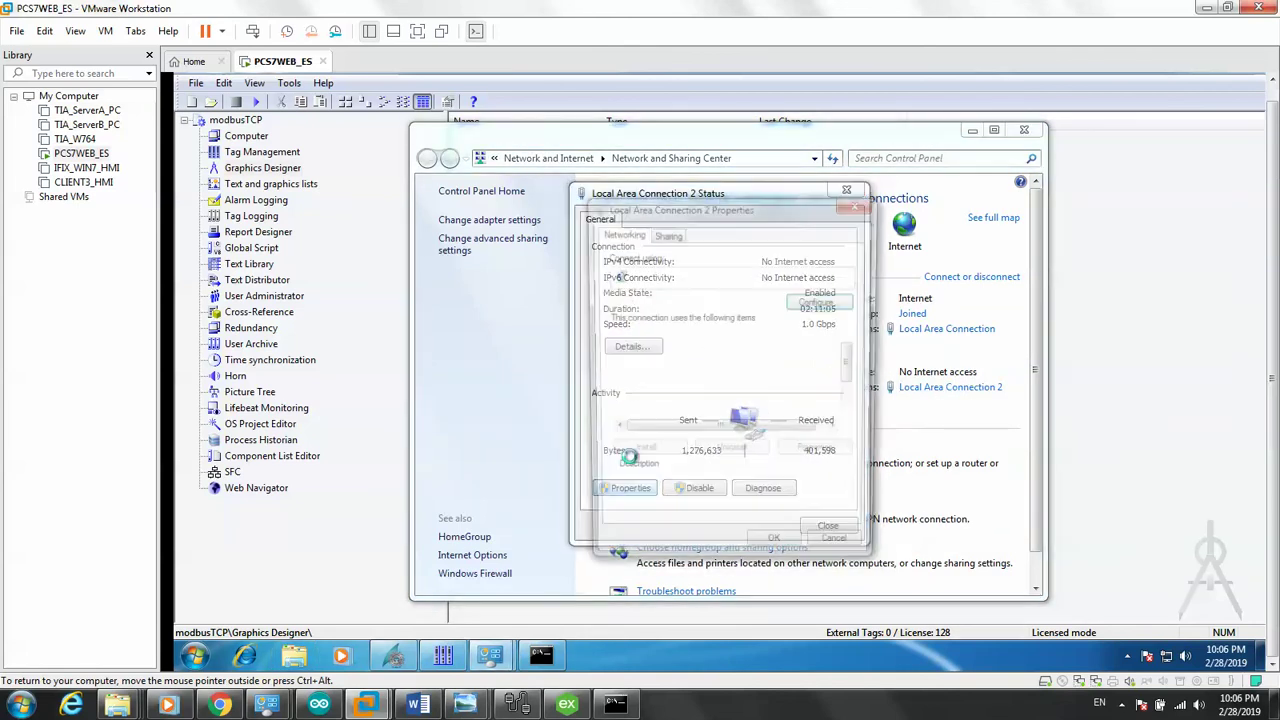
double_click(711, 390)
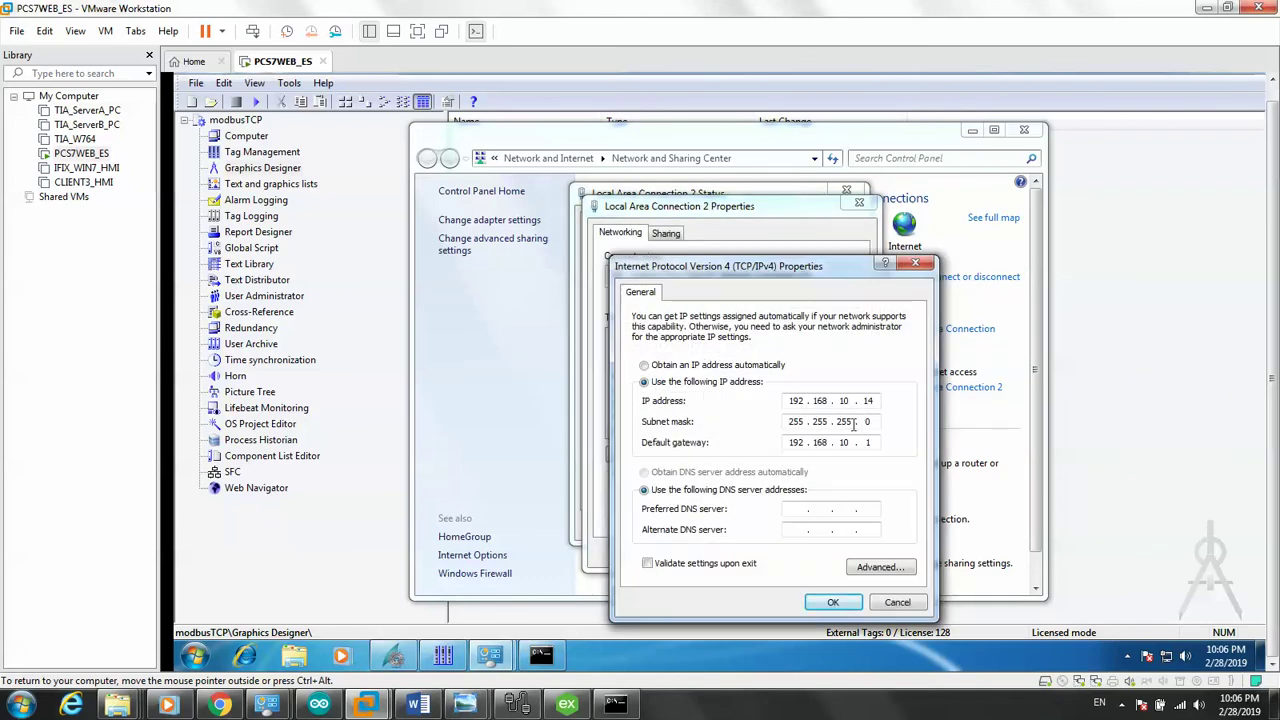
left_click(832, 602)
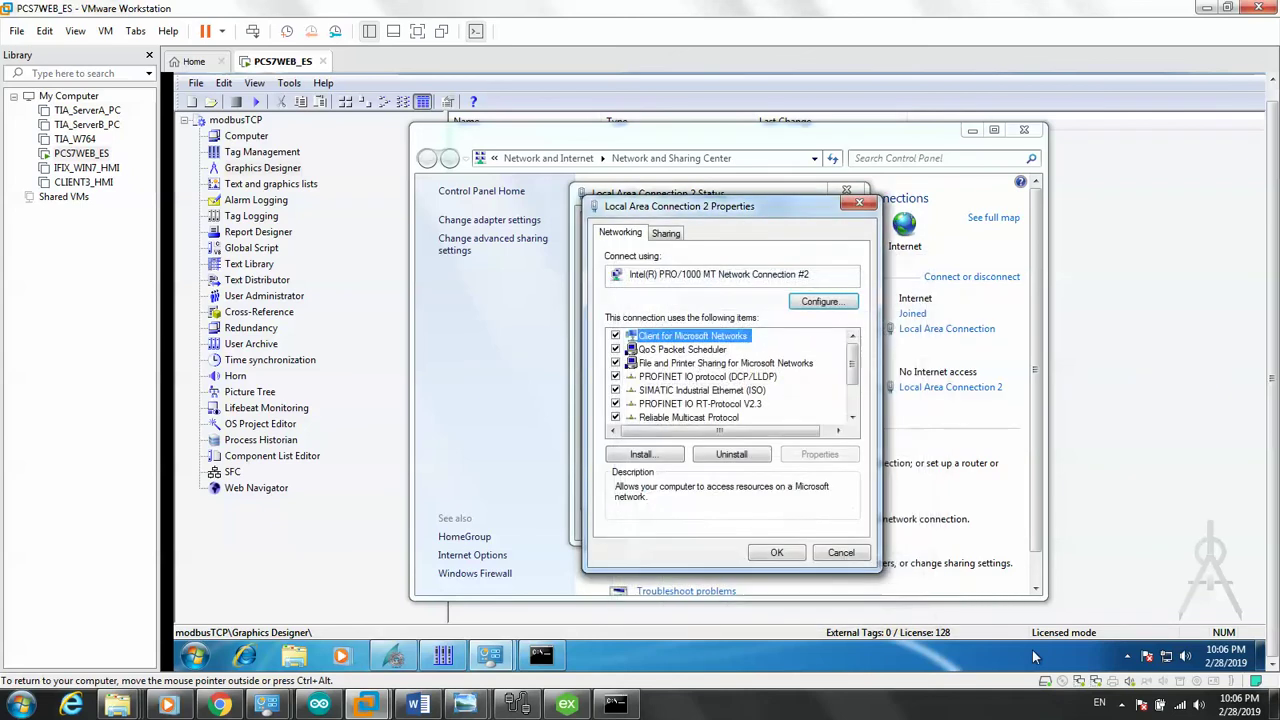
left_click(1118, 706)
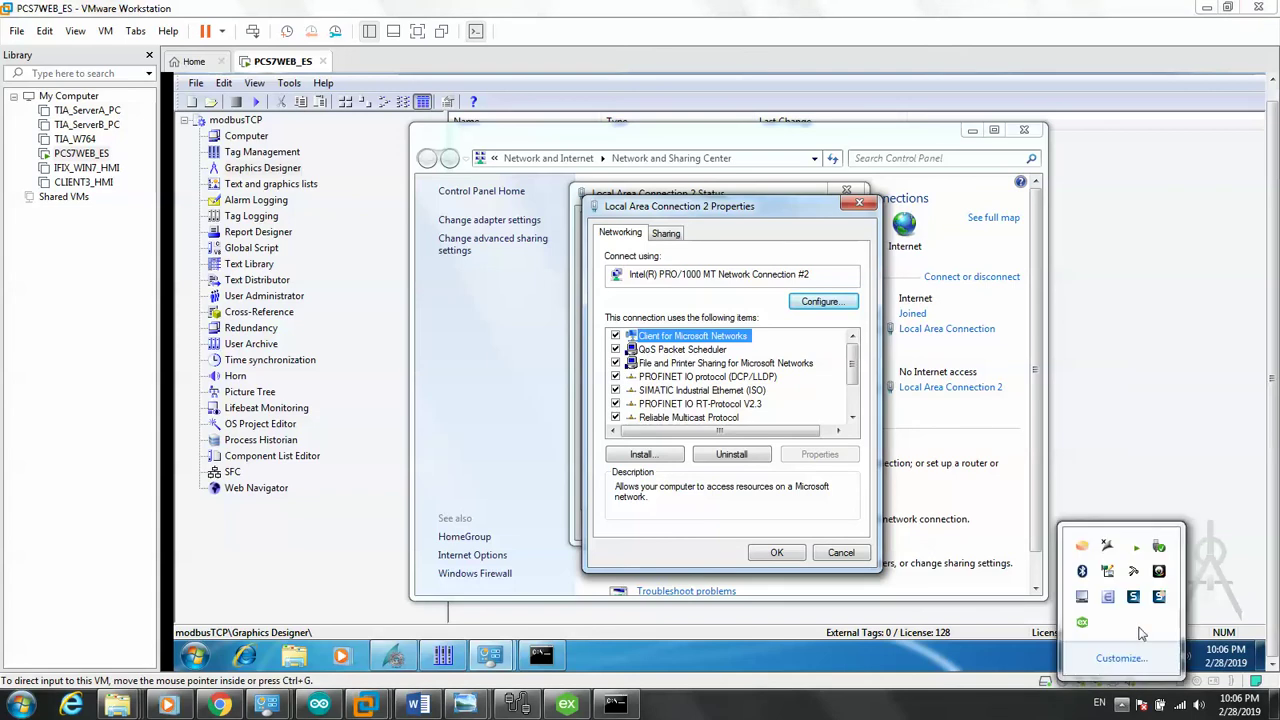
left_click(1160, 602)
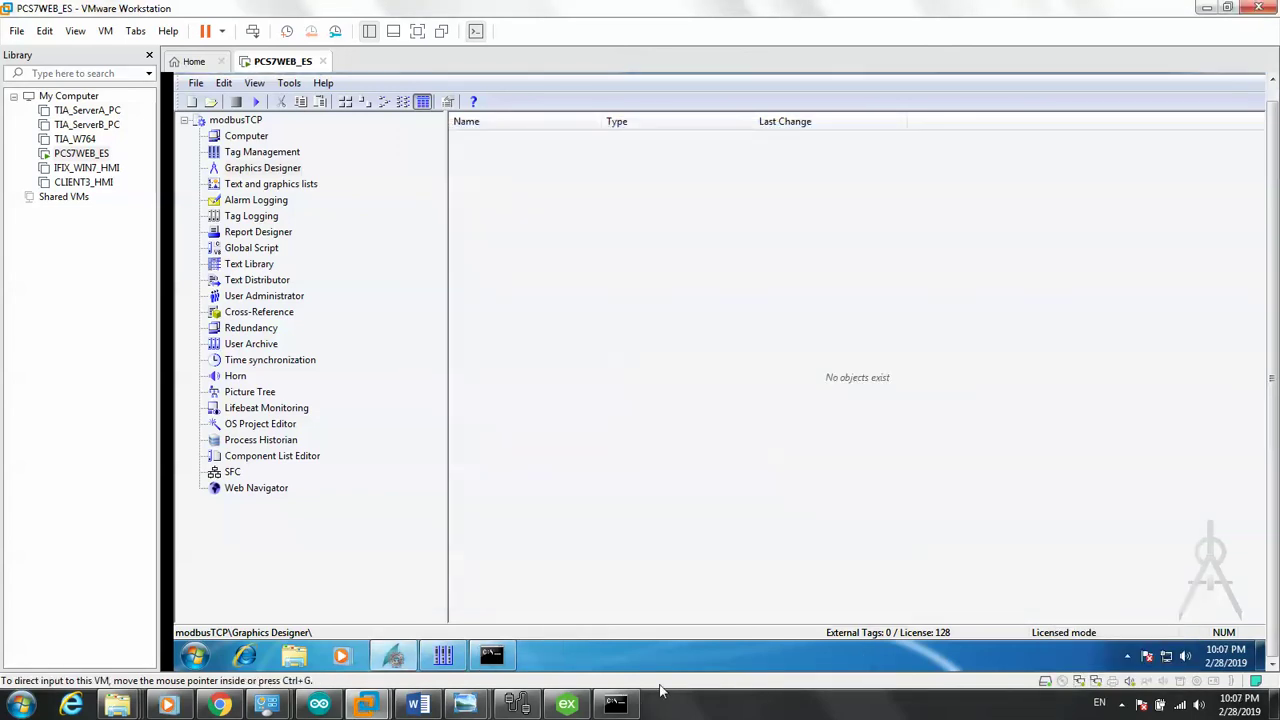
- Switch to KEPServerEX and bind the new channel to the Intel(R) 82579LM Gigabit Network Connection adapter at 192.168.10.13
left_click(566, 704)
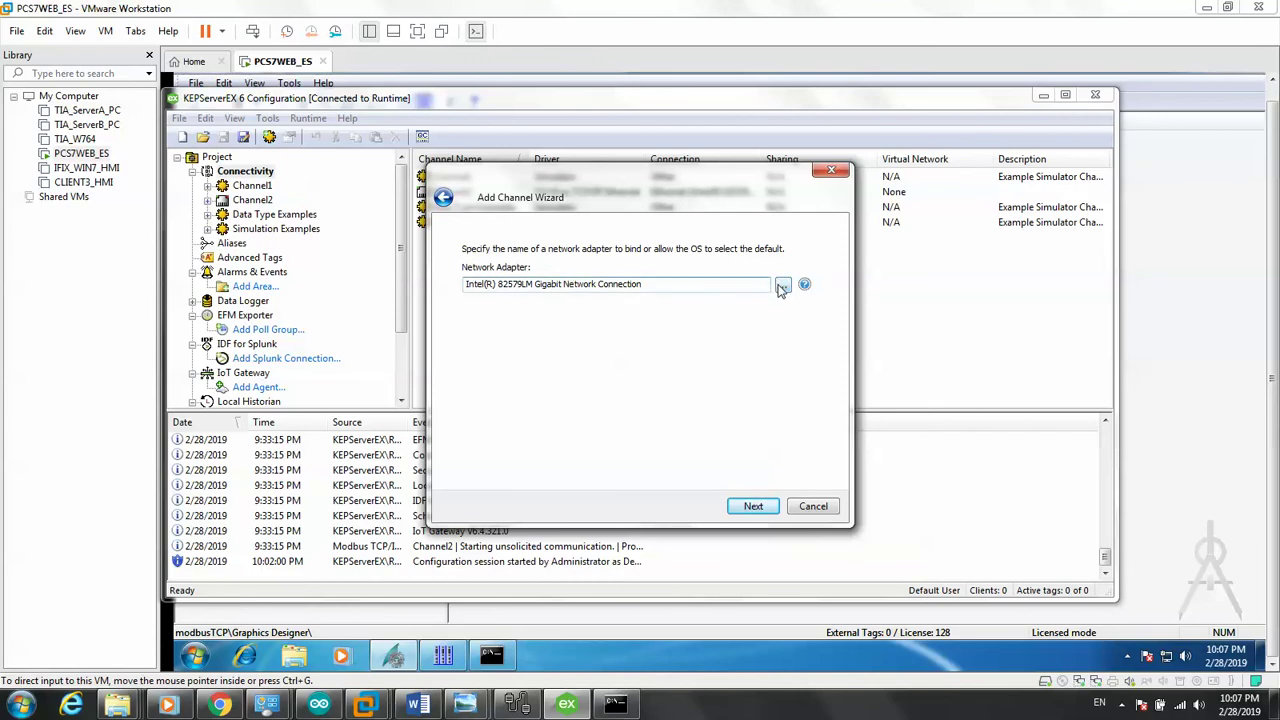
left_click(782, 287)
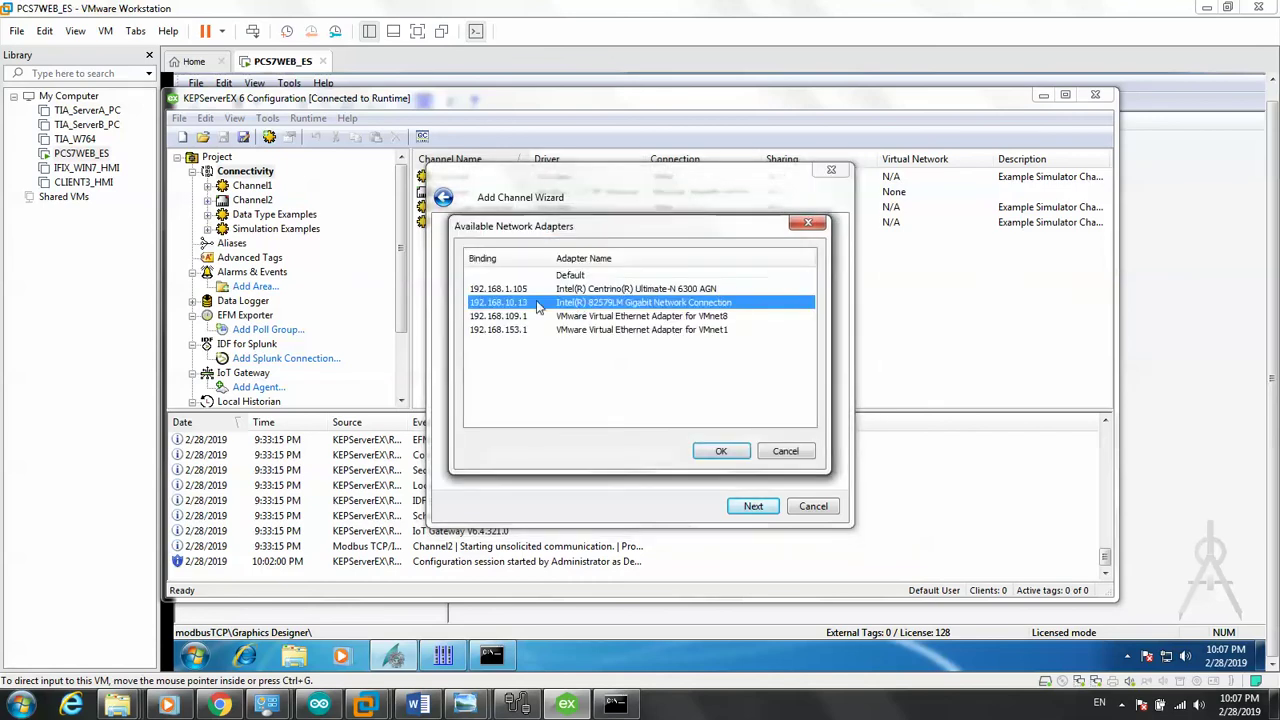
left_click(715, 450)
left_click(755, 506)
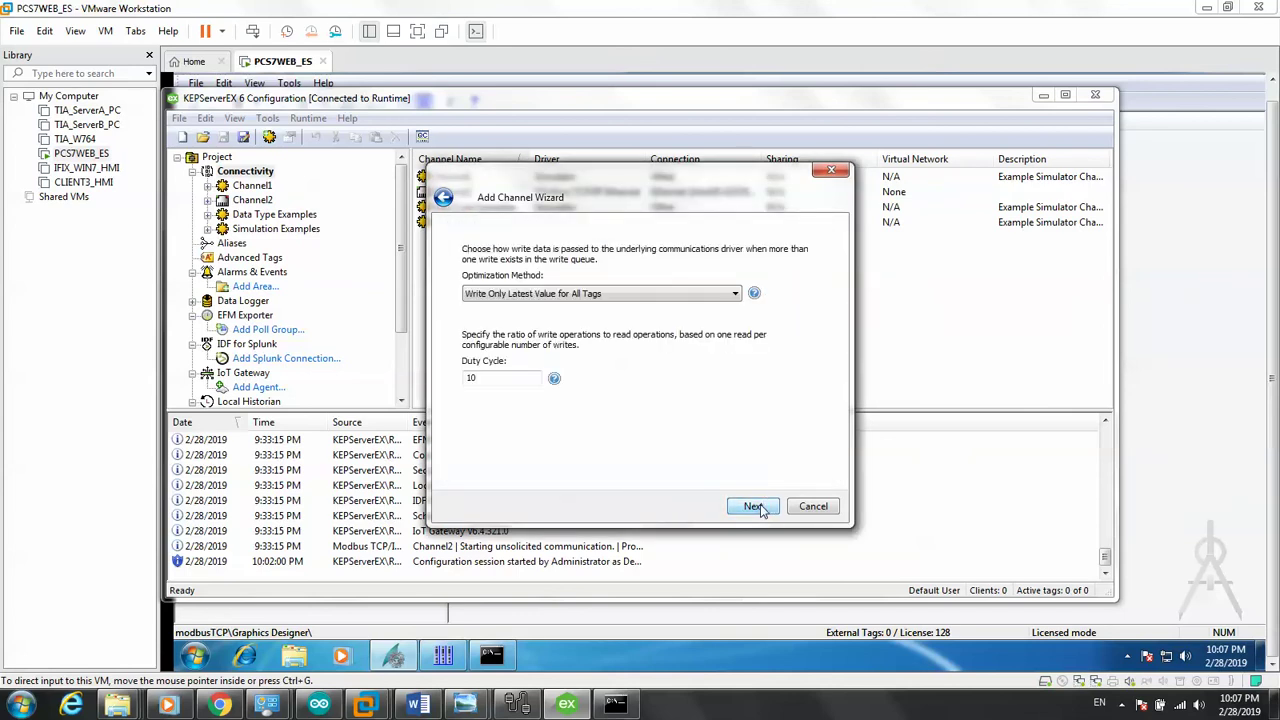
- Accept Write Only Latest Value for All Tags with duty cycle 10 and Replace with Zero, and select the channel's port number
left_click(758, 506)
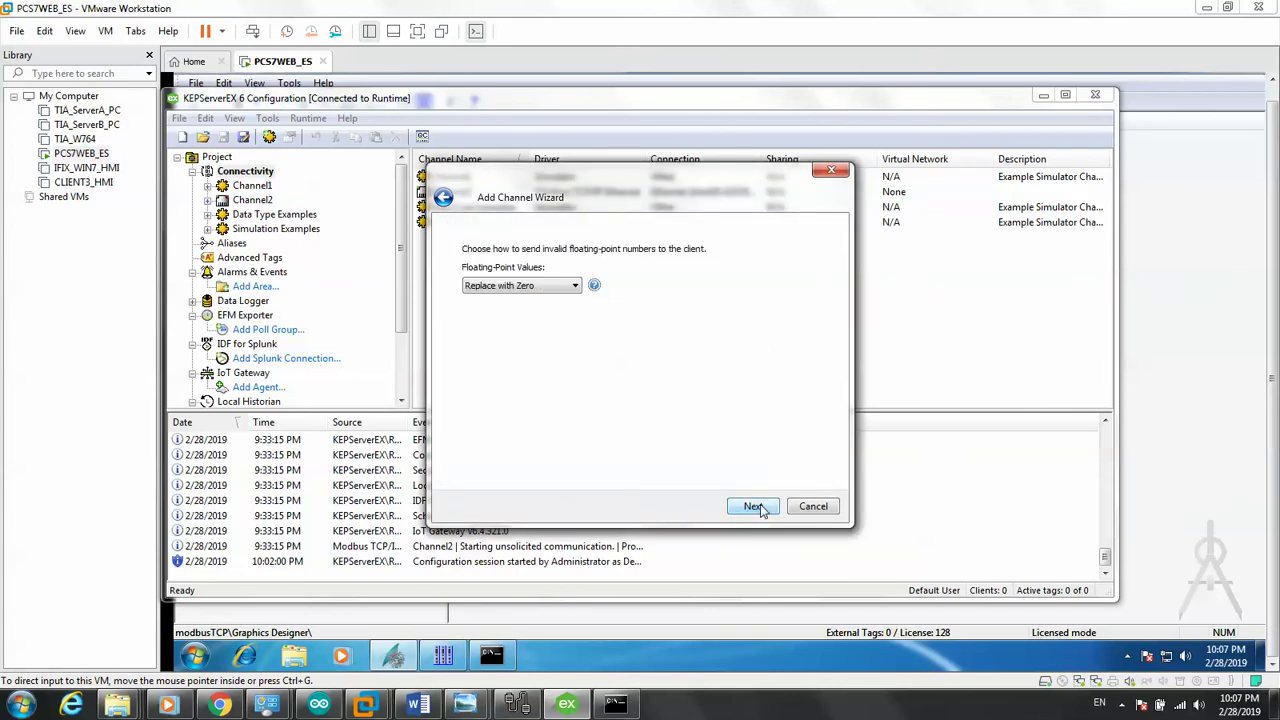
left_click(756, 506)
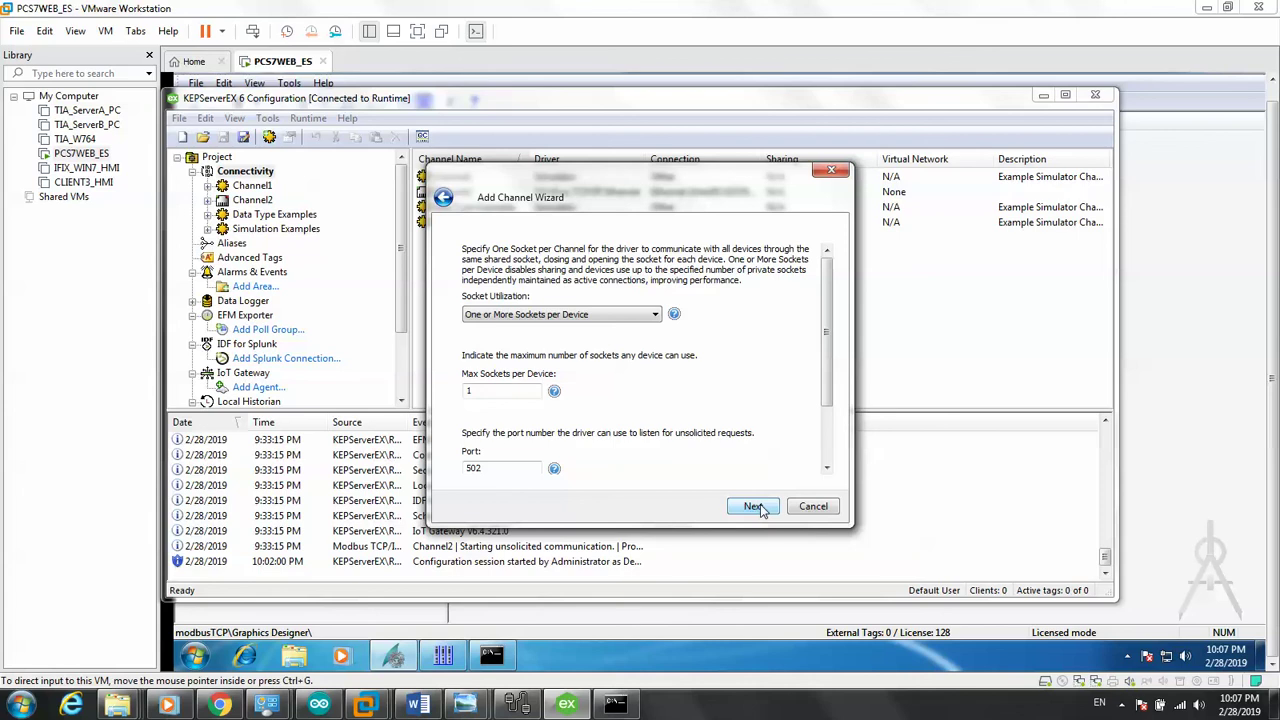
double_click(471, 469)
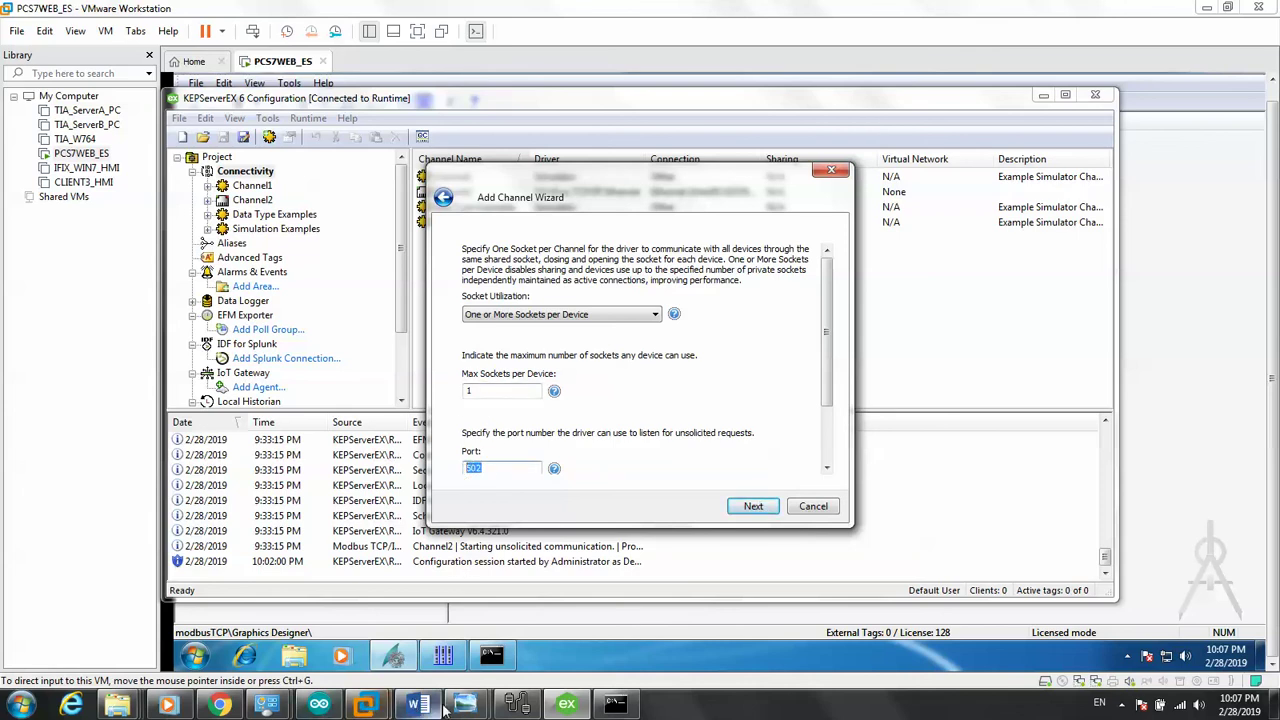
- Switch to the Arduino sketch and examine the port definition in MgsModbus.h and the unit ID bytes in MgsModbus.cpp
left_click(318, 703)
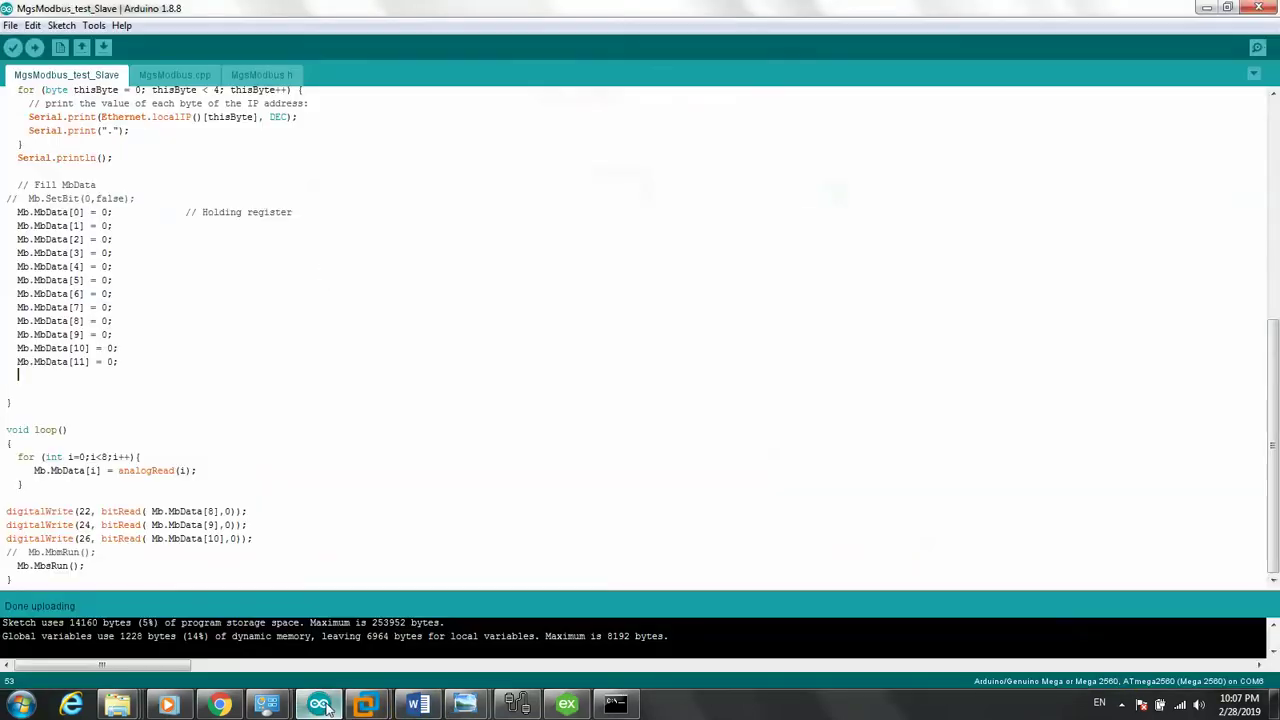
left_click(182, 80)
left_click(231, 80)
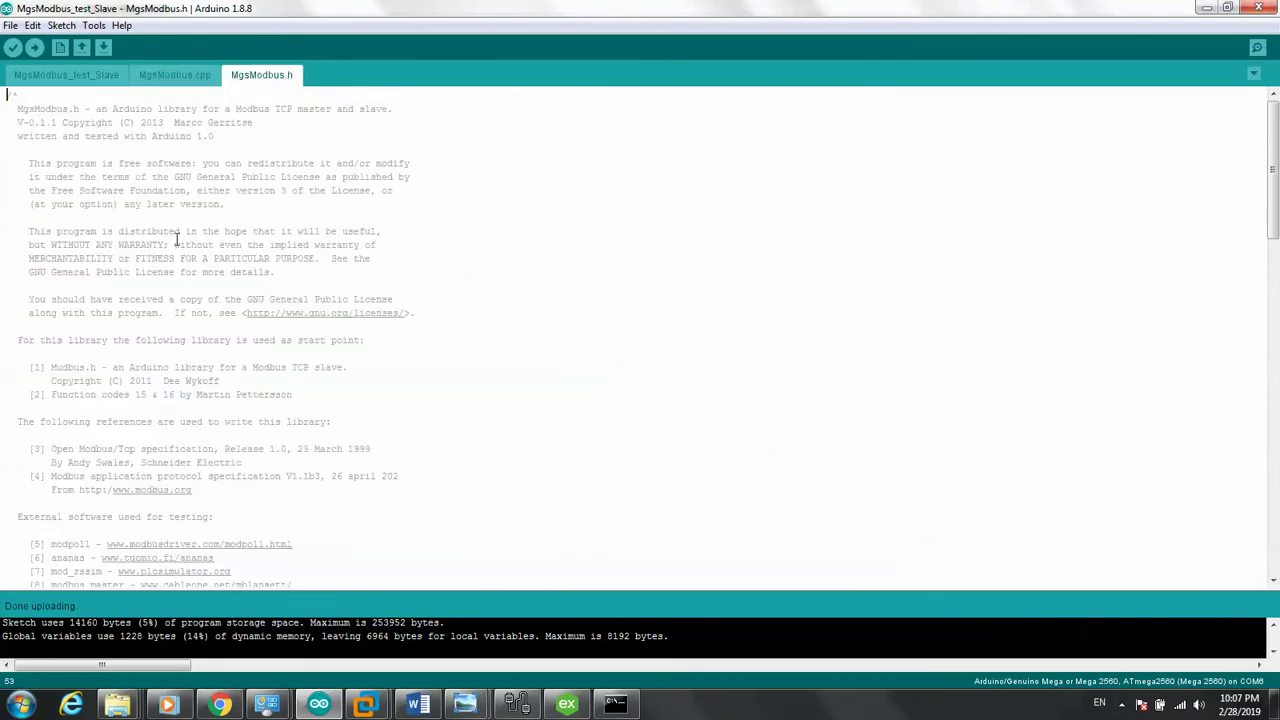
scroll(163, 316, "down", 15)
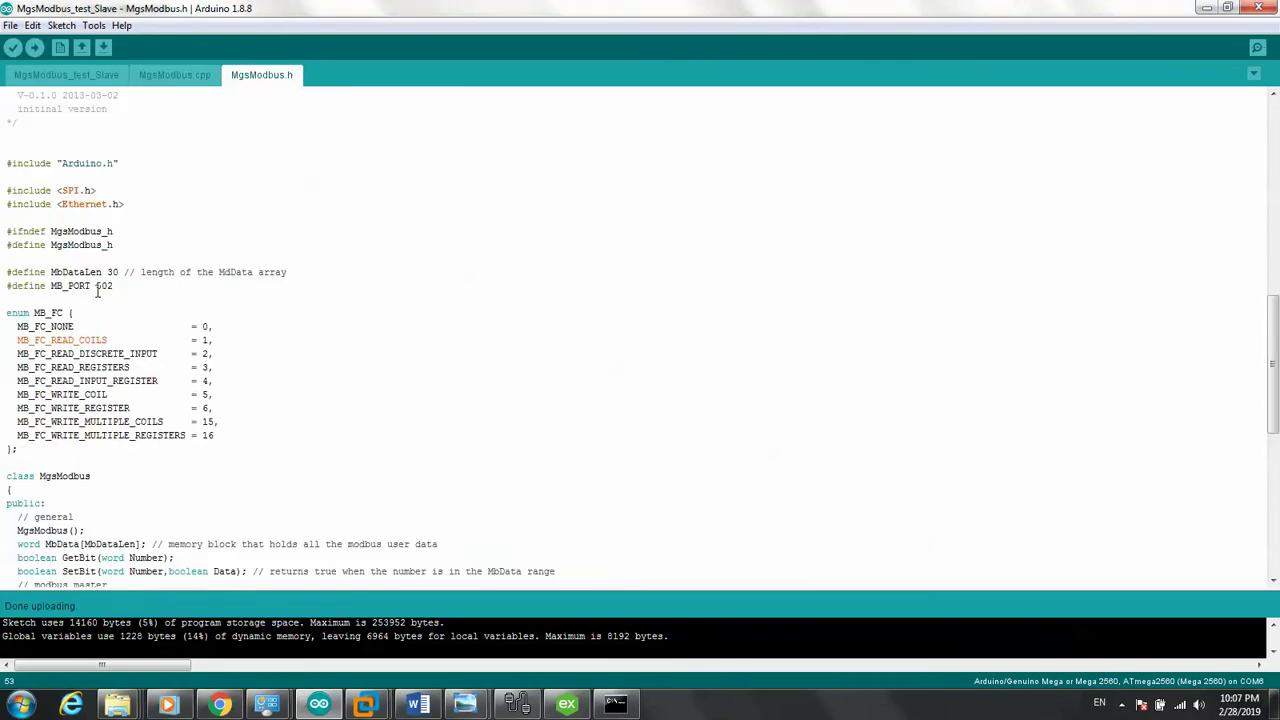
mouse_move(56, 291)
left_mouse_down()
mouse_move(126, 287)
mouse_move(52, 285)
left_mouse_up()
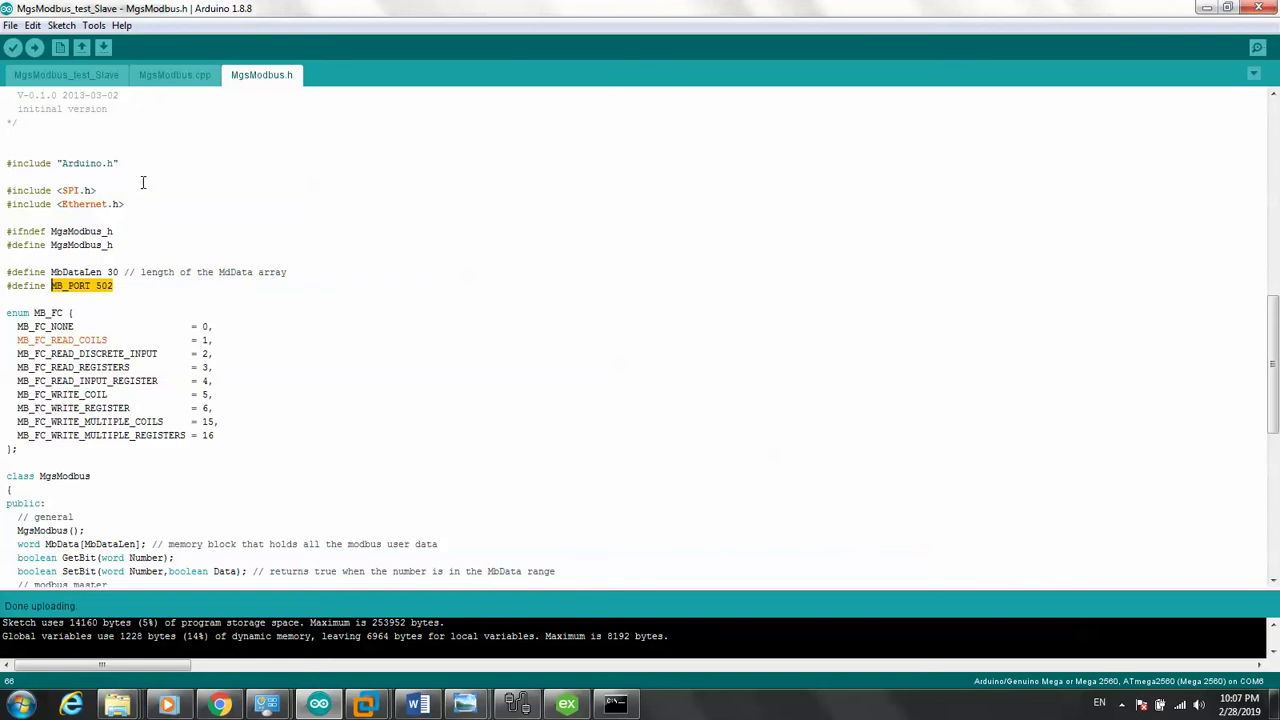
left_click(165, 76)
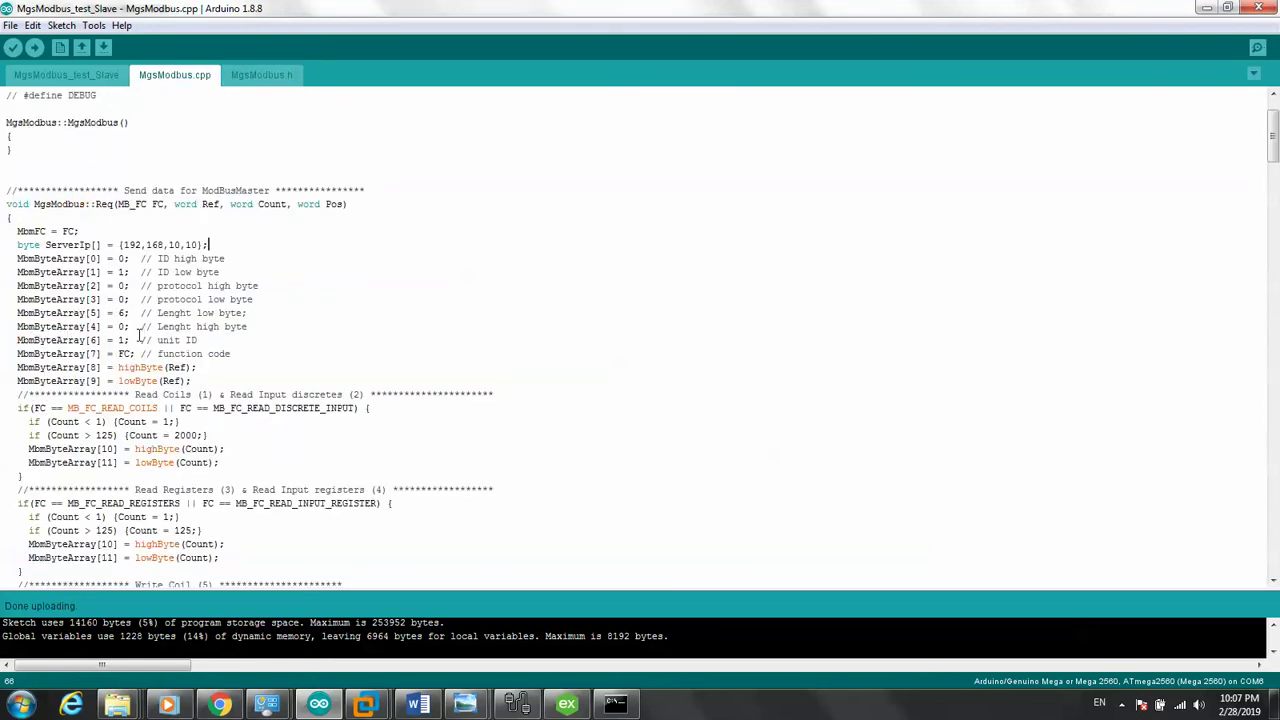
left_click_drag(131, 340, 208, 340)
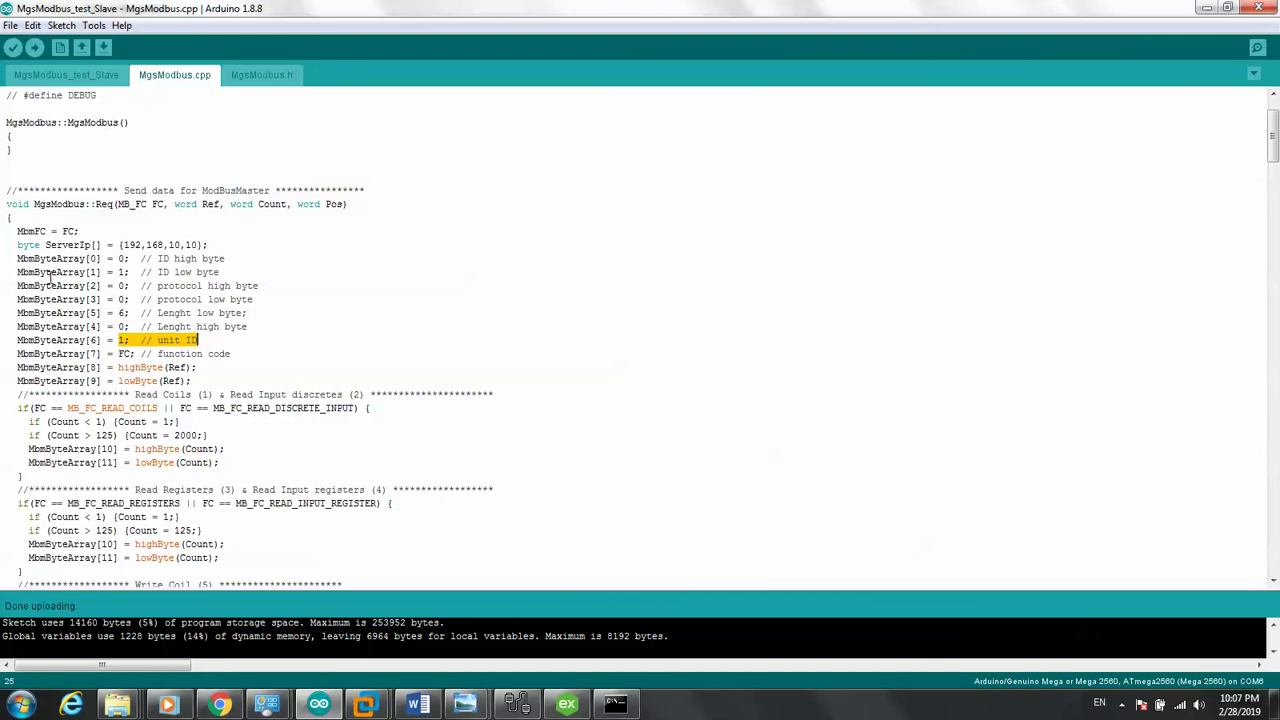
left_click_drag(18, 258, 295, 383)
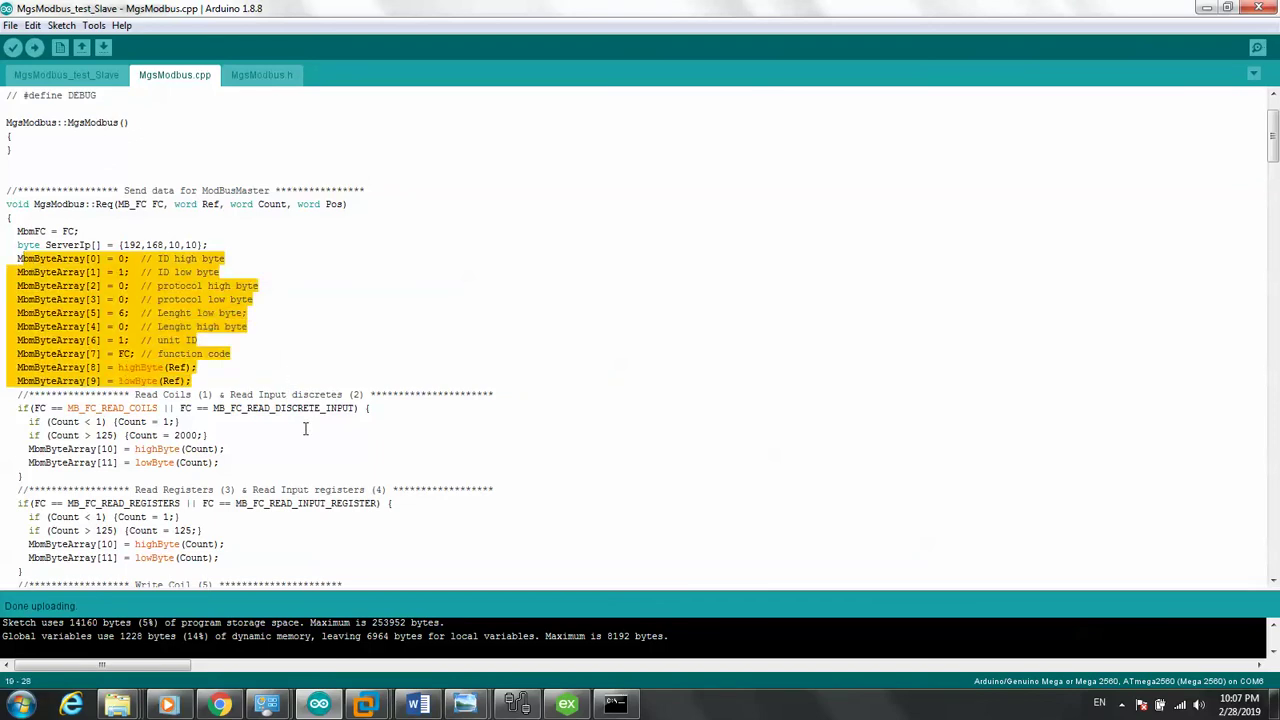
- Return to KEPServerEX, accept one or more sockets per device with port 502, and finish creating Channel3
left_click(566, 705)
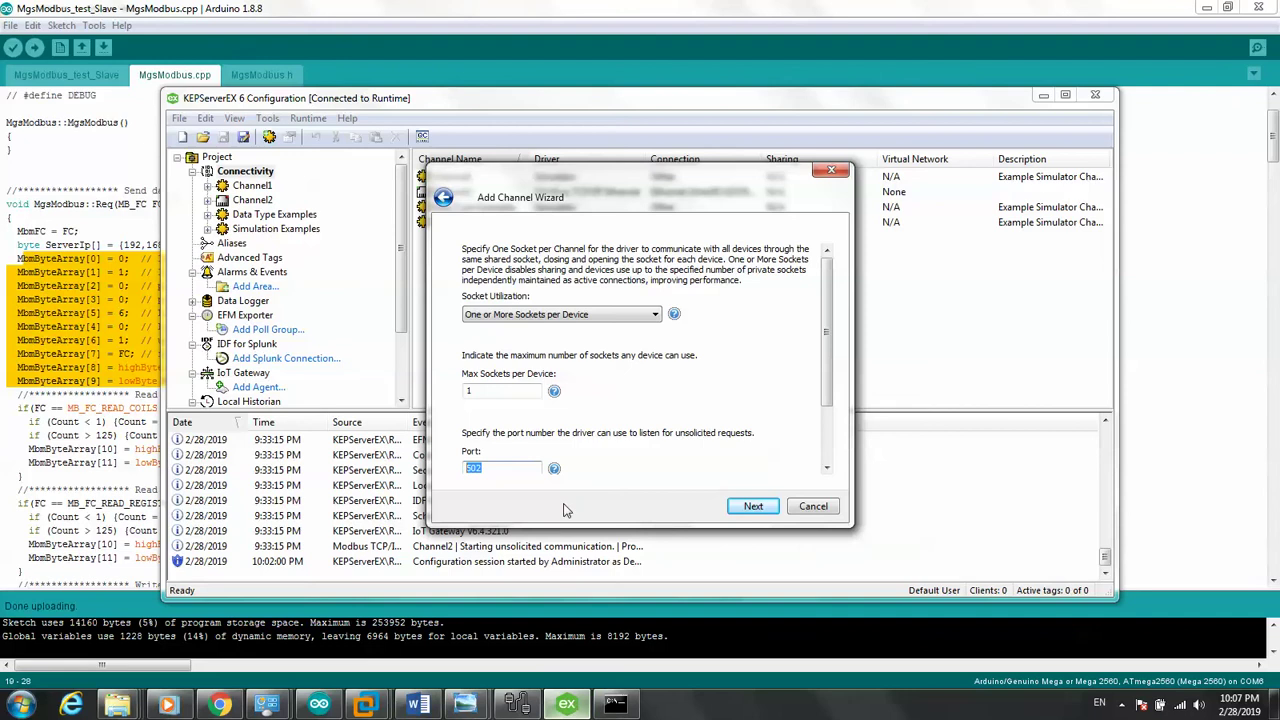
left_click(753, 507)
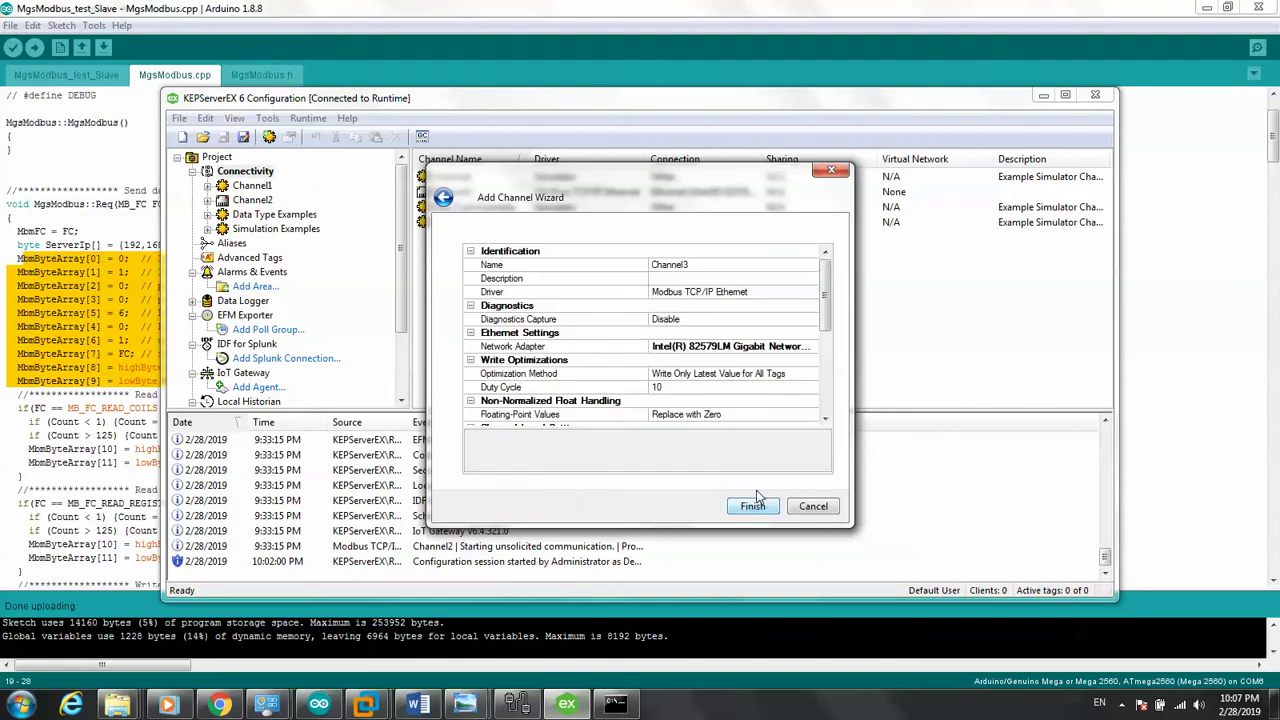
left_click(752, 507)
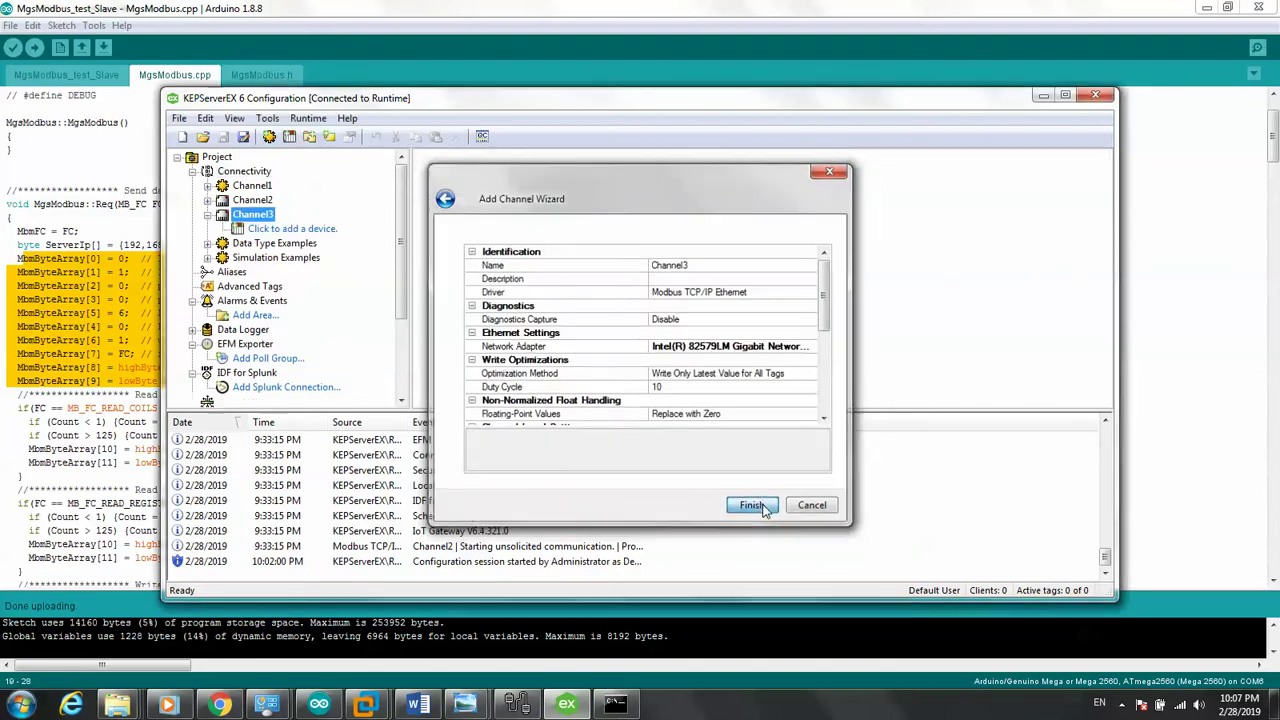
- Start adding a device to Channel3, keeping the name Device1 and the Modbus model
left_click(284, 231)
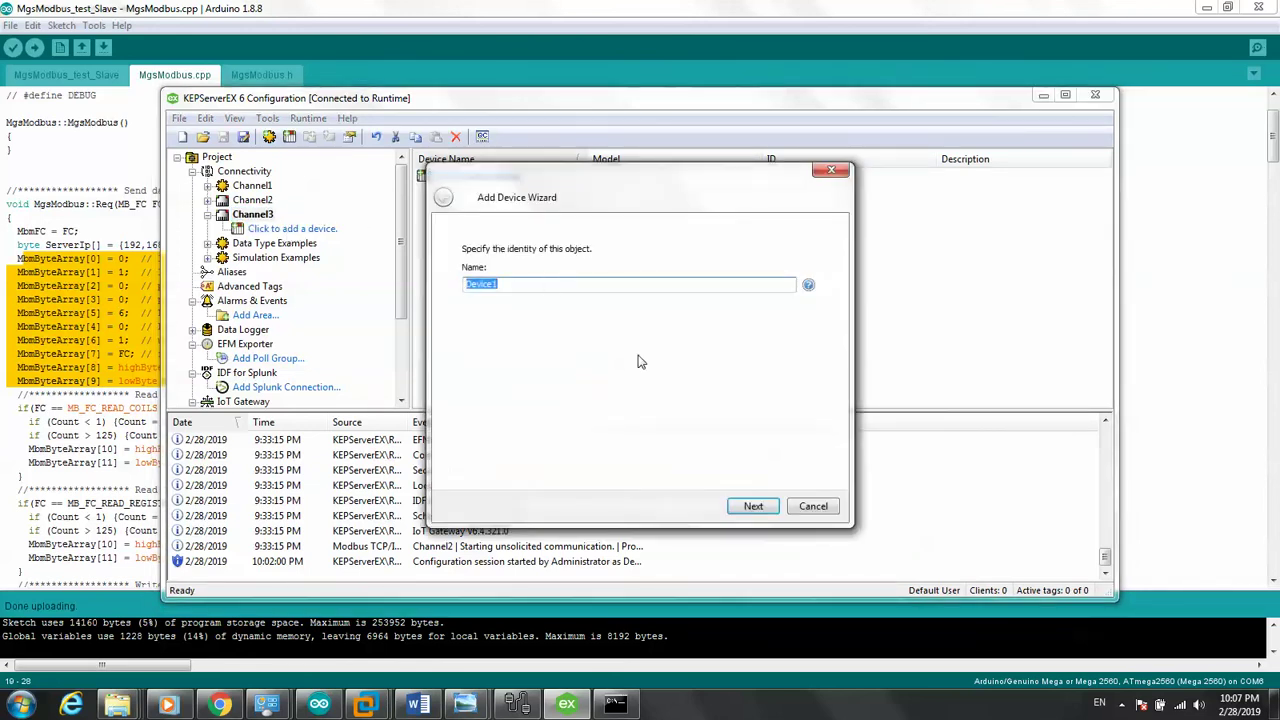
left_click(754, 506)
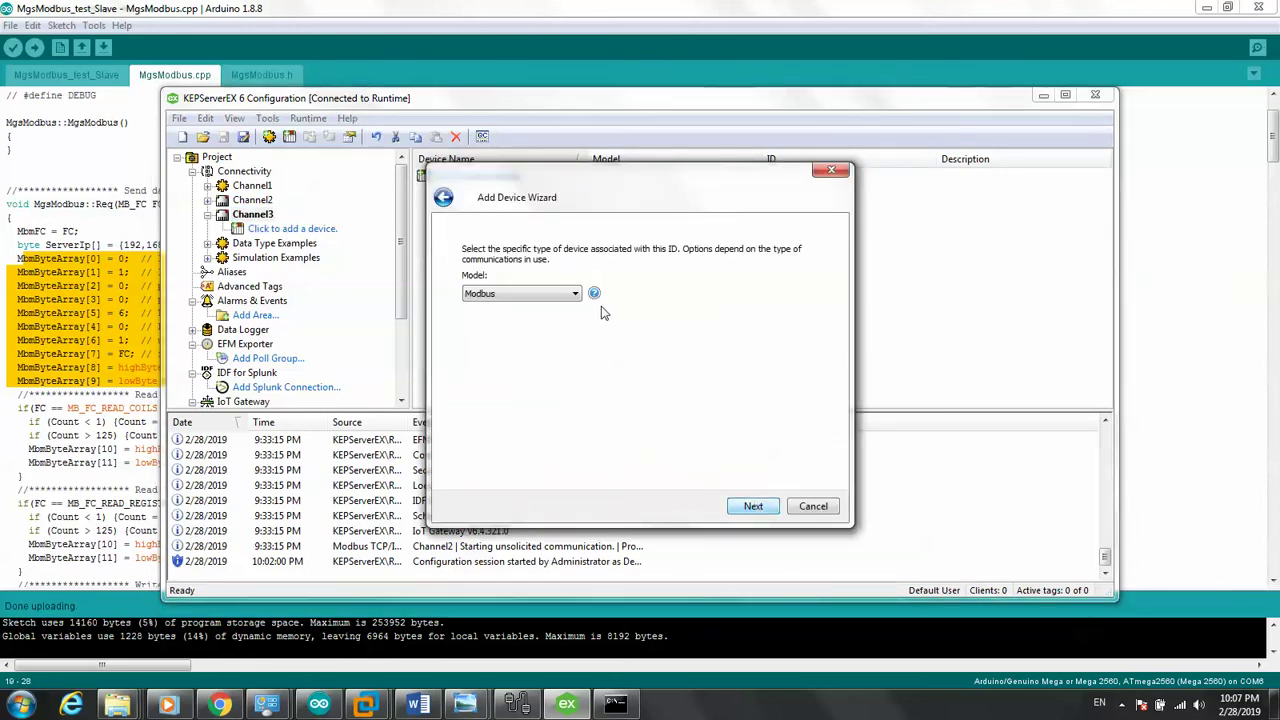
left_click(573, 294)
left_click(571, 292)
left_click(760, 507)
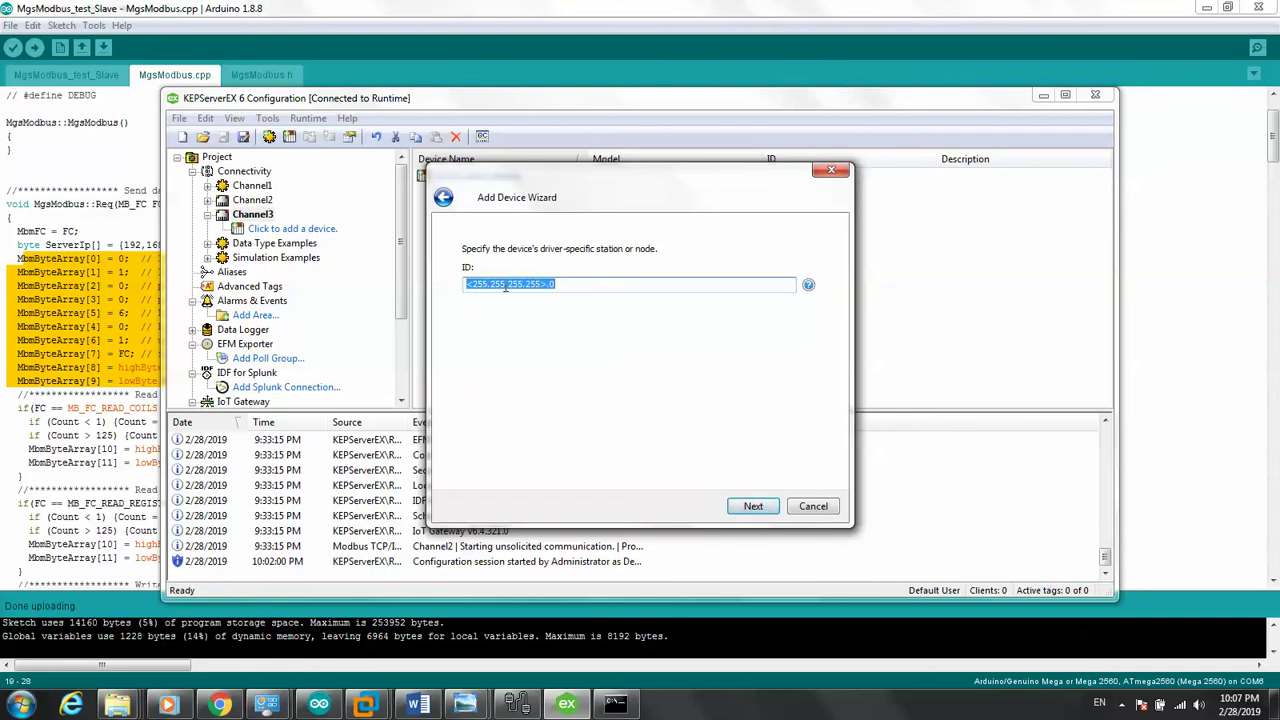
- Set the device ID to <192.168.10.10>.1 and continue to the scan mode settings
left_click(565, 285)
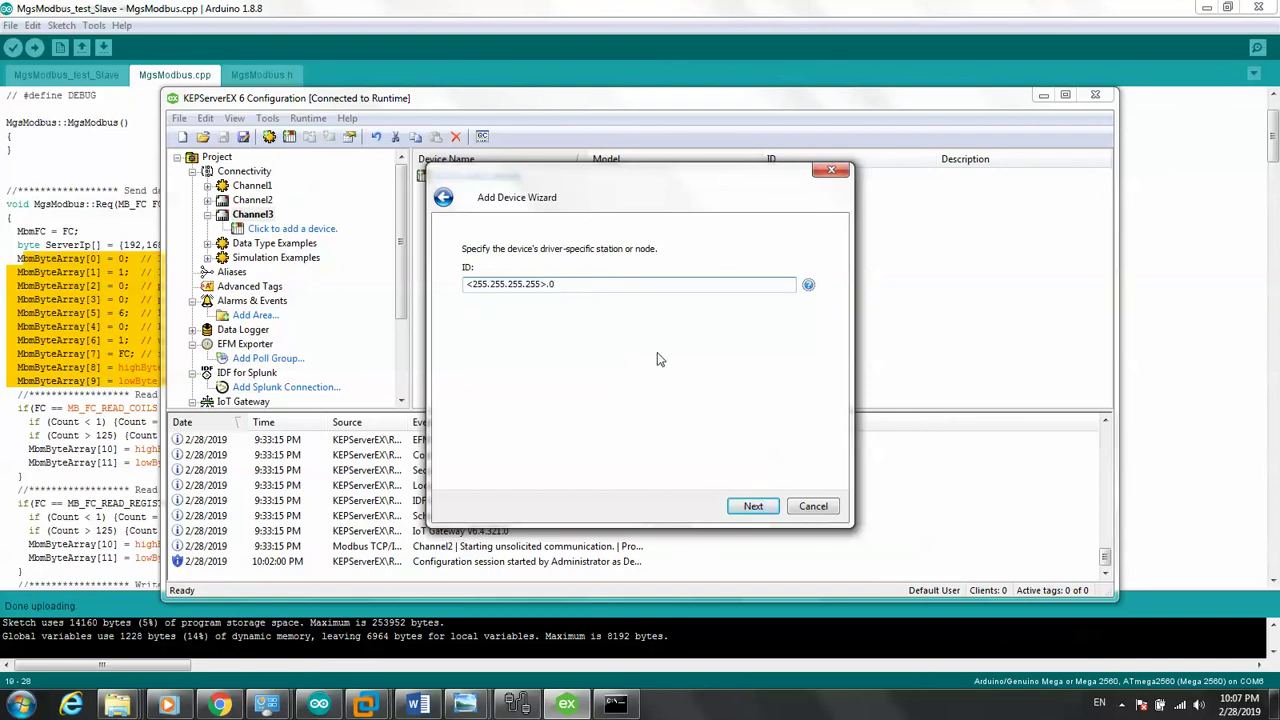
key("BackSpace")
type("1")
key("Delete")
key("Delete")
key("Delete")
key("Delete")
type("192.")
key("Delete")
key("Delete")
key("Delete")
key("Delete")
type("168")
key("BackSpace")
key("BackSpace")
key("BackSpace")
type("21")
key("BackSpace")
key("BackSpace")
key("Delete")
type("10")
type(".10>.1")
left_click(755, 508)
left_click(755, 508)
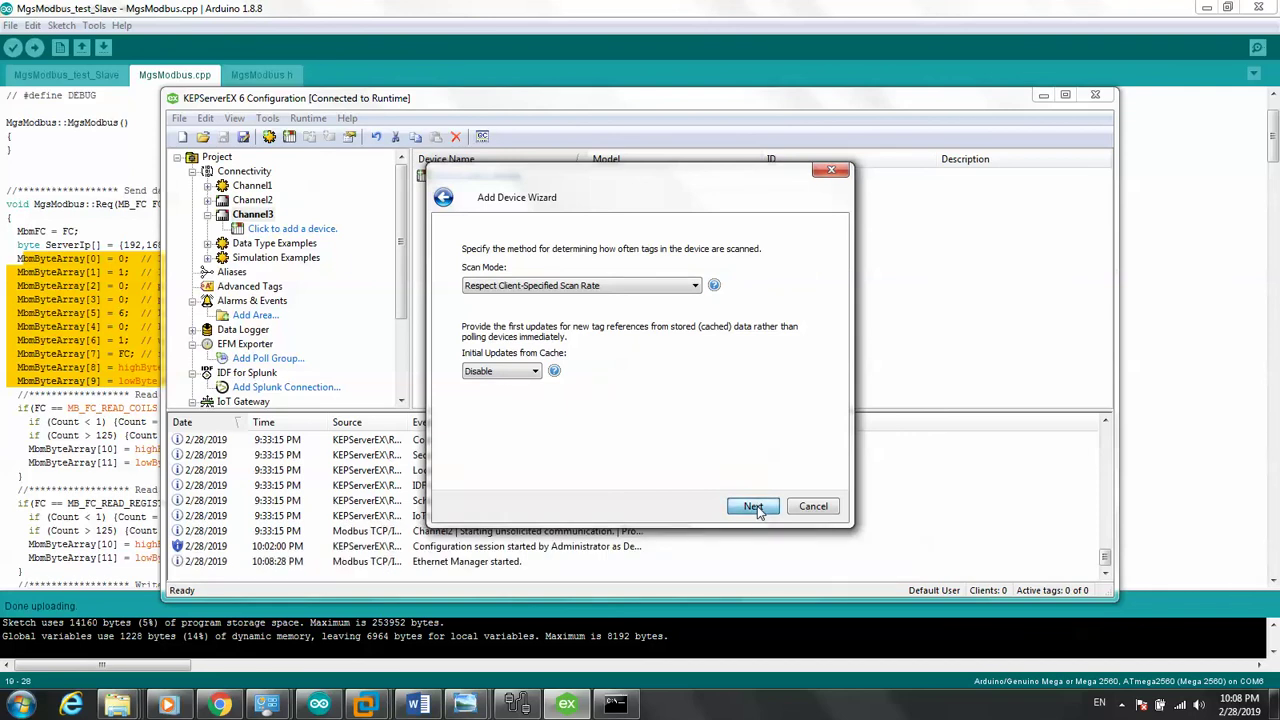
- Accept Respect Client-Specified Scan Rate, Demote on Failure disabled, Do Not Generate on Startup, and port 502 over TCP/IP
left_click(755, 508)
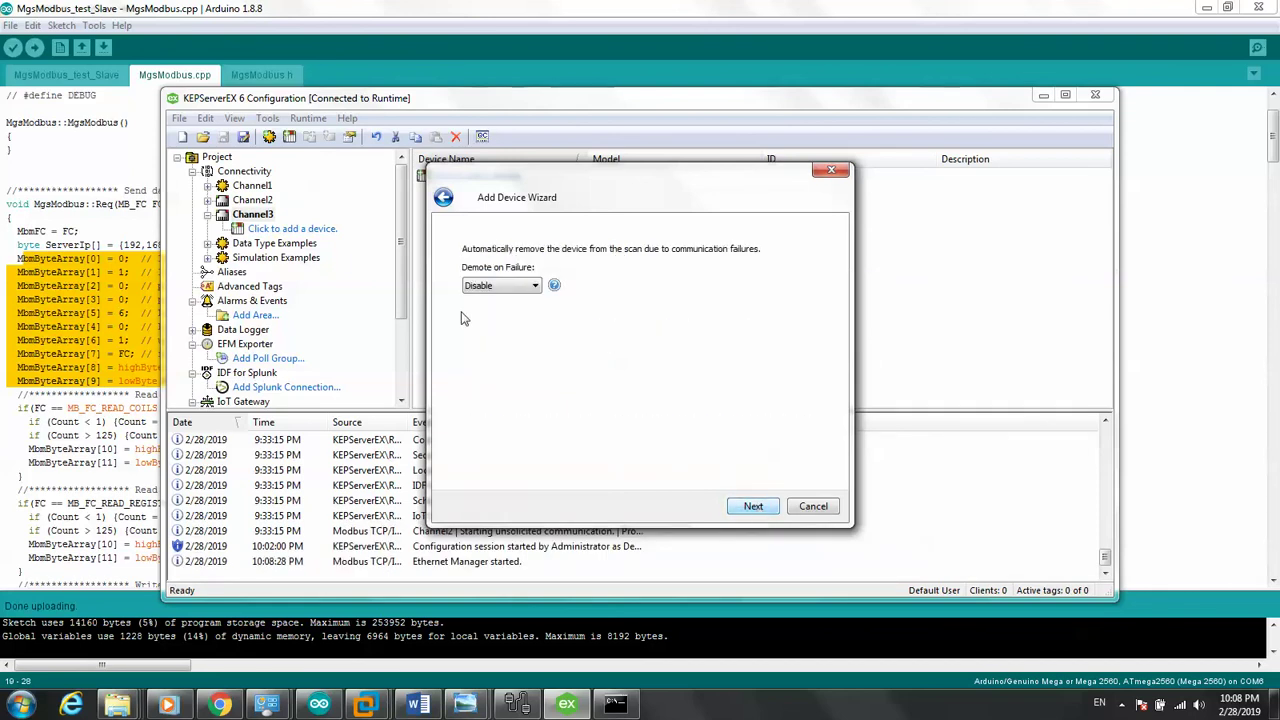
left_click(510, 293)
left_click(518, 292)
left_click(760, 511)
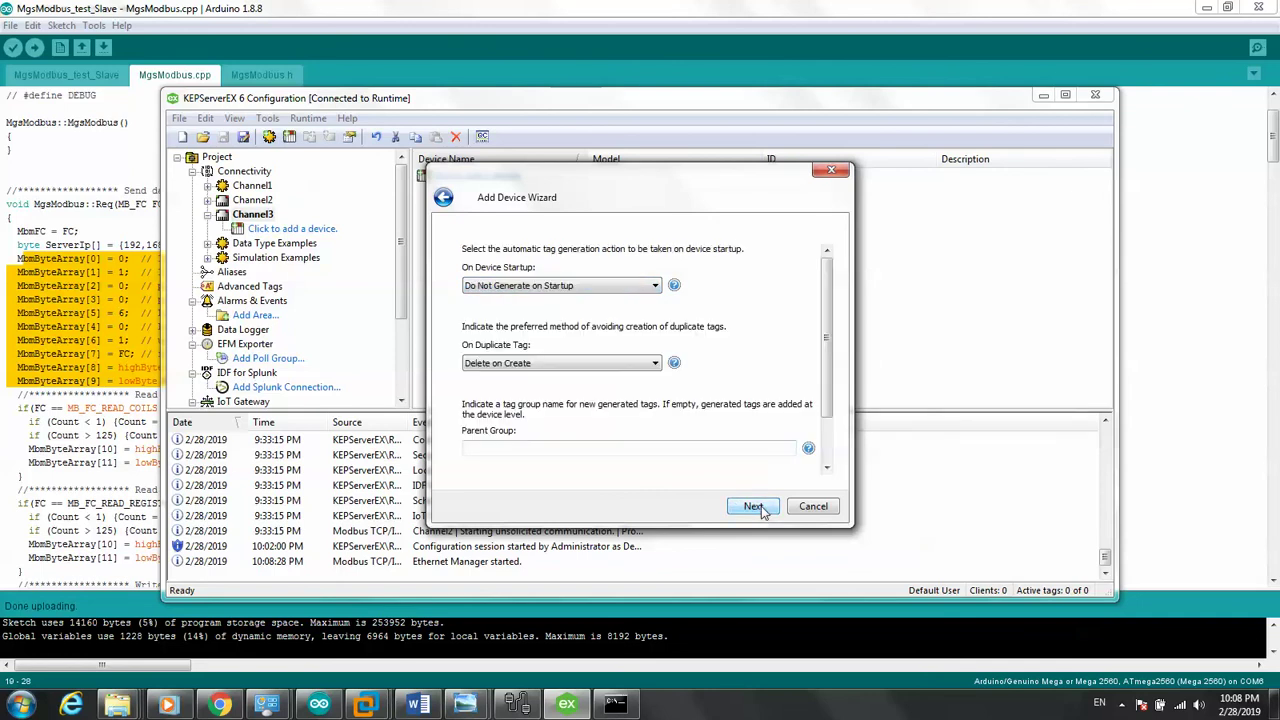
left_click(760, 510)
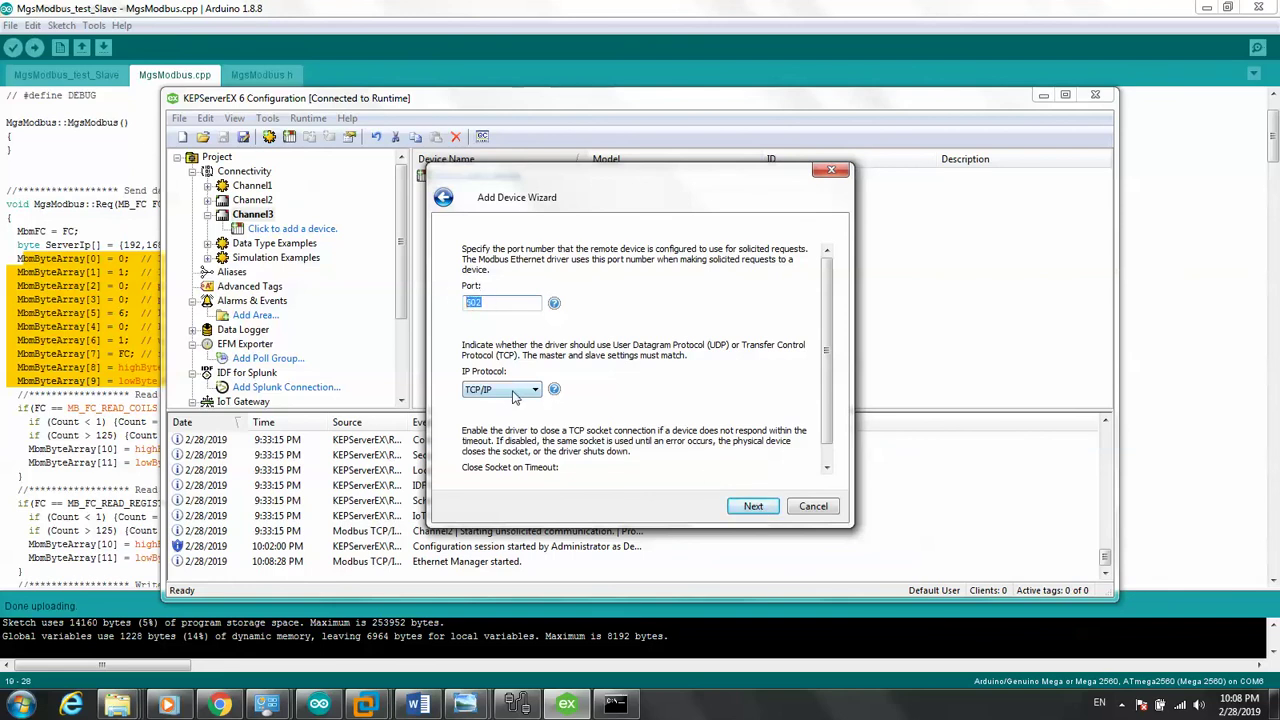
left_click(755, 508)
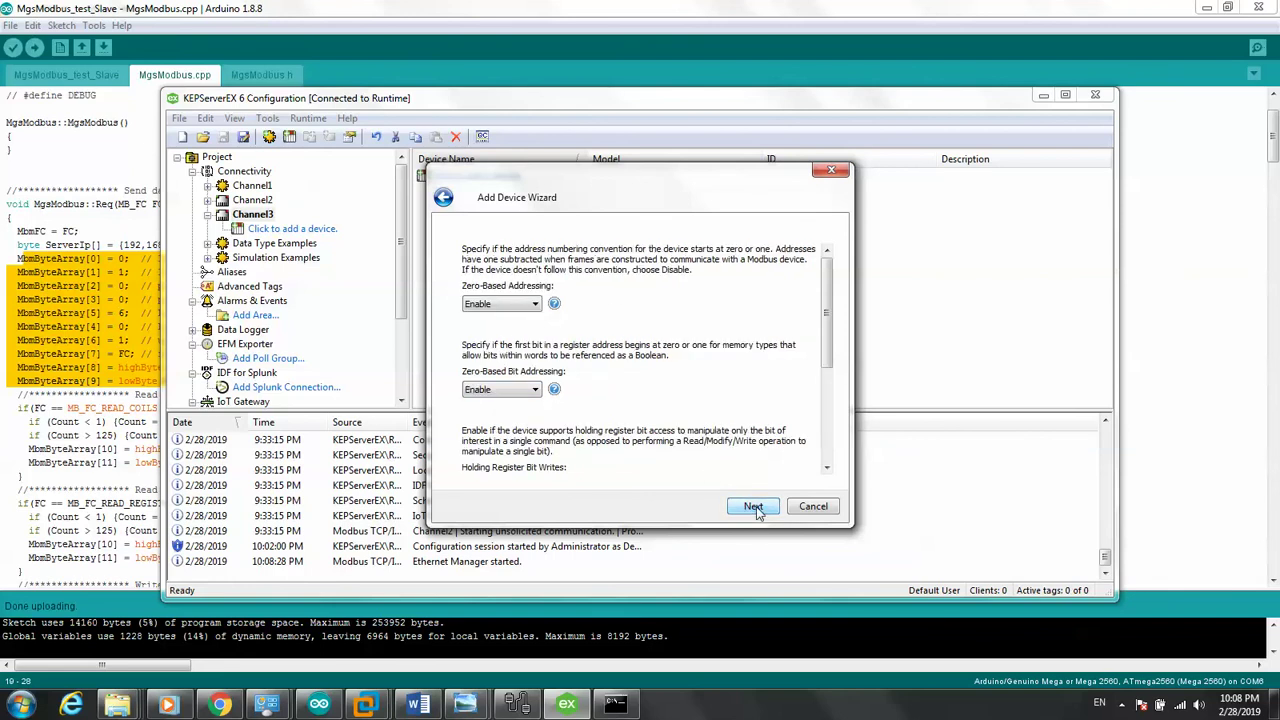
- Accept the enabled zero-based addressing and Modbus byte order, 32-coil block sizes and default variable import settings, and finish creating Device1
left_click(755, 507)
left_click(755, 507)
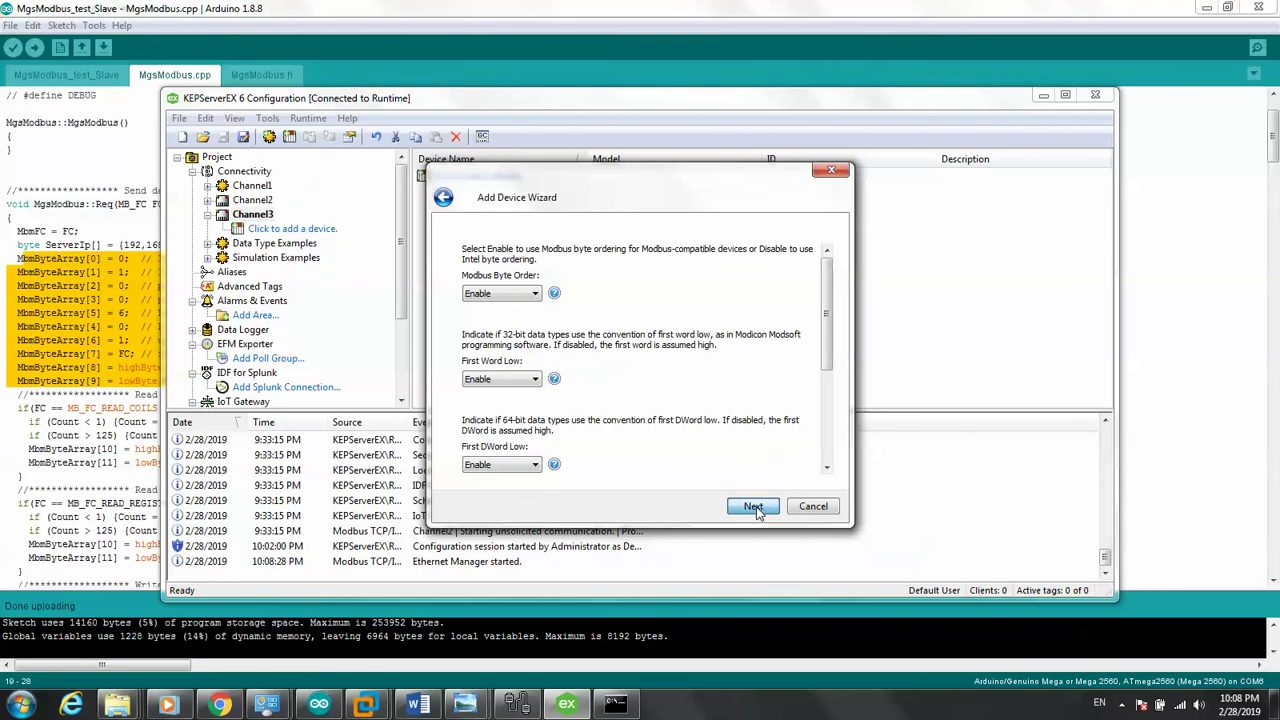
left_click(756, 507)
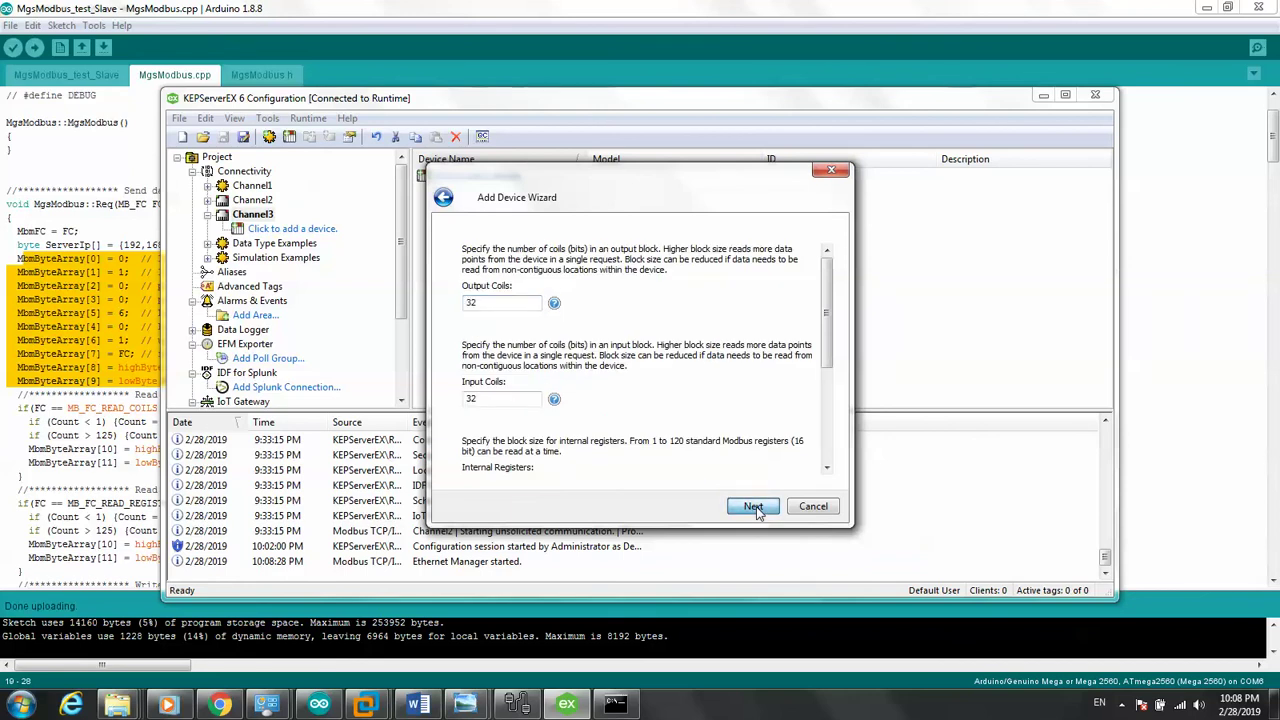
left_click(755, 507)
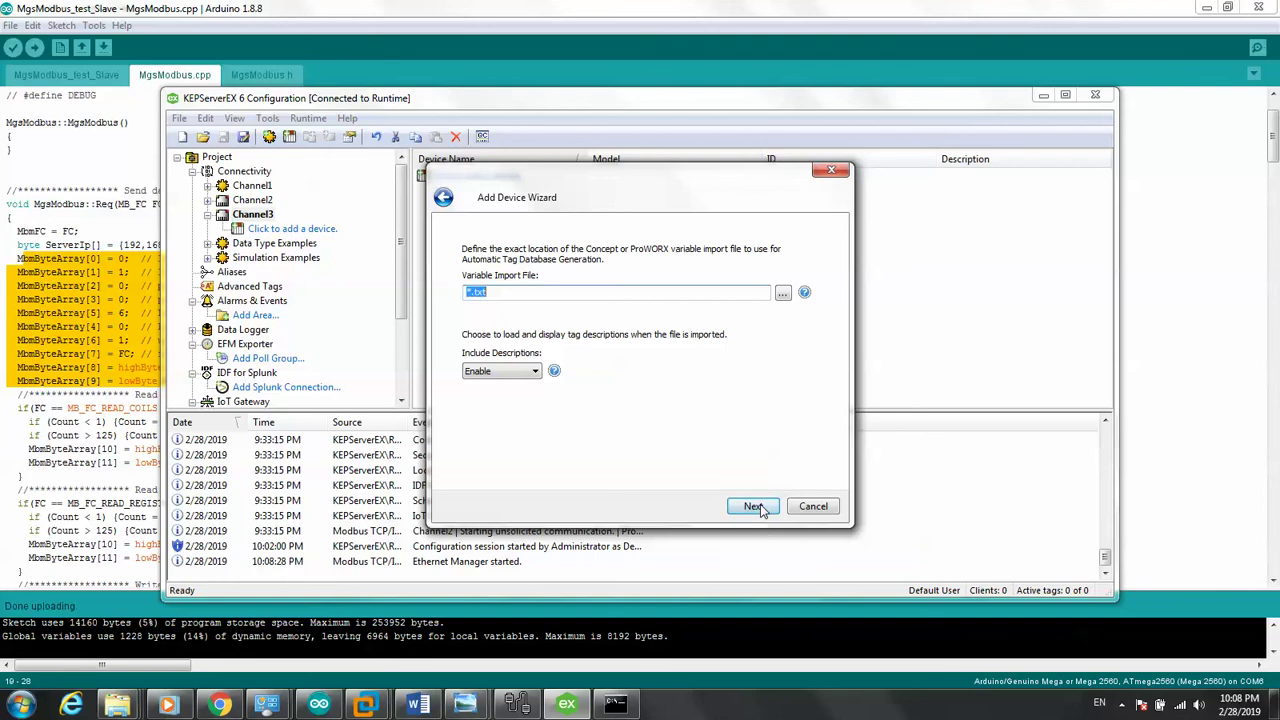
left_click(760, 505)
left_click(760, 505)
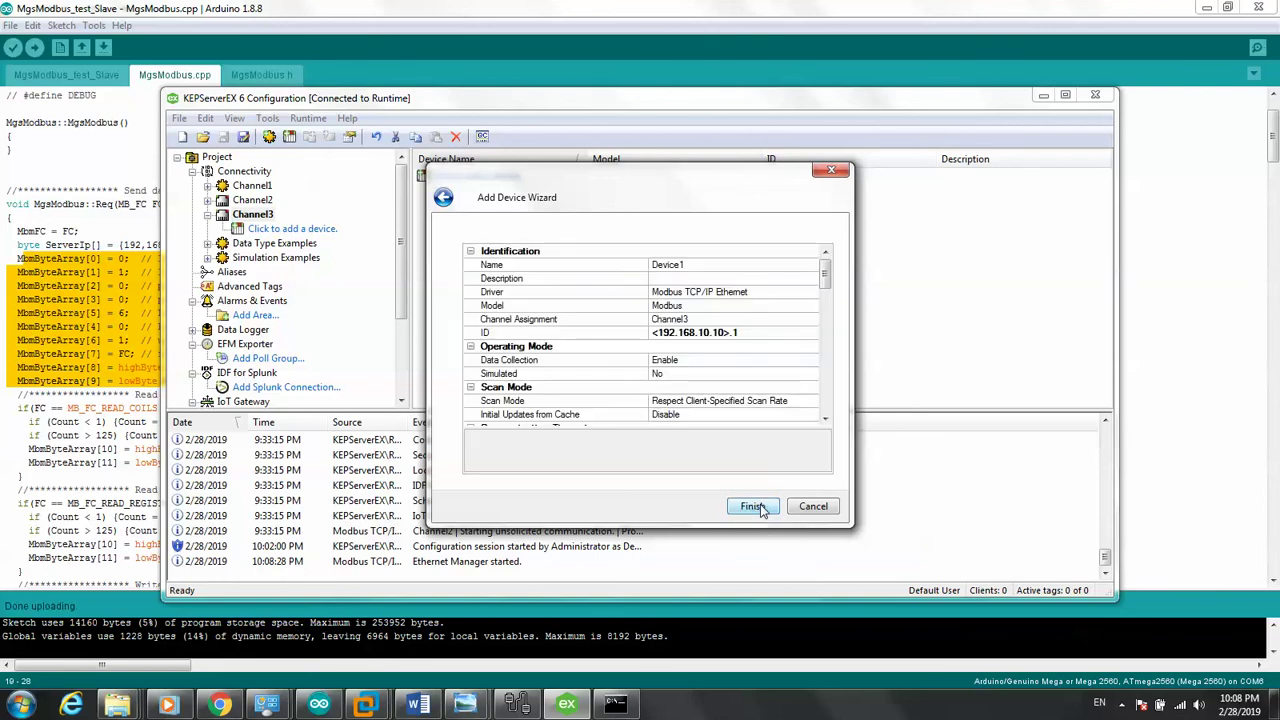
left_click(756, 506)
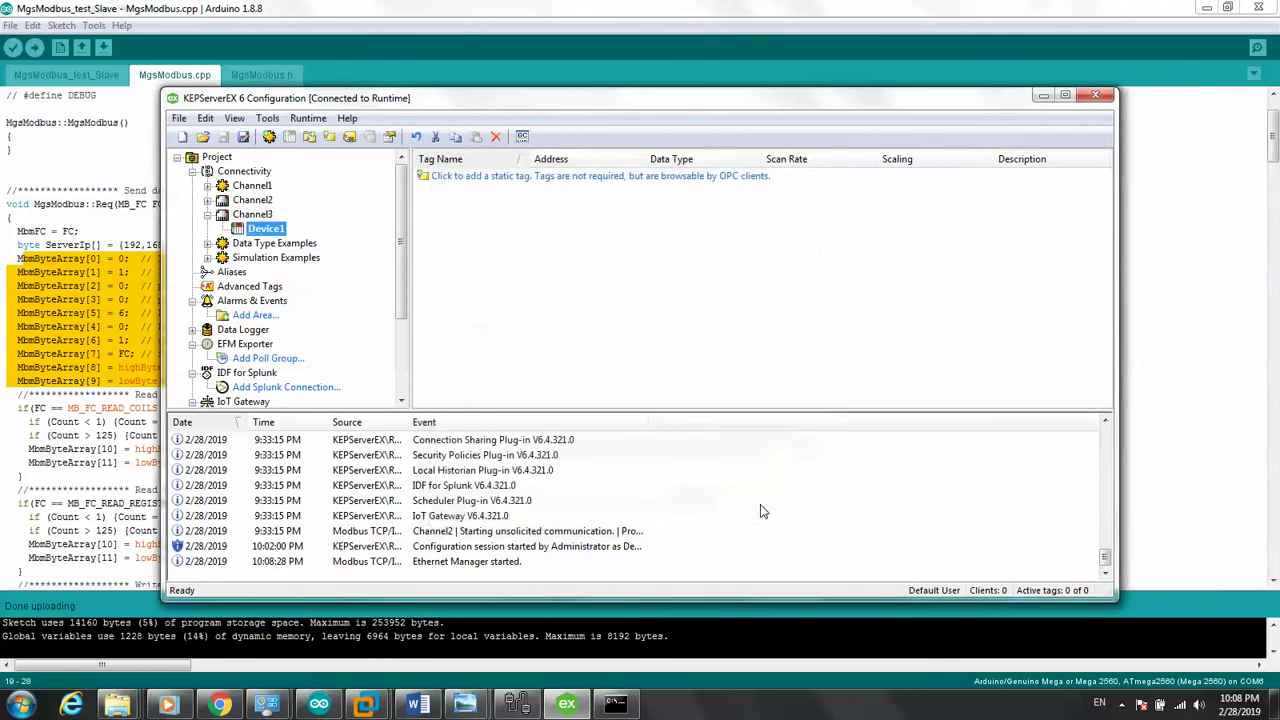
- Add a static tag named Analogue1 at address 40001 to Device1, keeping the Default data type and 100 ms scan rate
double_click(465, 178)
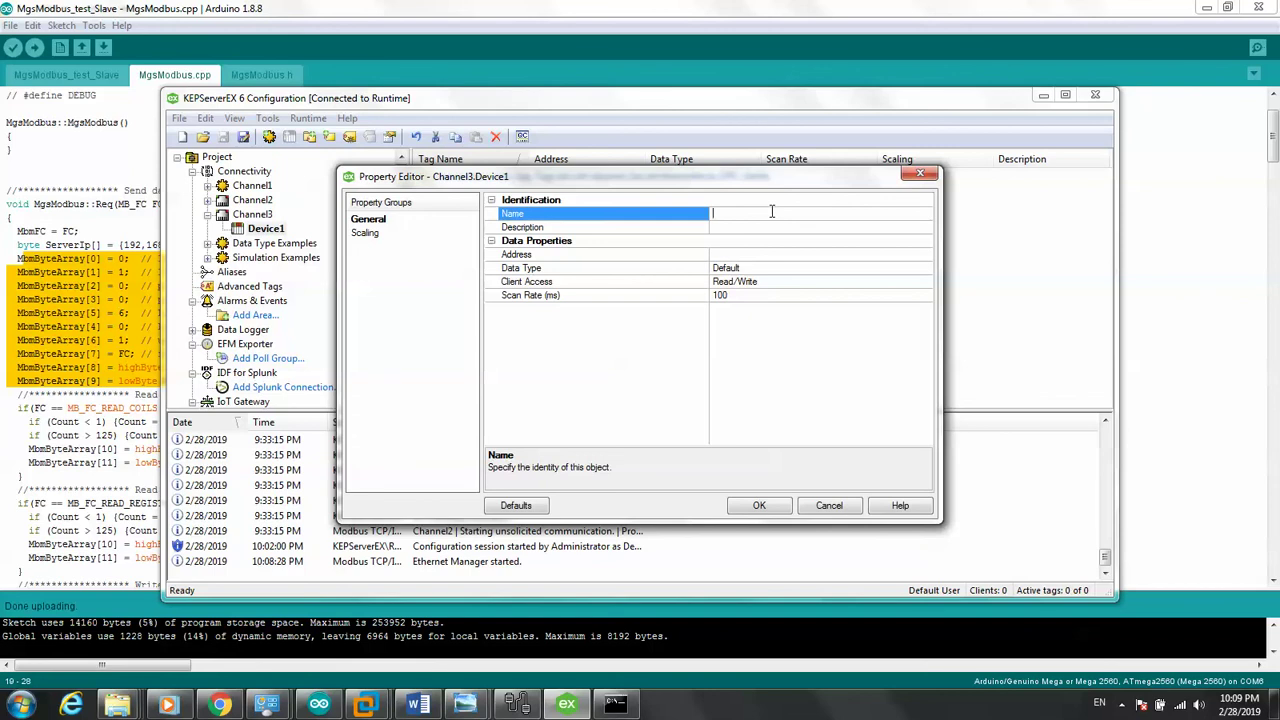
type("Analogue1")
key("Return")
left_click(745, 257)
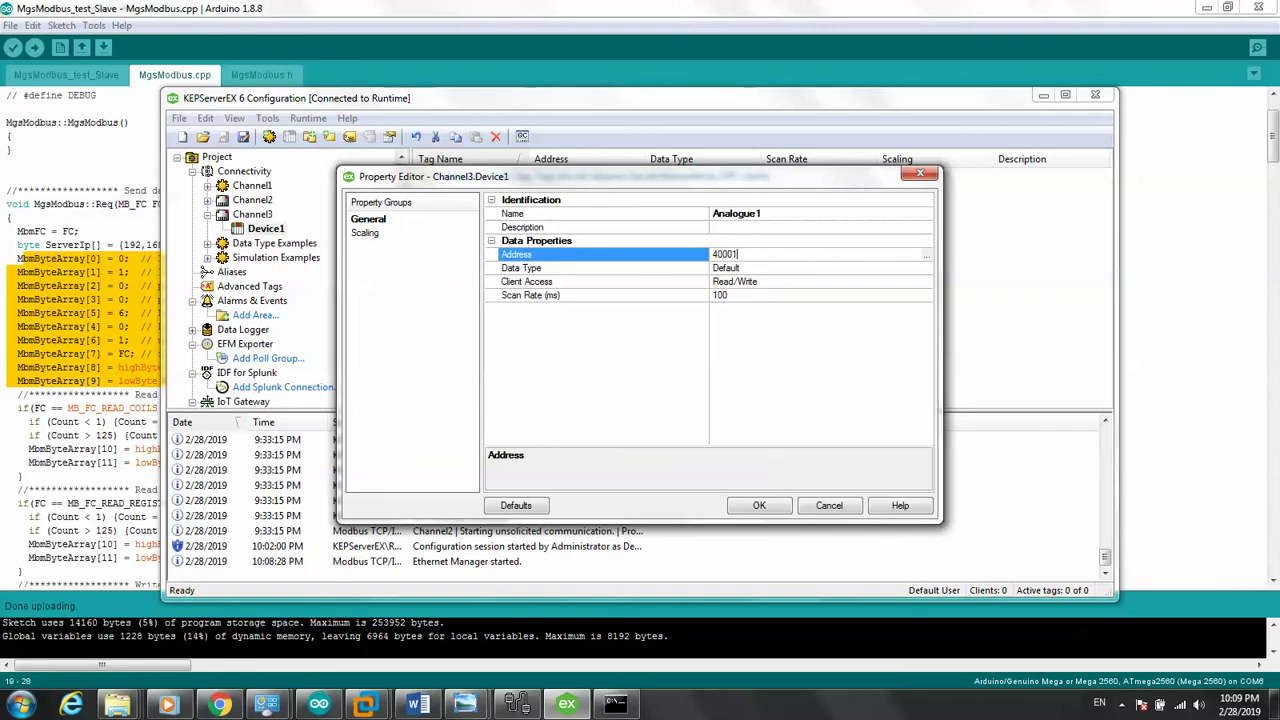
key("Return")
left_click(716, 253)
left_click(719, 254)
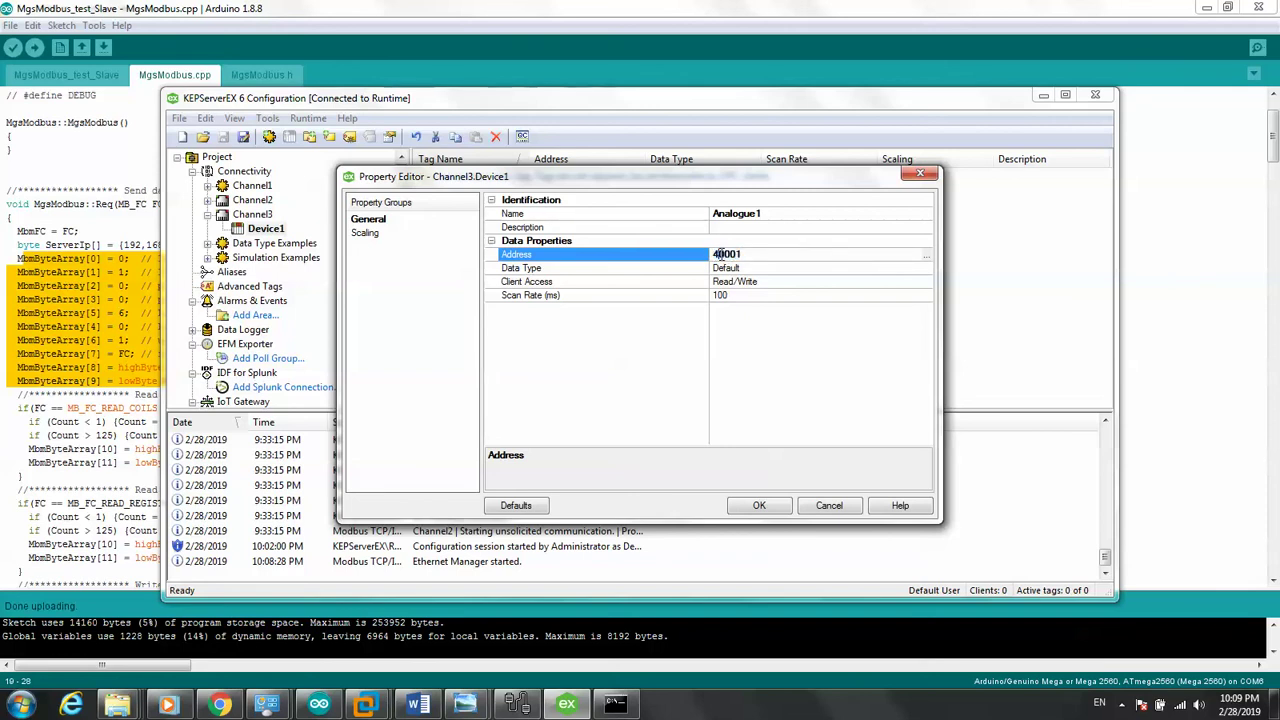
left_click(781, 507)
- Duplicate the Analogue1 tag repeatedly up to Analogue10 at address 40010
left_click(479, 178)
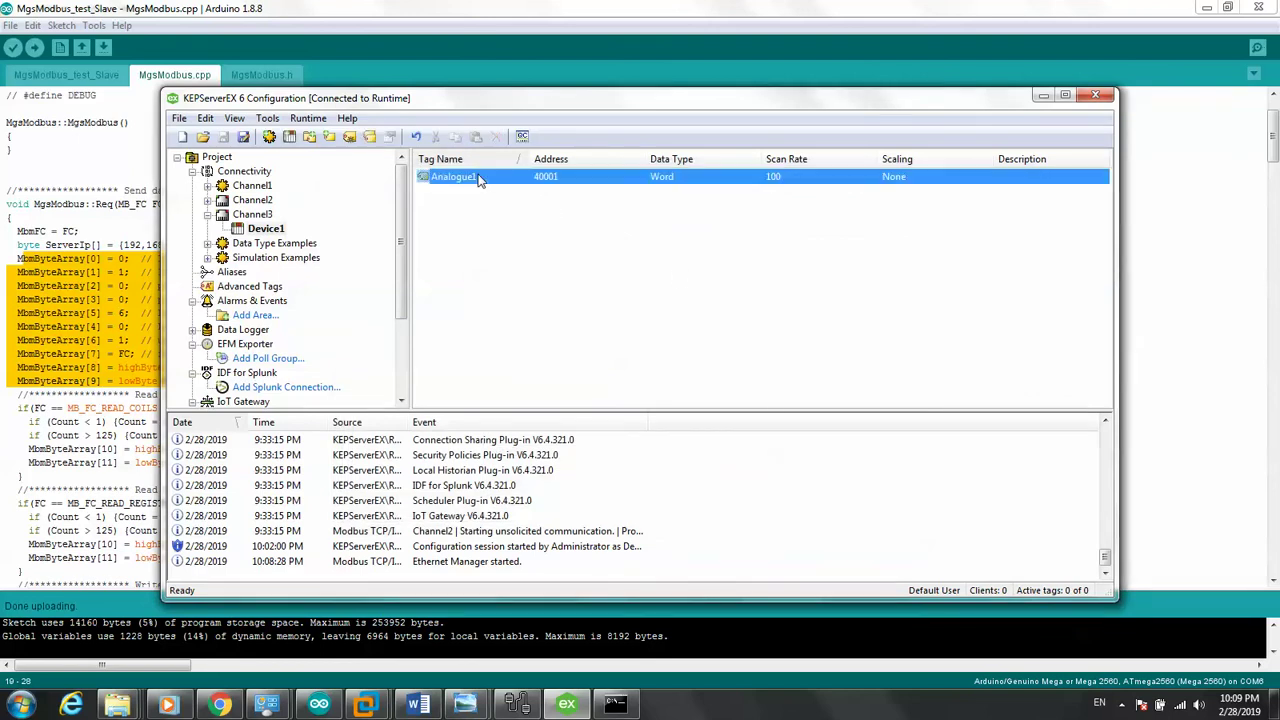
left_click(370, 138)
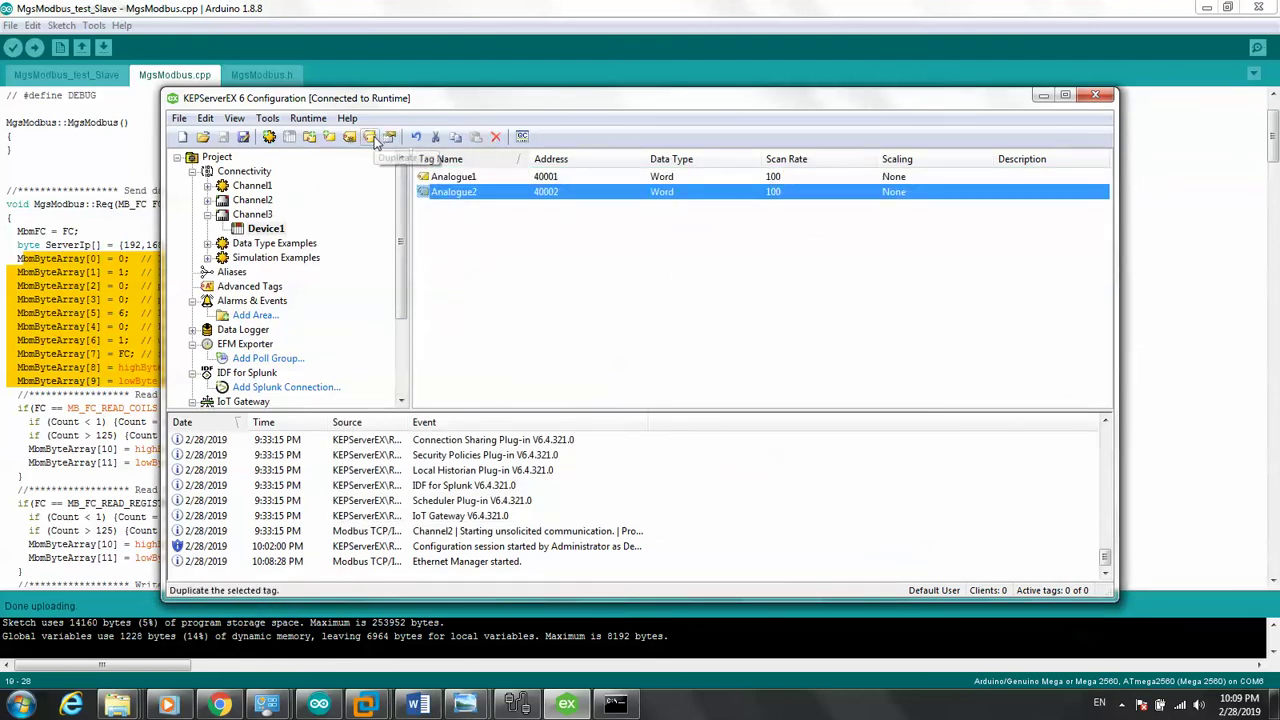
left_click(372, 138)
left_click(372, 138)
left_click(372, 138)
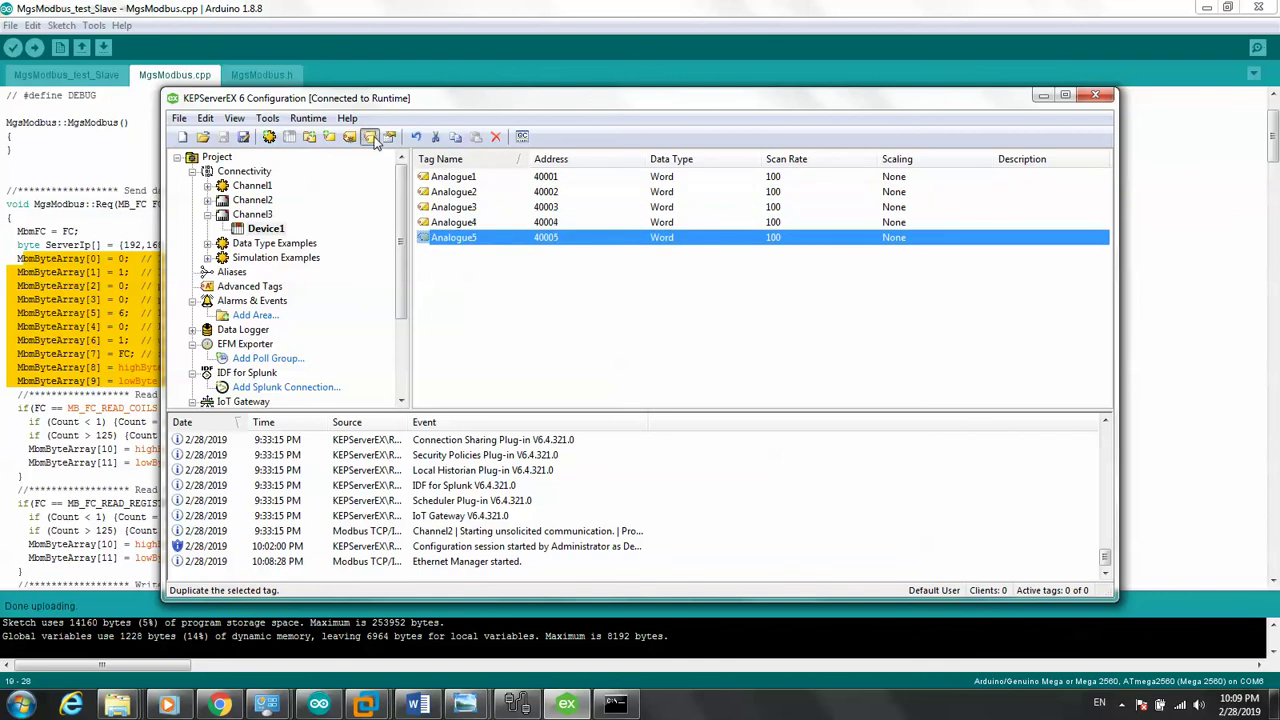
left_click(372, 138)
left_click(372, 138)
left_click(372, 138)
left_click(372, 138)
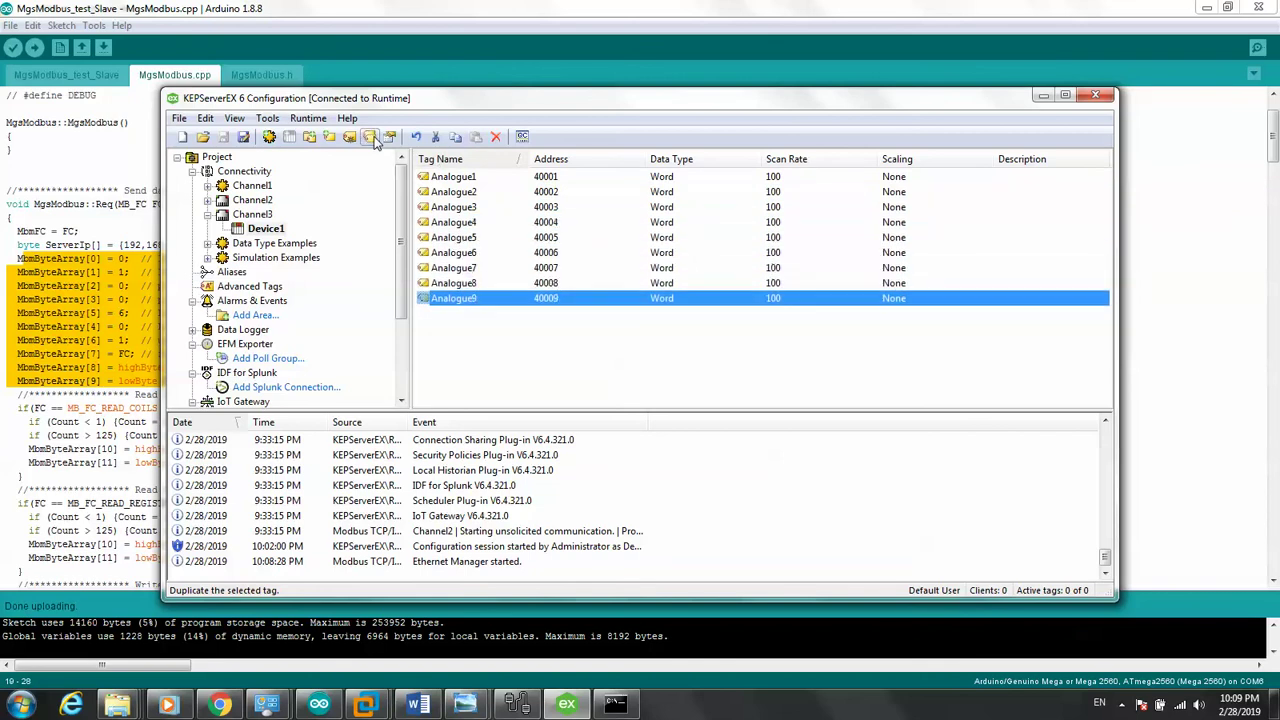
left_click(372, 138)
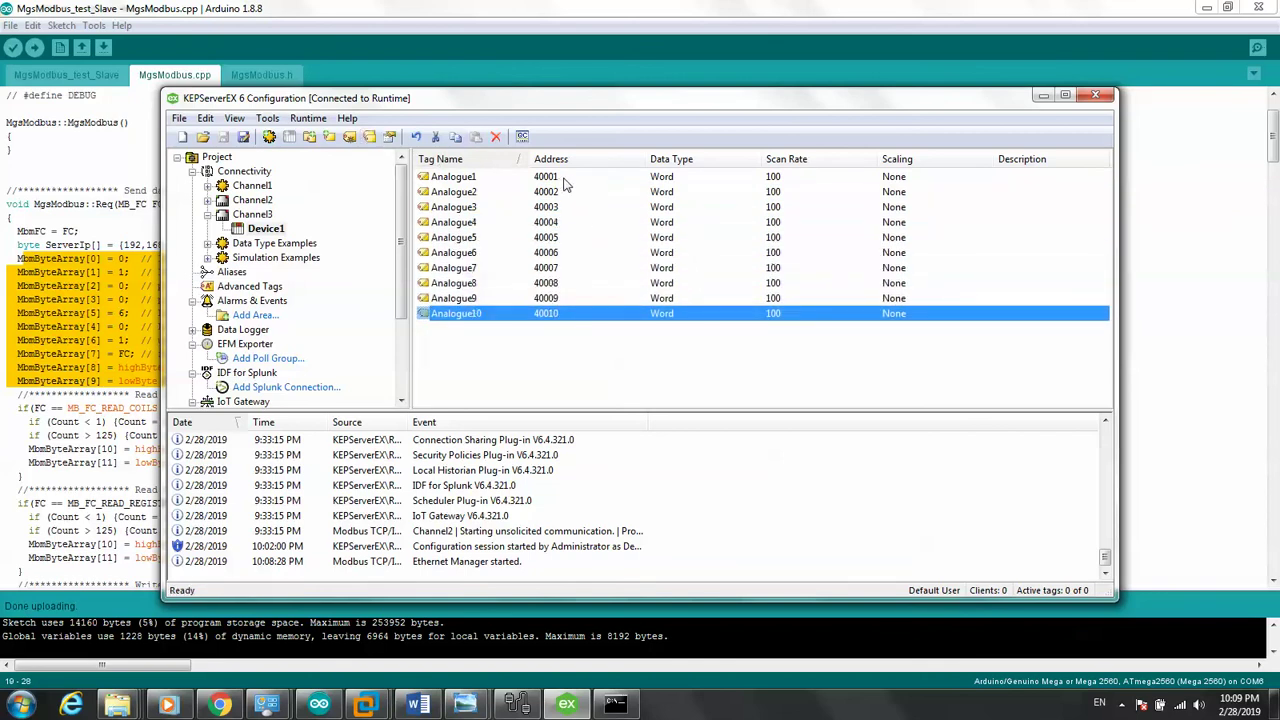
left_click(566, 180)
left_click(562, 316)
- Dismiss saving the project and launch the OPC Quick Client from KEPServerEX
left_click(243, 137)
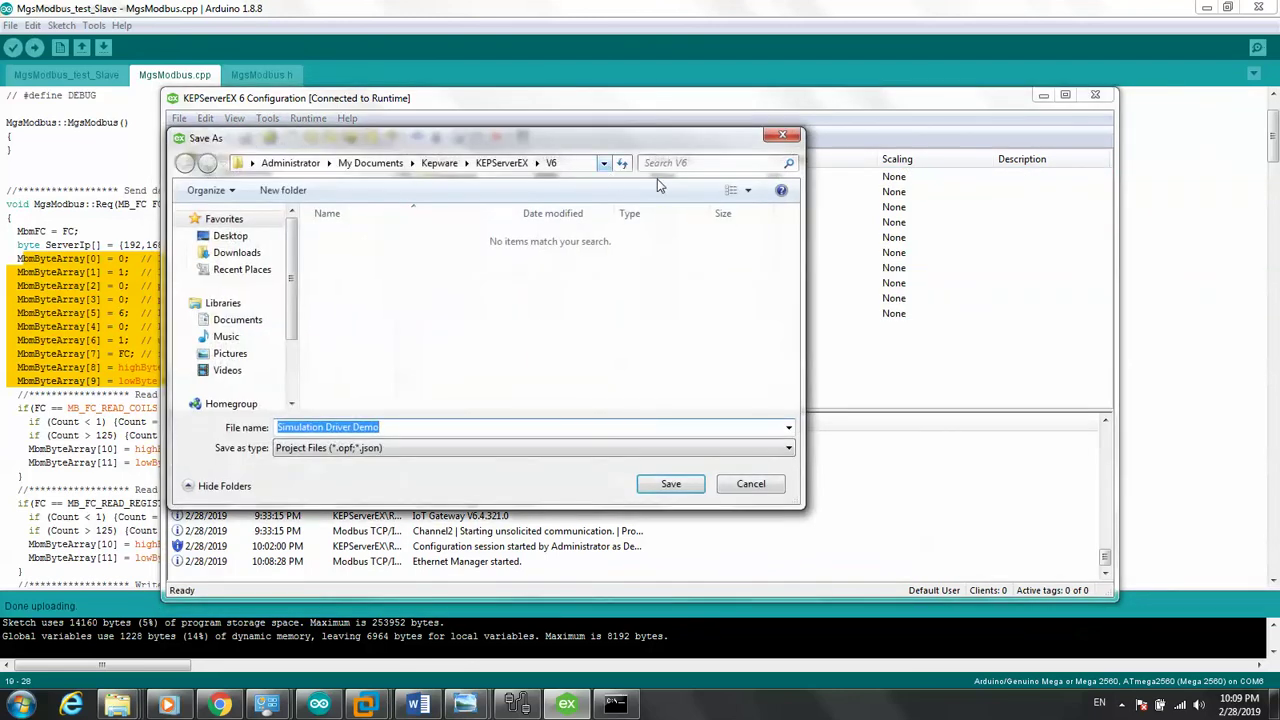
left_click(785, 137)
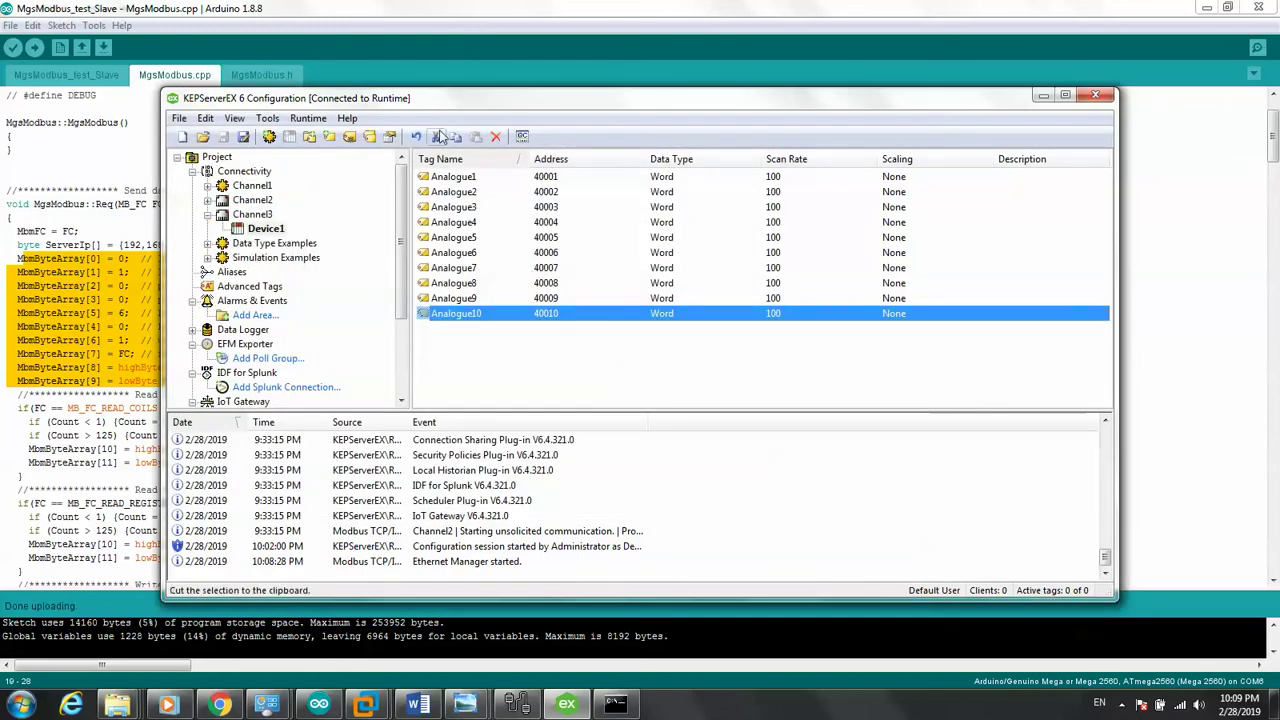
left_click(522, 137)
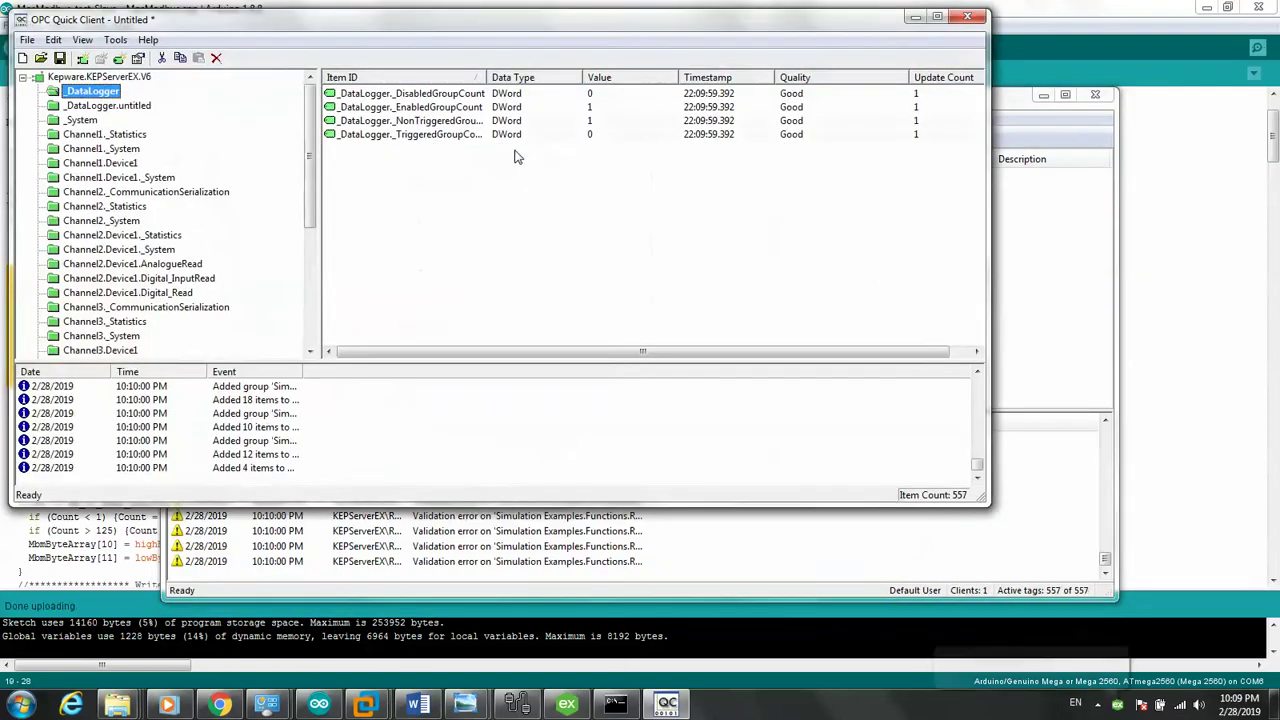
- Display the Channel3.Device1 tags in the OPC Quick Client to check the Analogue1 to Analogue10 values and quality
left_click_drag(304, 190, 296, 313)
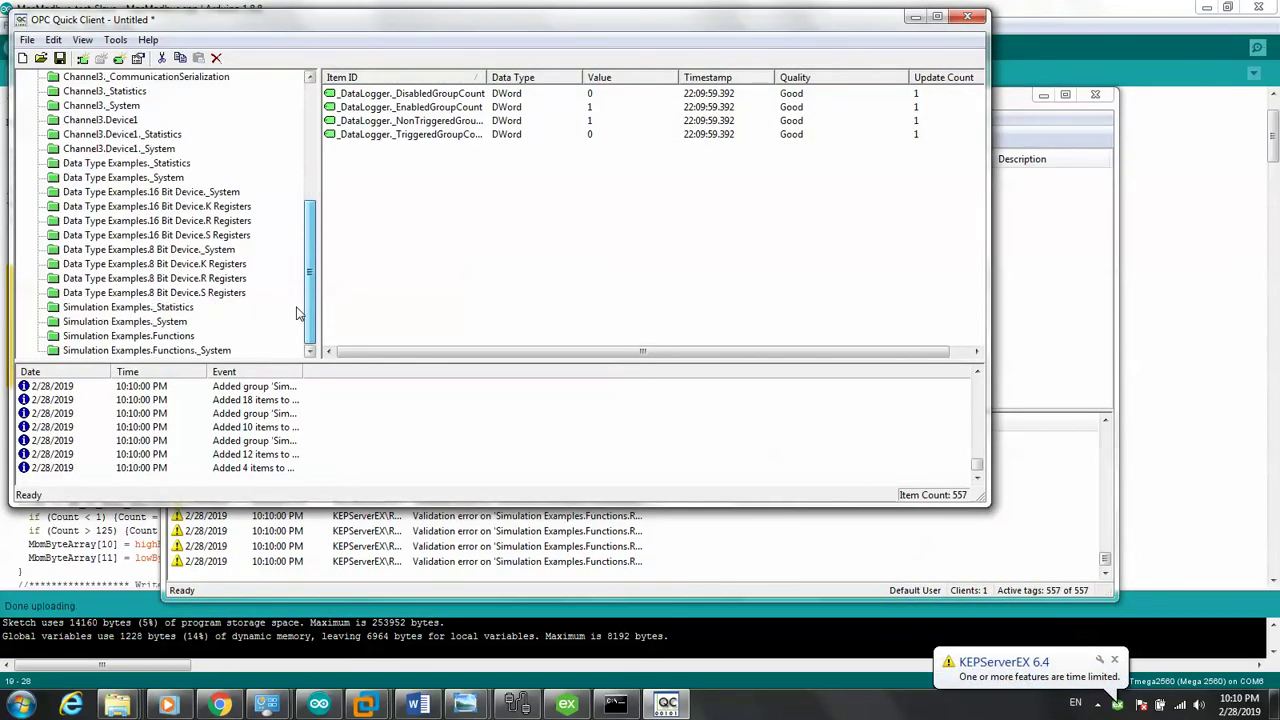
left_click(125, 121)
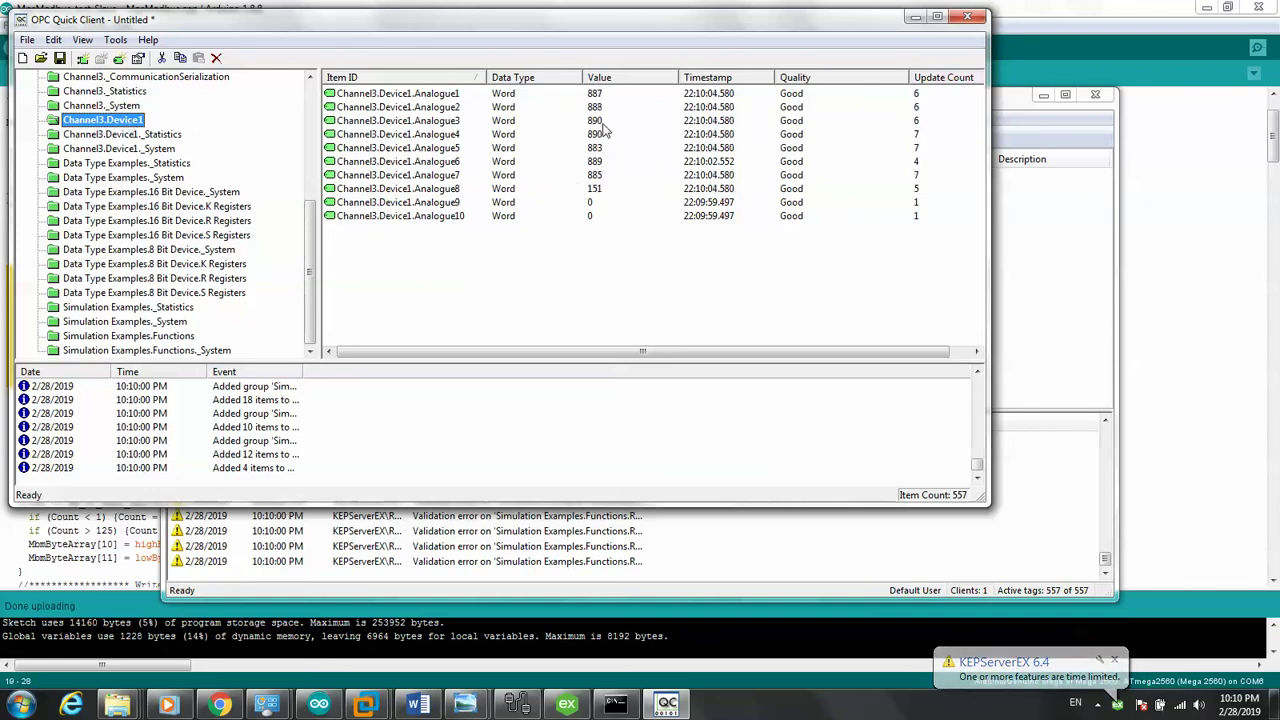
key("Tab")
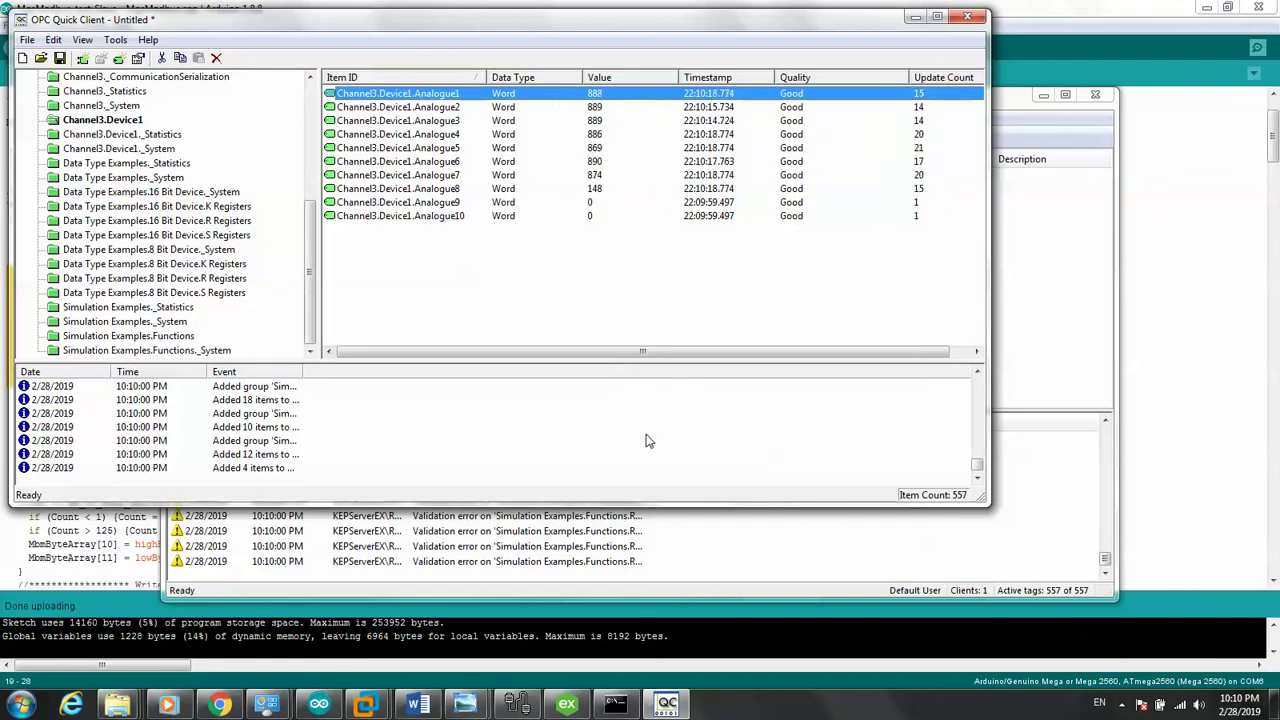
- Switch to the KEPServerEX Configuration window and reset its event log
left_click(677, 553)
right_click(686, 502)
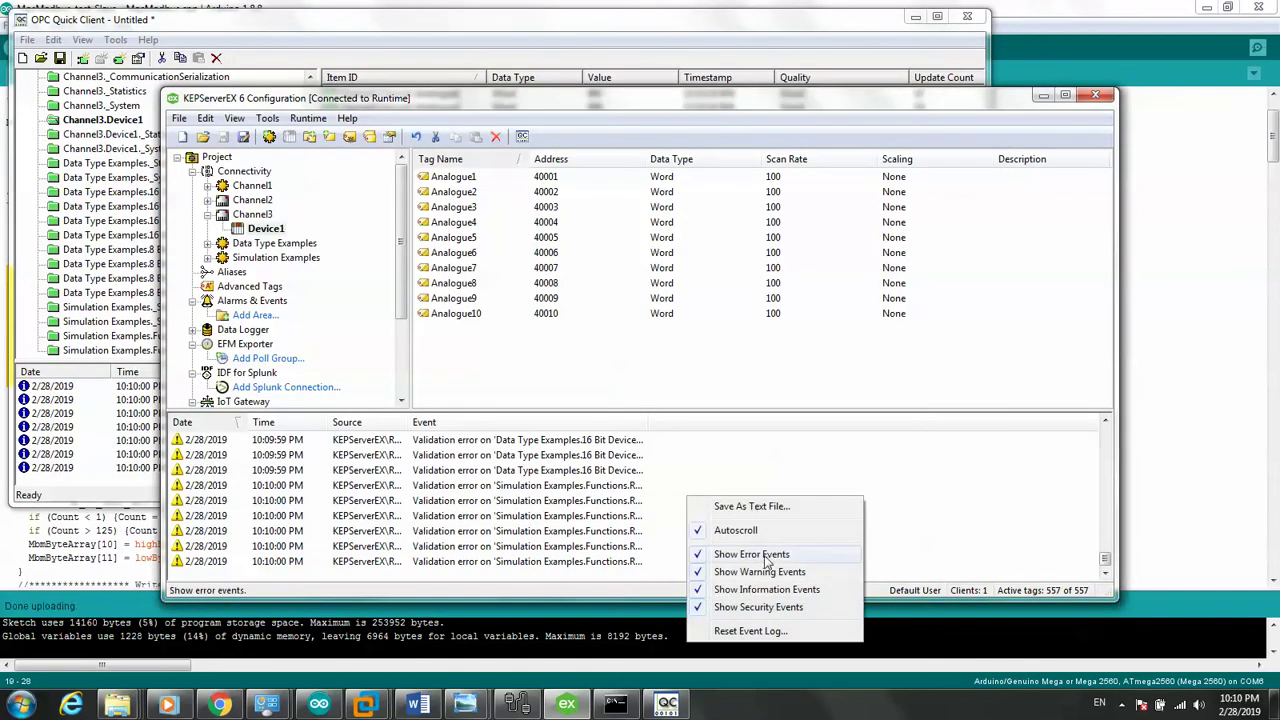
left_click(757, 625)
left_click(716, 409)
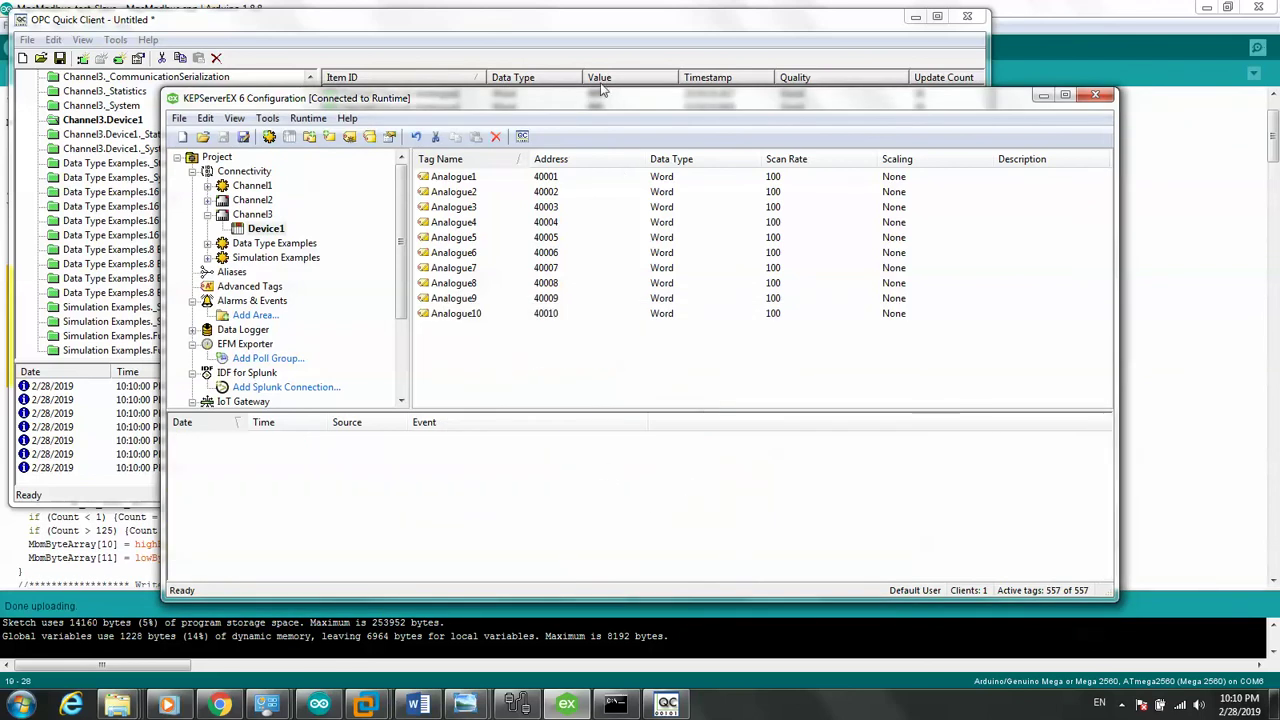
- Compare the Channel3.Device1 values in the OPC Quick Client with the registers in Modbus Poll, placing both windows in view
left_click(570, 38)
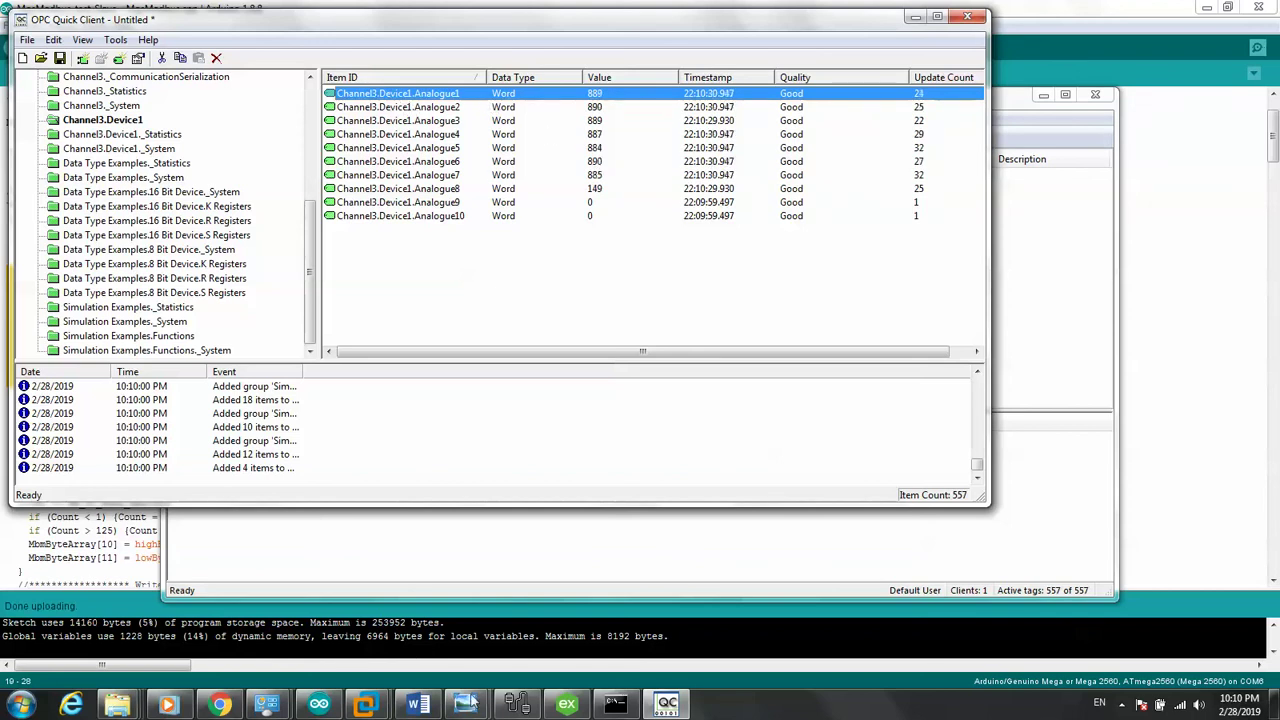
left_click(468, 703)
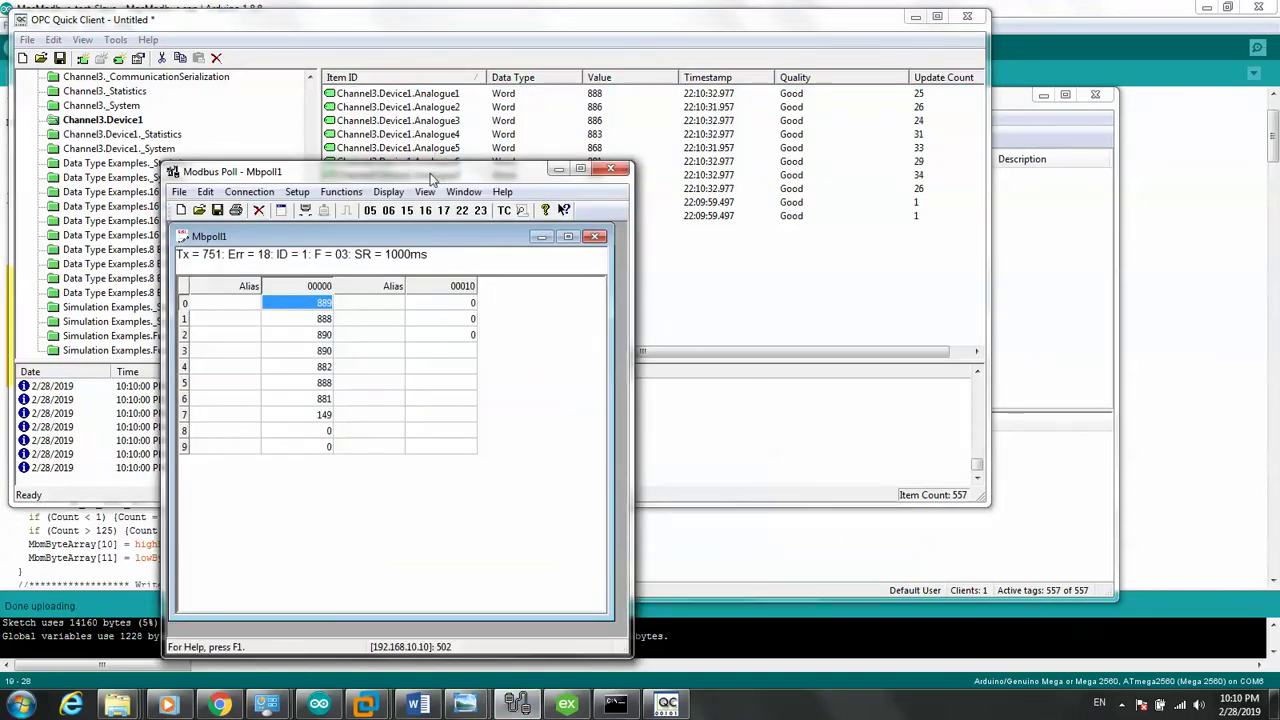
left_click_drag(432, 177, 945, 254)
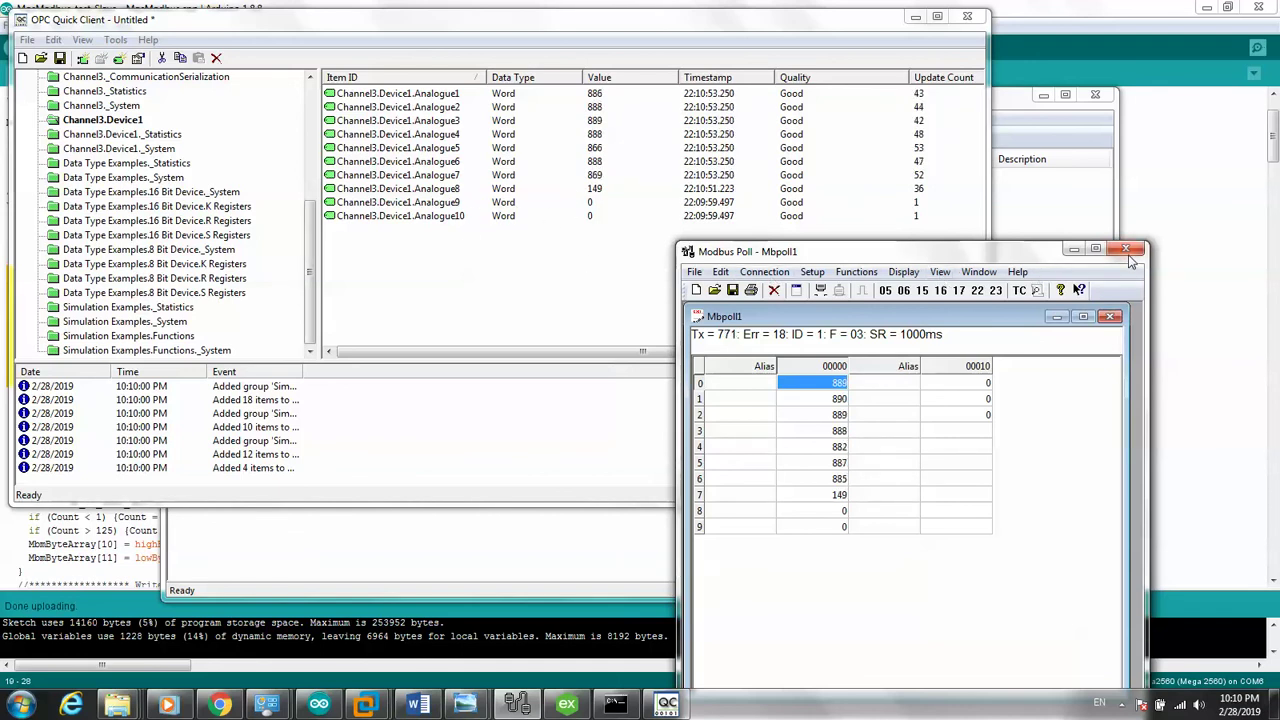
left_click(517, 222)
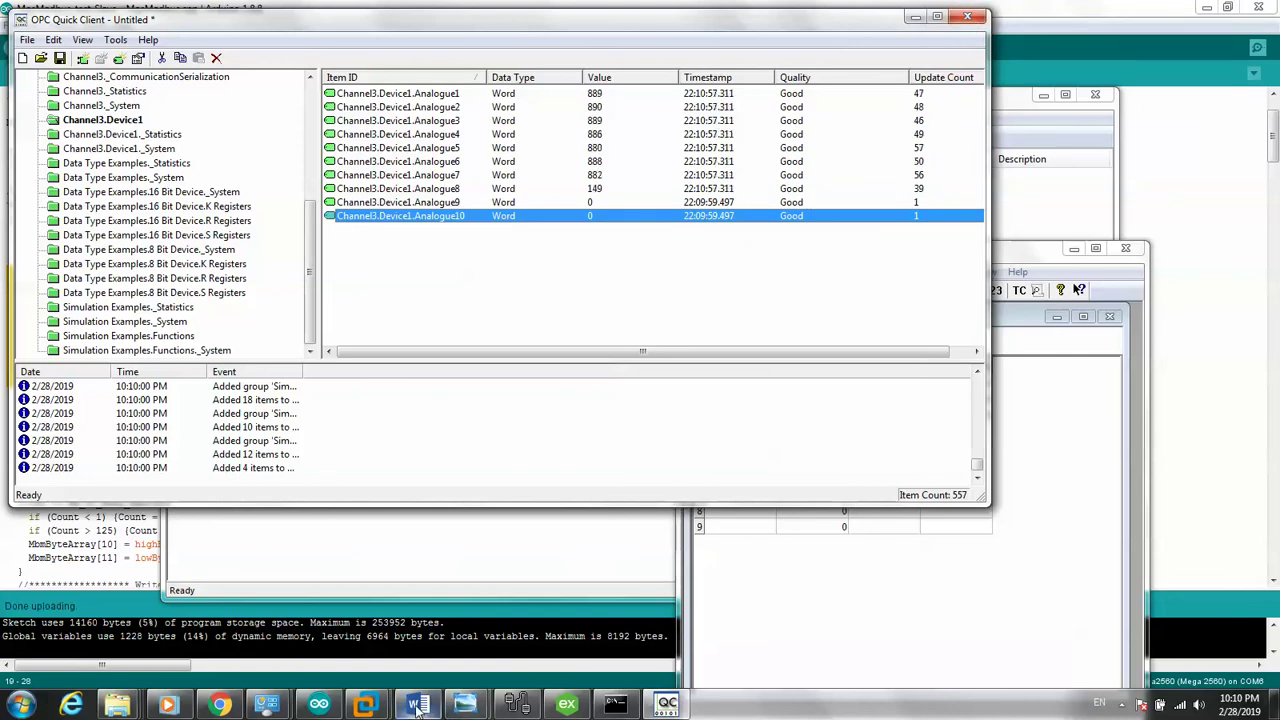
- Switch to the Word document and append DONE in red to item 3 about the kepware OPC Server
left_click(366, 705)
left_click(434, 622)
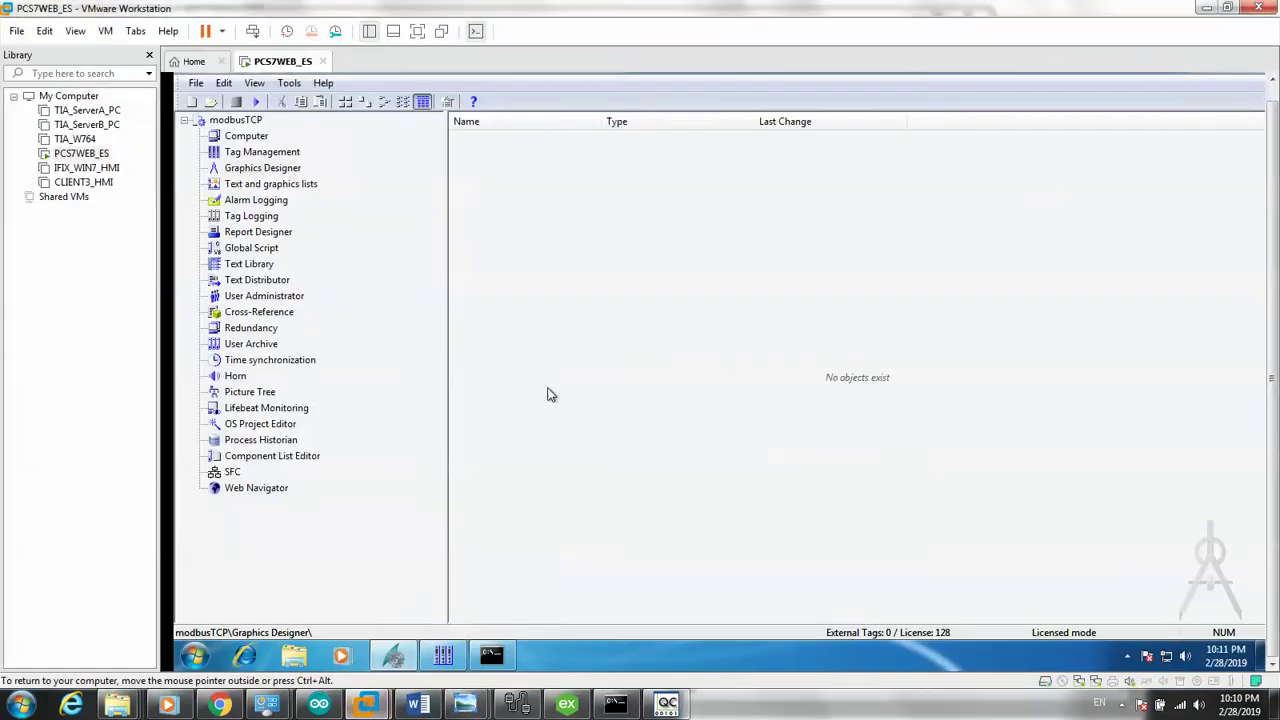
left_click(418, 704)
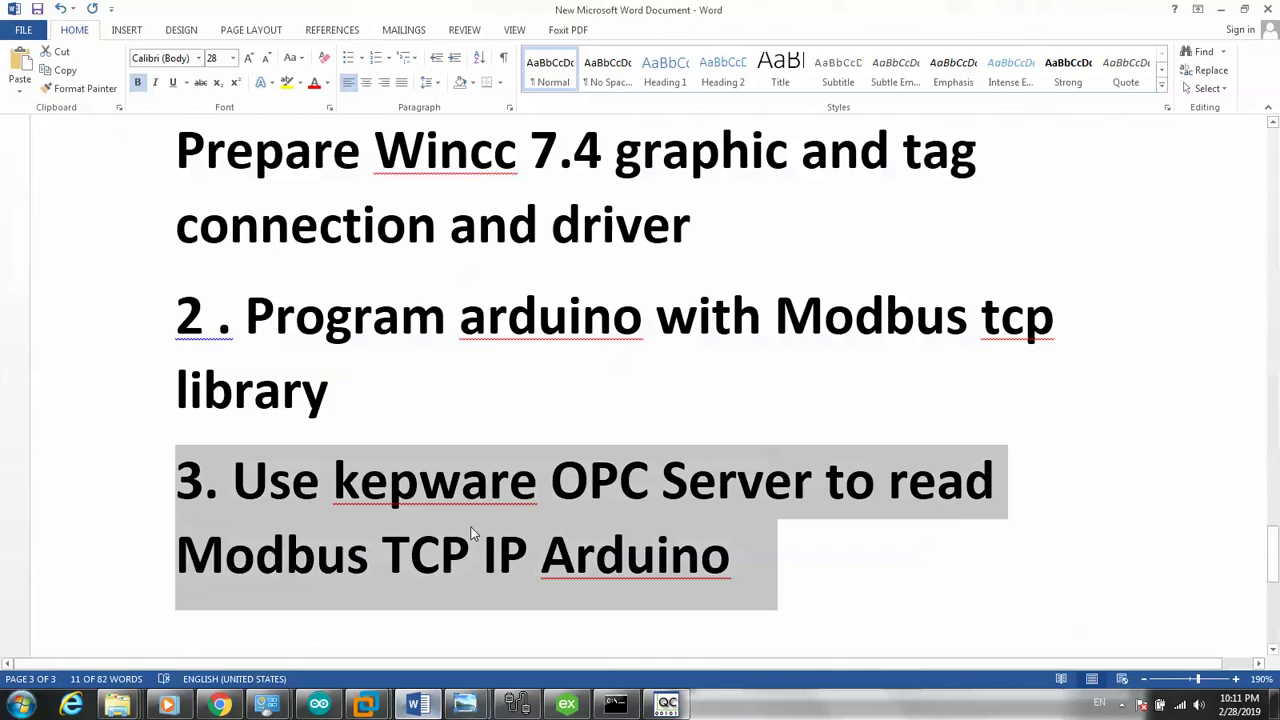
left_click(408, 570)
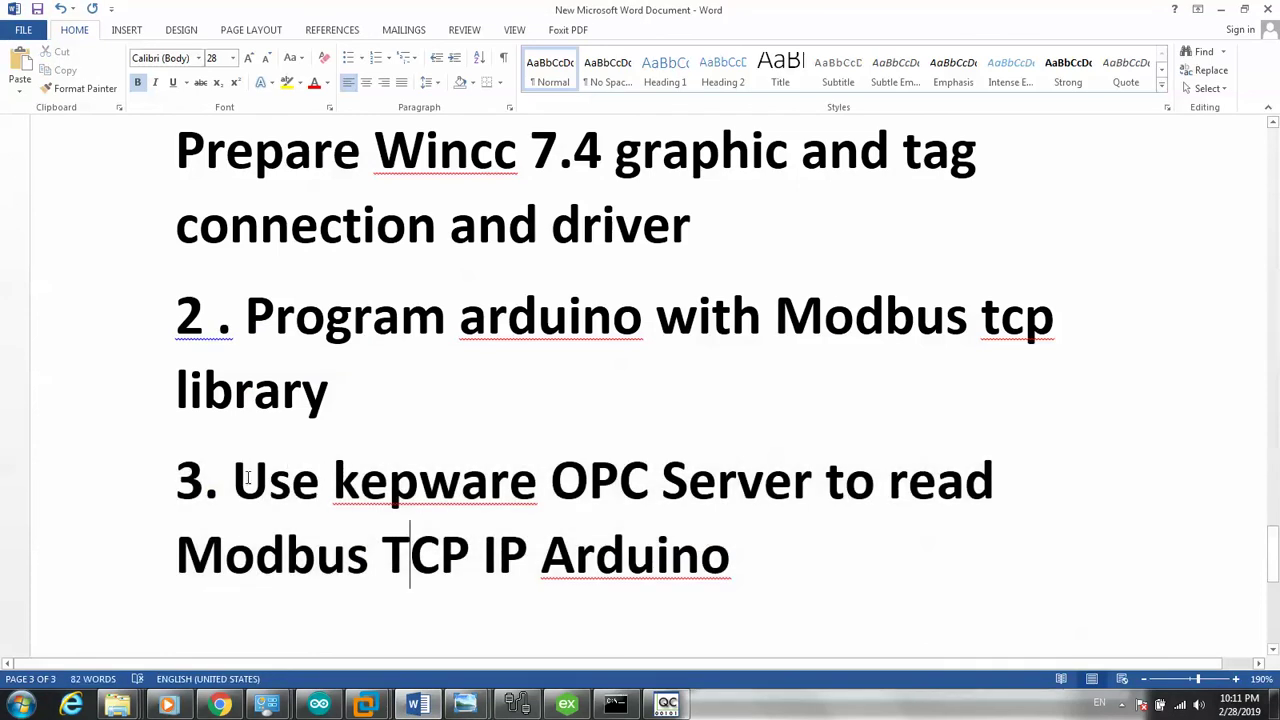
left_click_drag(236, 480, 734, 536)
left_click(740, 540)
type("DONE")
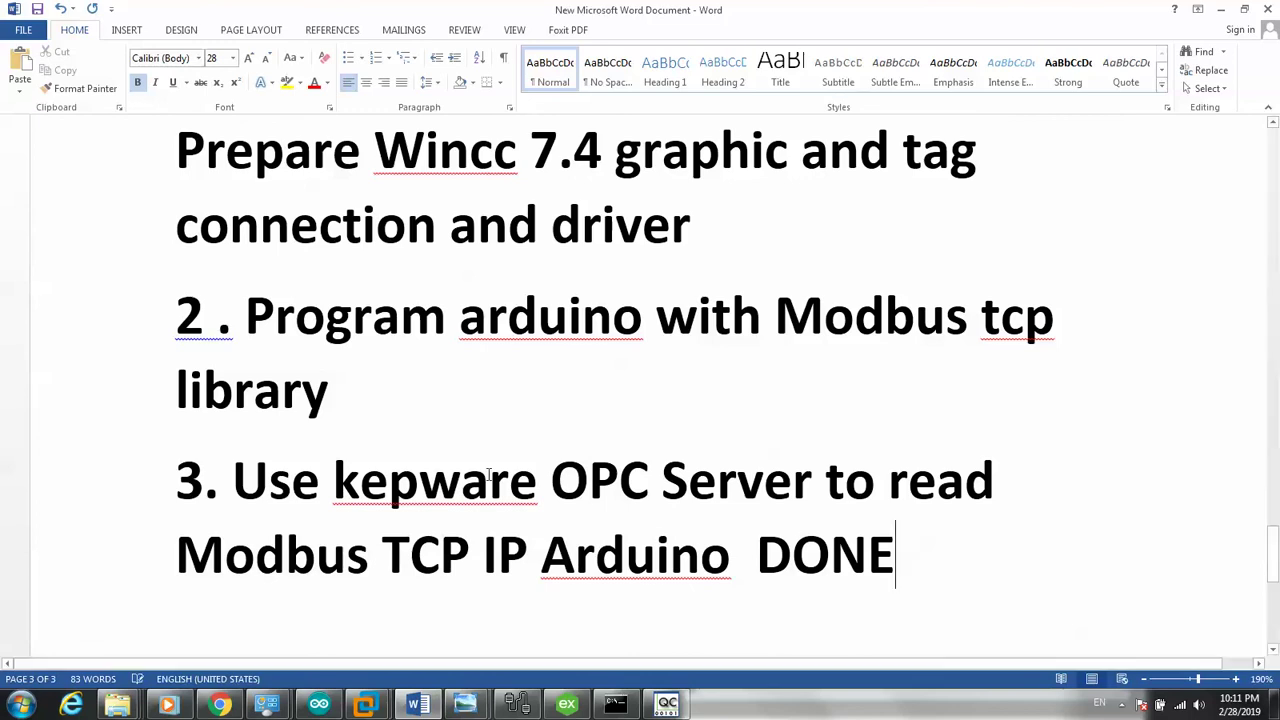
left_click_drag(757, 560, 895, 560)
left_click(314, 82)
- Add the line "4. Use WinCC V7.4 Read Arduino through Modbus TCP IP" below item 3
scroll(320, 335, "down", 4)
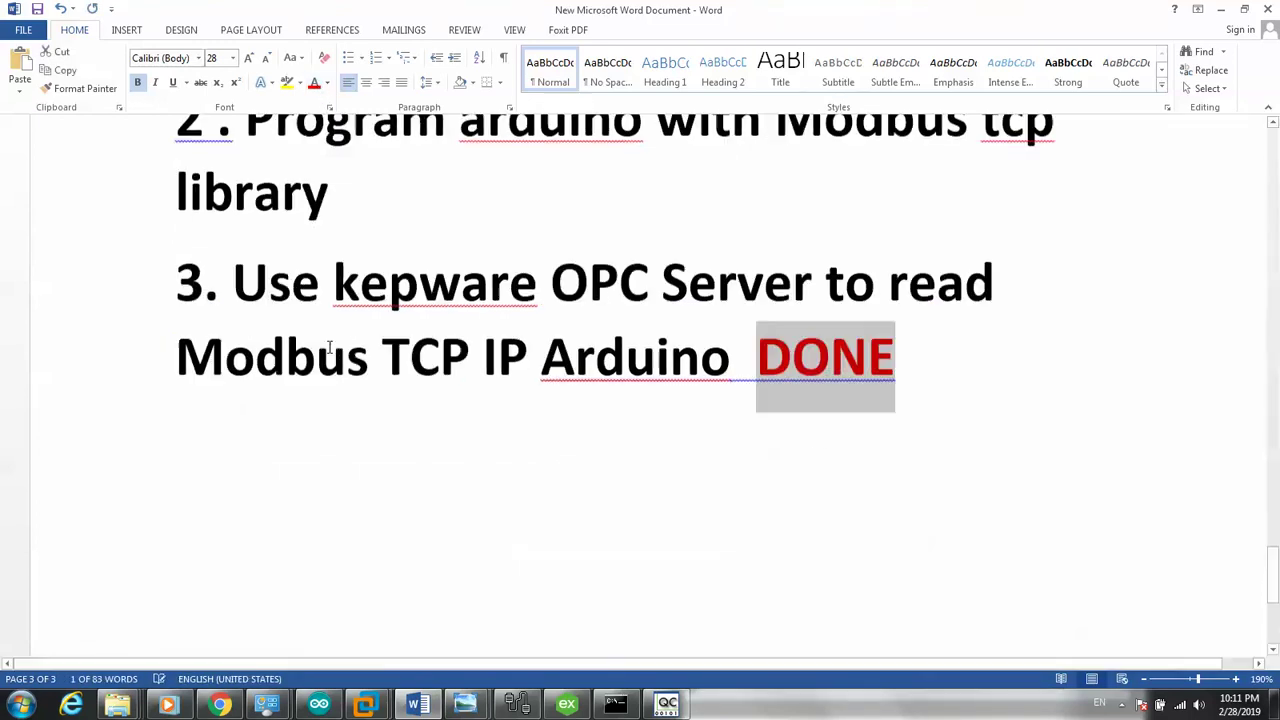
scroll(319, 333, "up", 2)
scroll(319, 333, "up", 1)
left_click(273, 406)
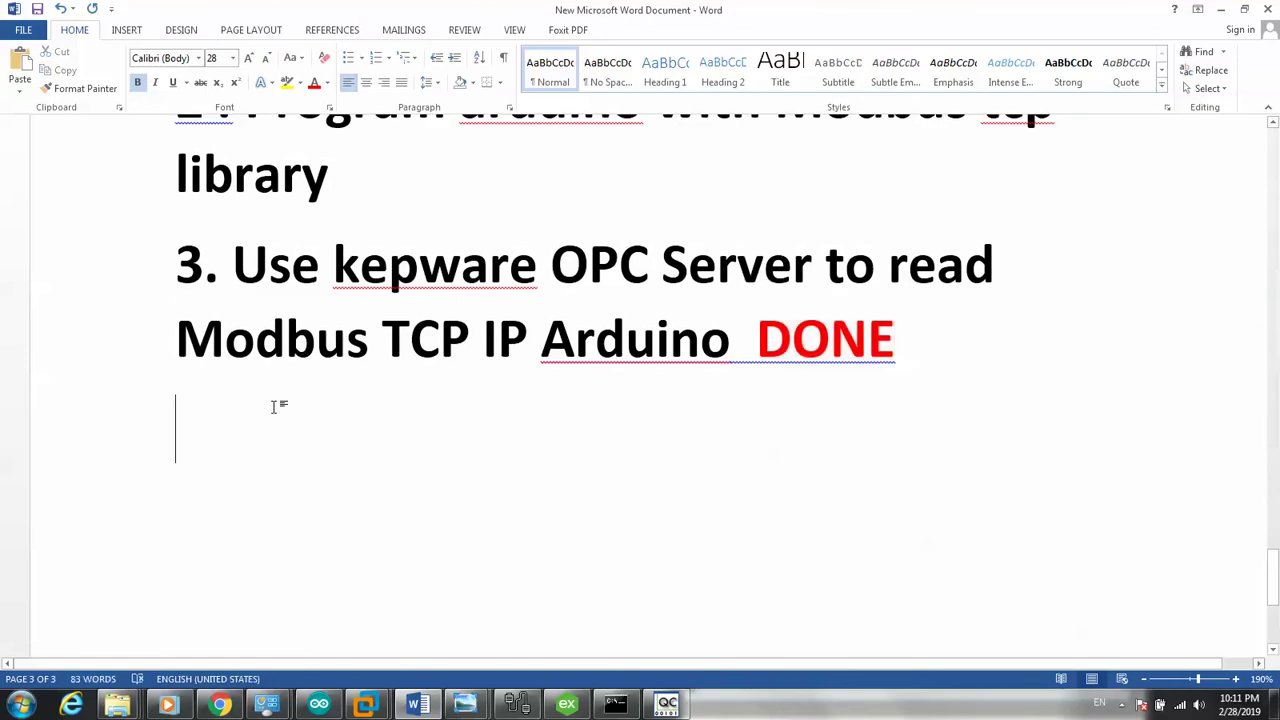
type("4. ")
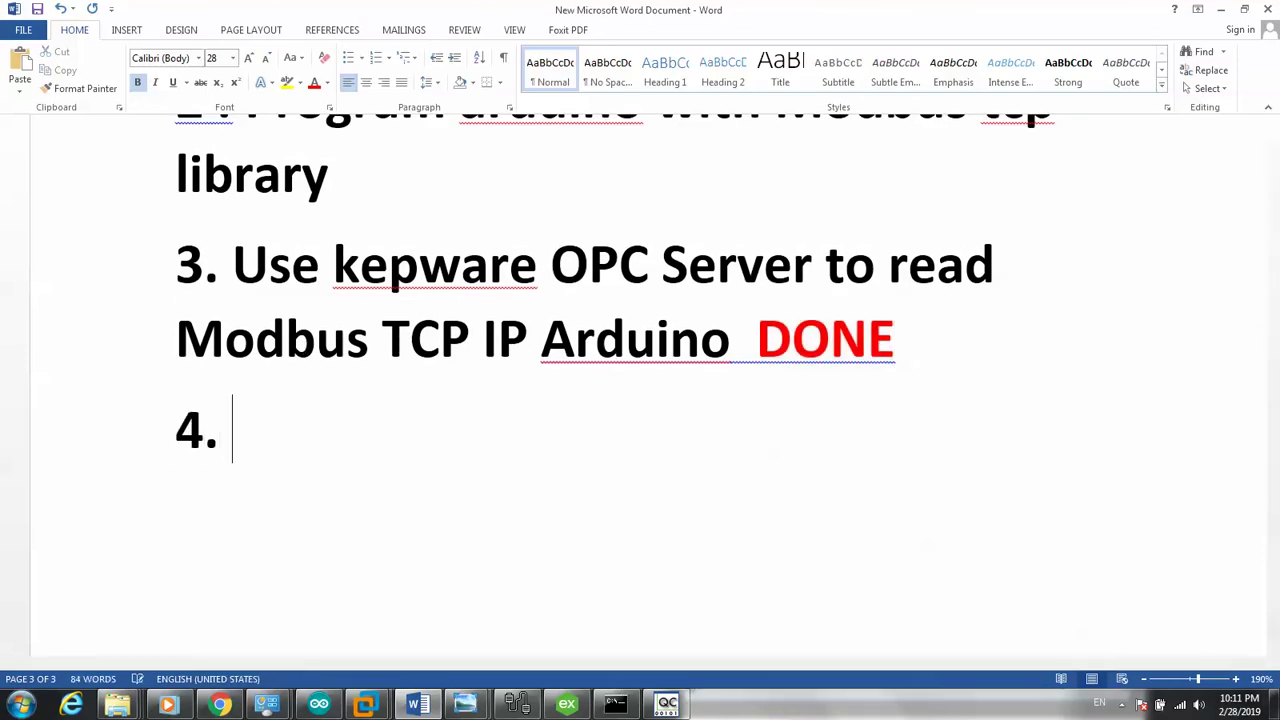
type("Use Wi")
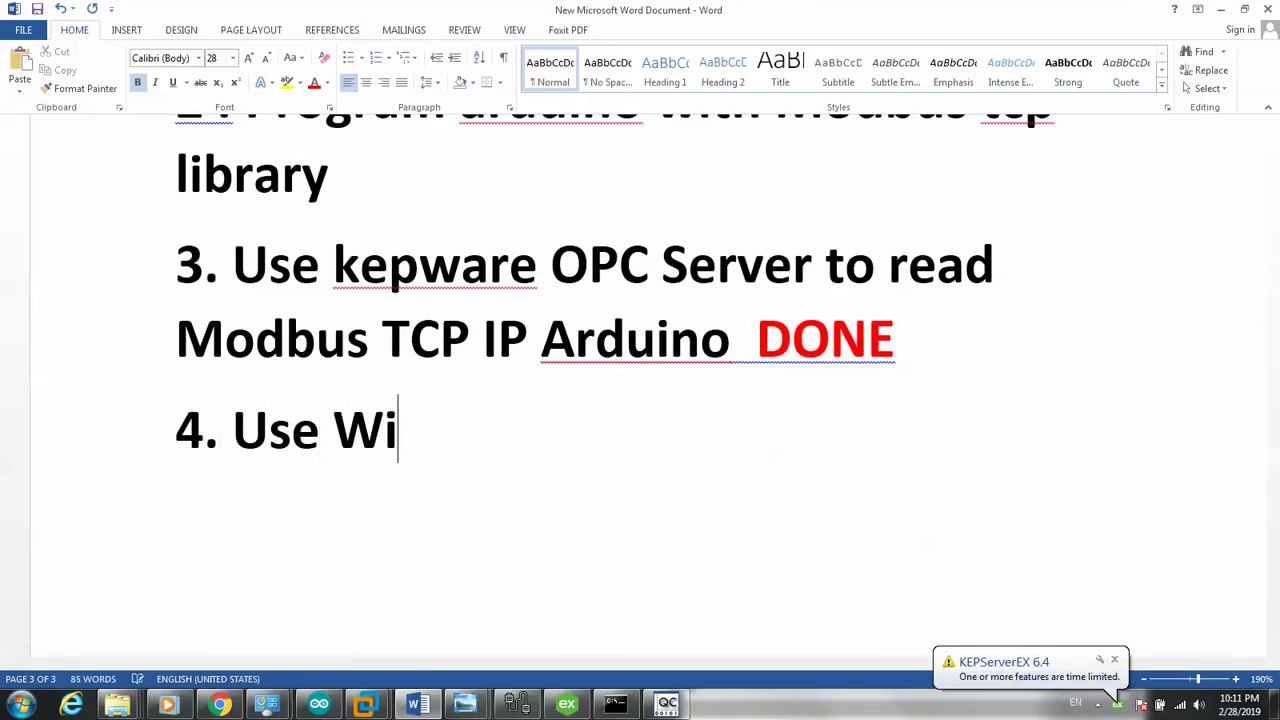
type("nCC V7")
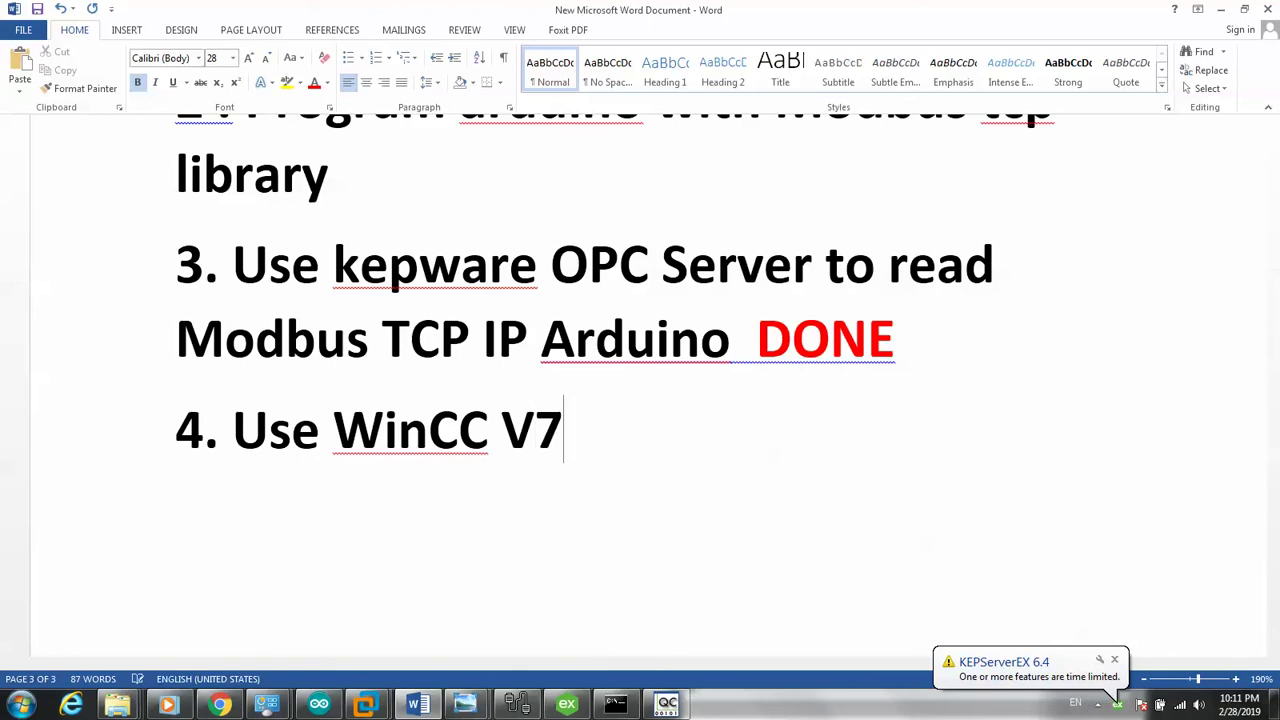
type(".4")
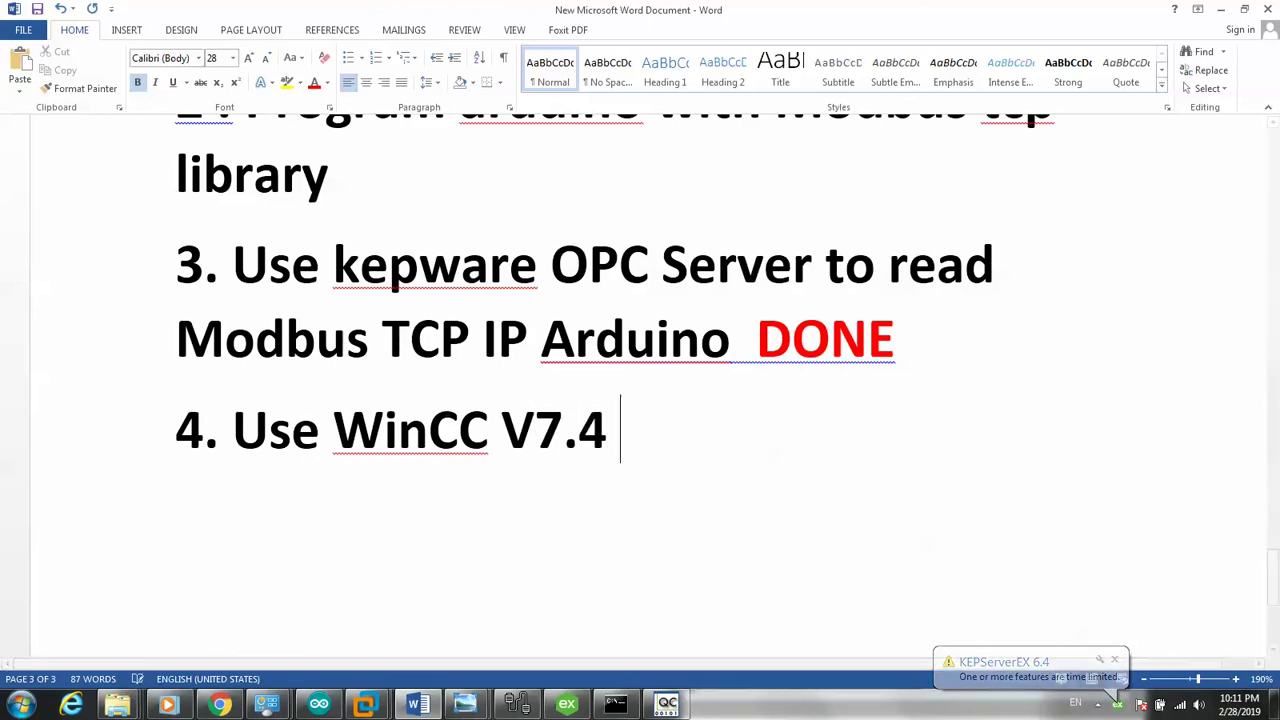
type(" Read A")
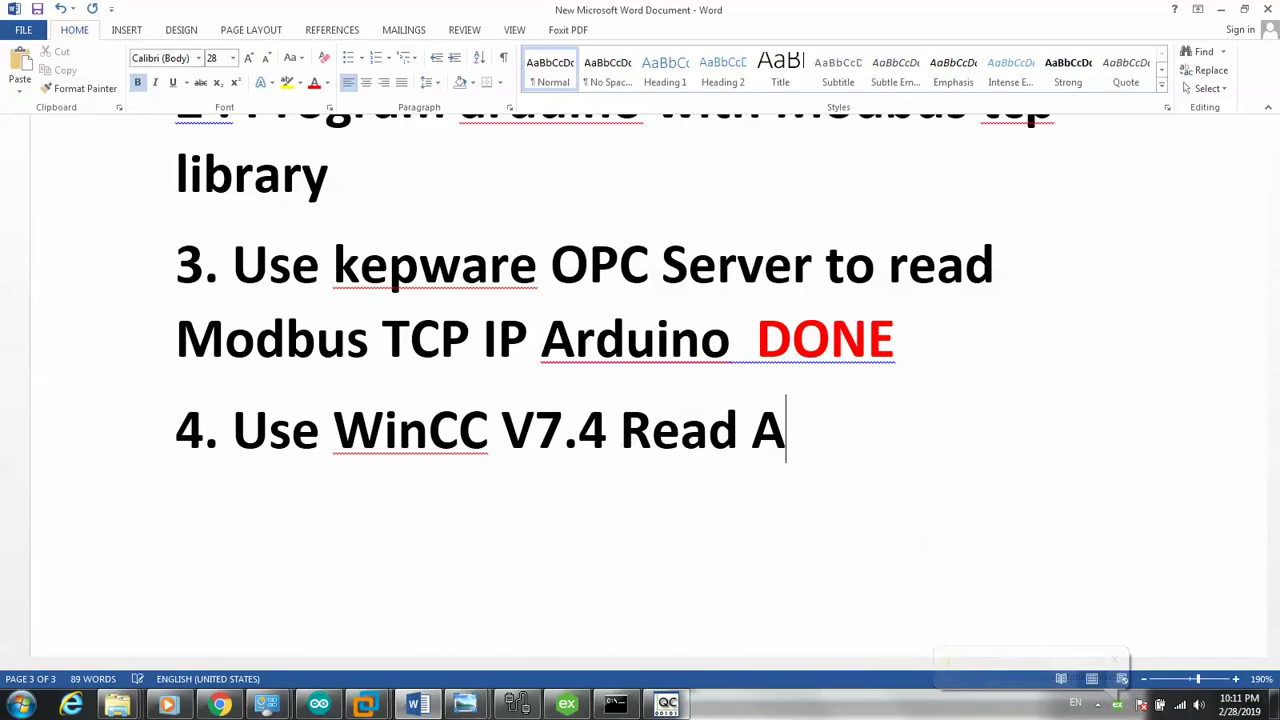
type("rduin")
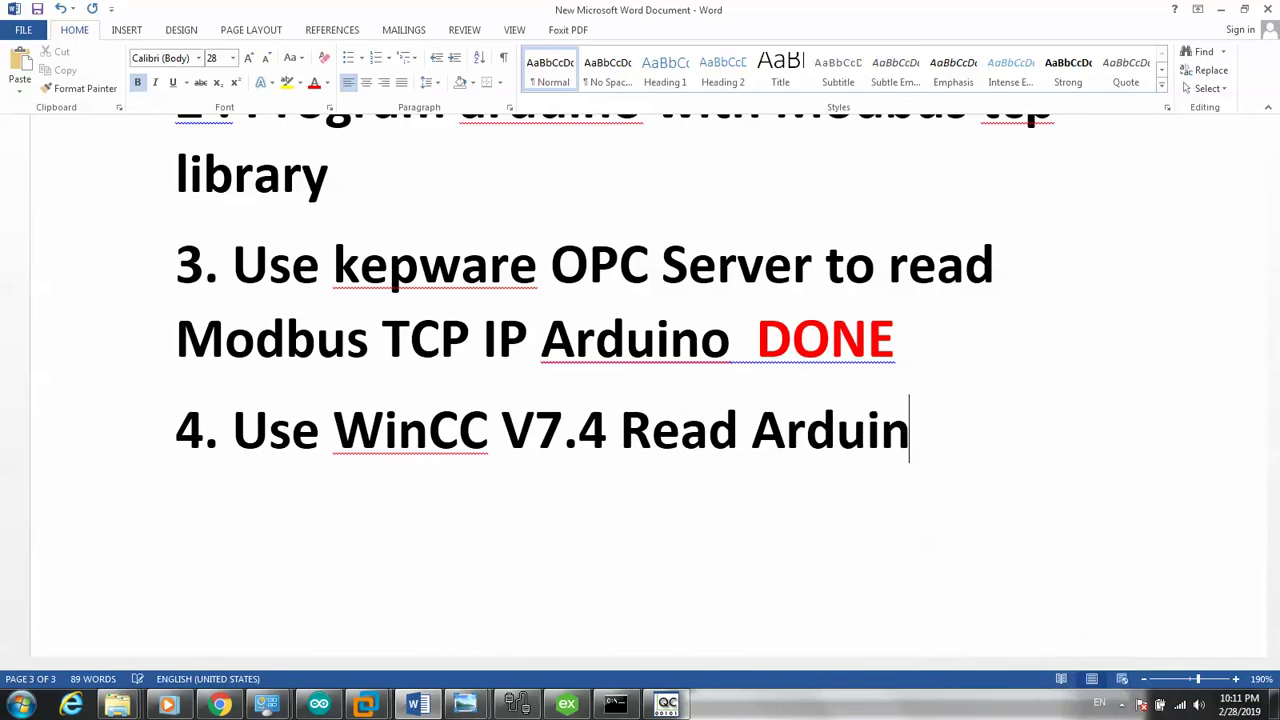
type("o throught")
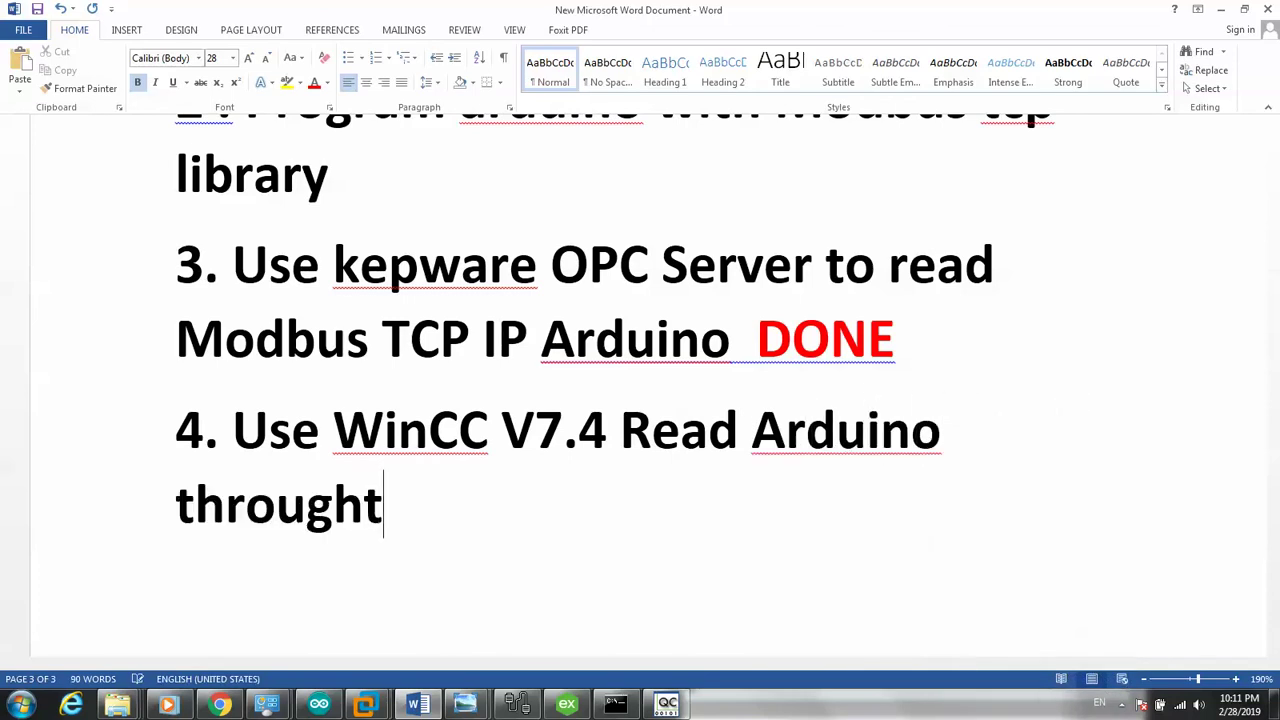
key("BackSpace")
type("Modb")
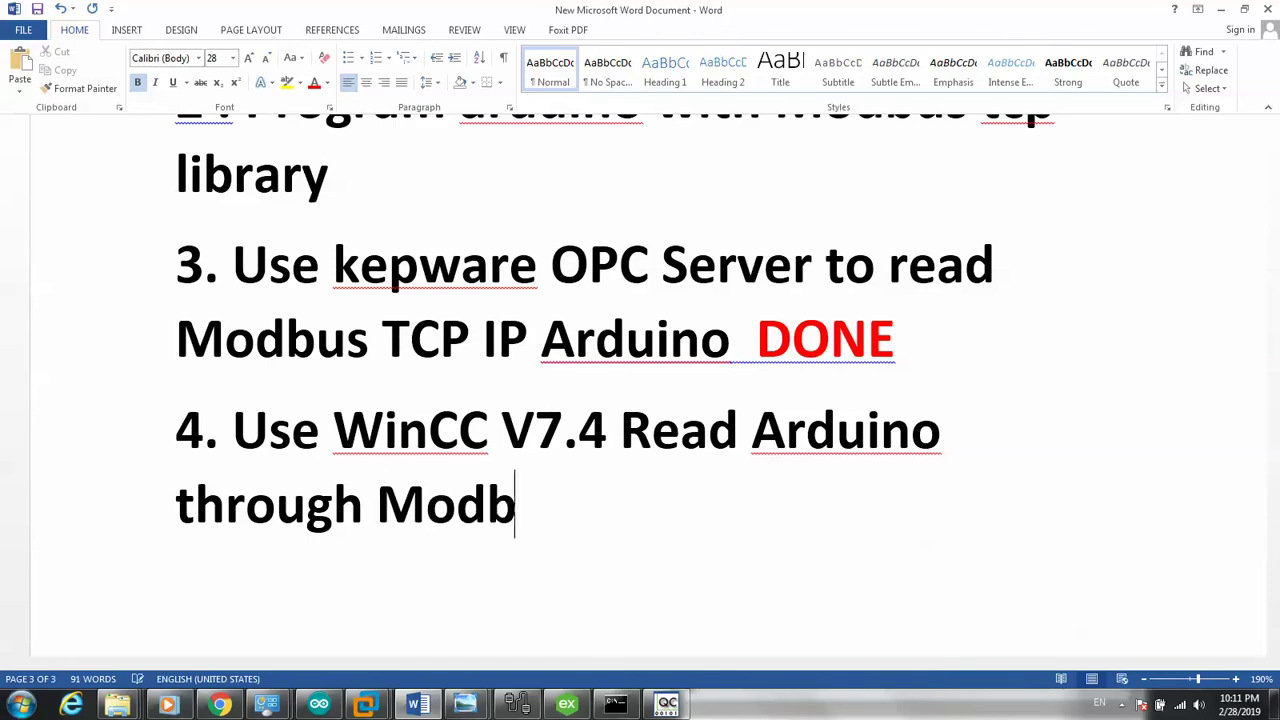
type("us TCP")
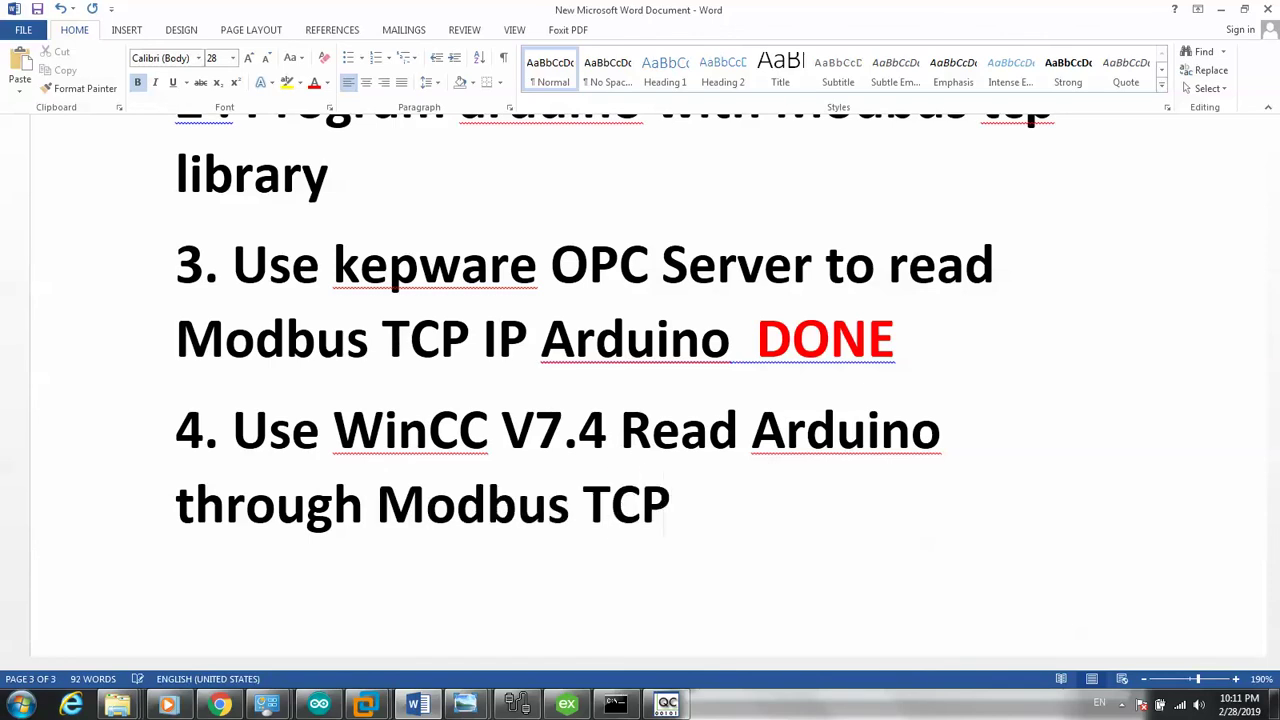
type(" IP")
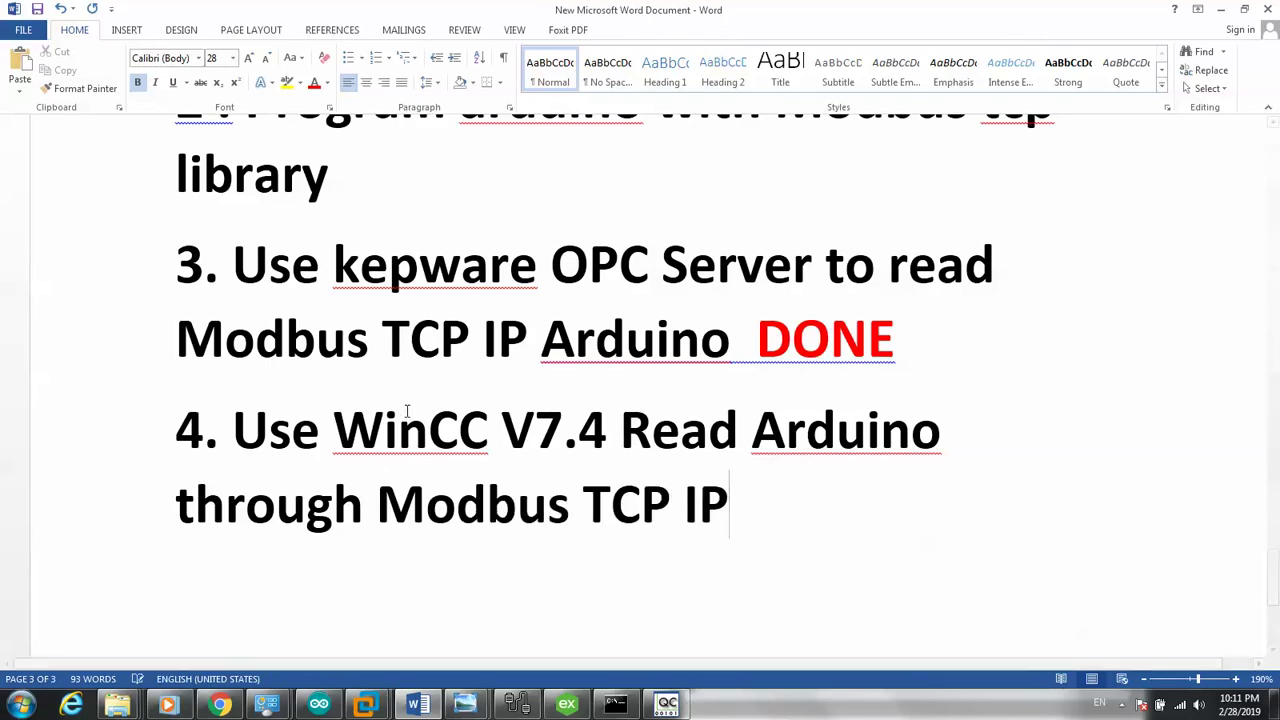
left_click(482, 416)
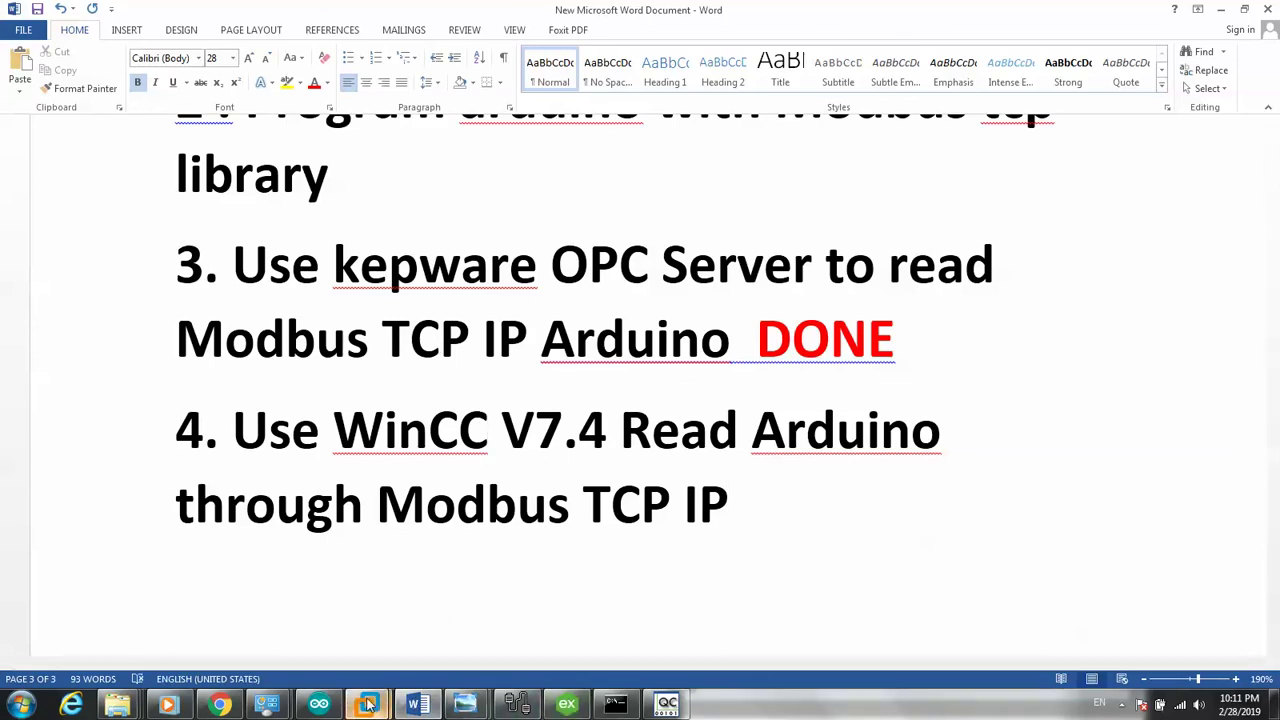
- Switch to the PCS7WEB_ES virtual machine, ping 192.168.10.10 twice from its command prompt, and close the prompt
mouse_move(366, 705)
left_click(455, 595)
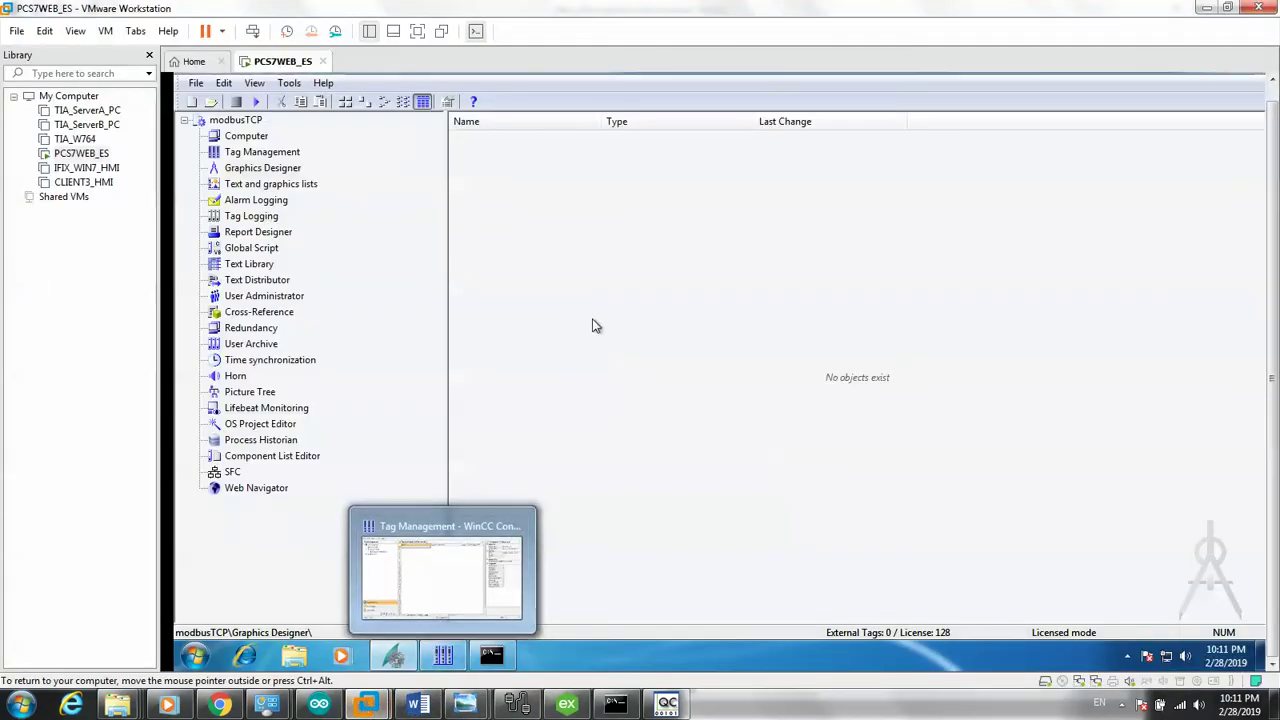
left_click(492, 655)
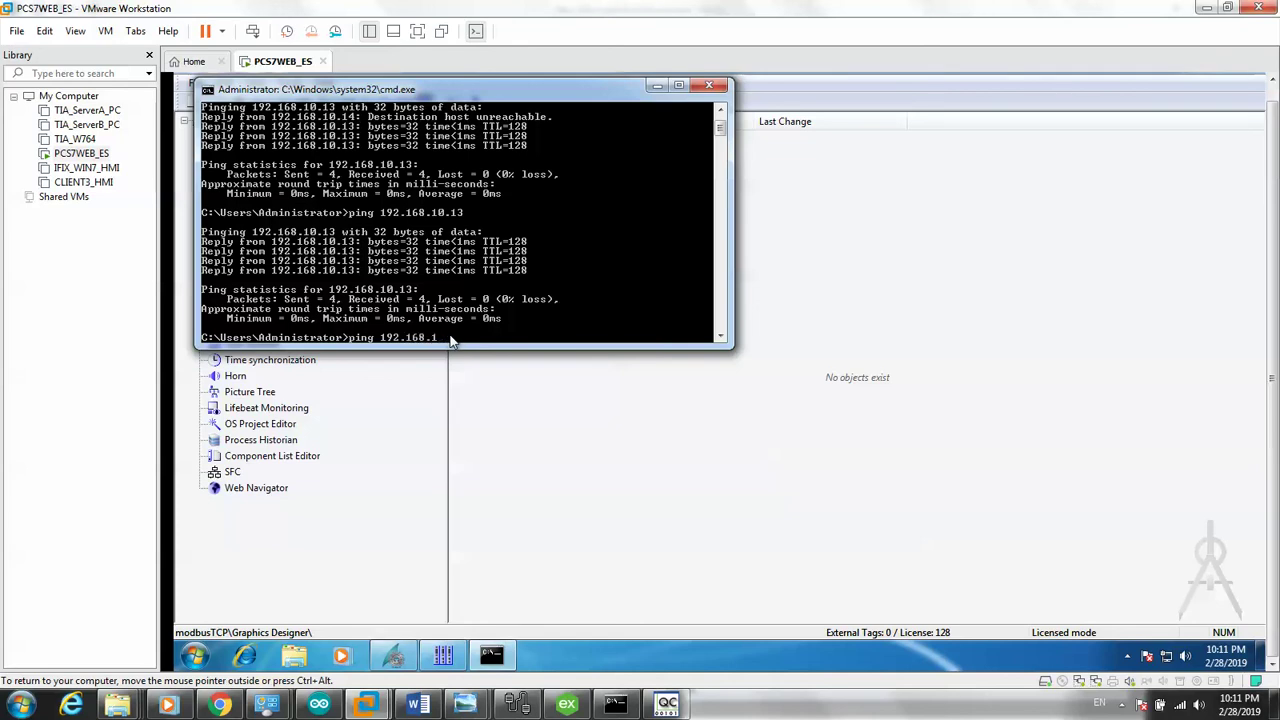
type("0.")
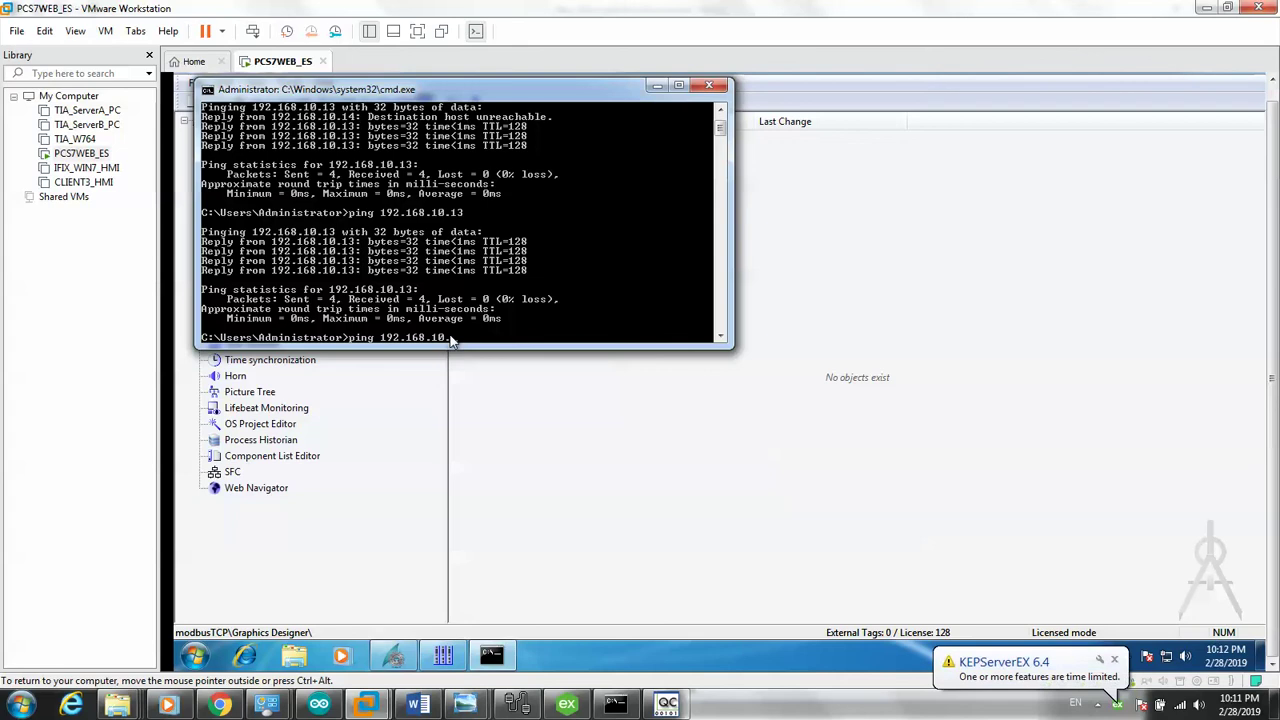
type("10")
key("Return")
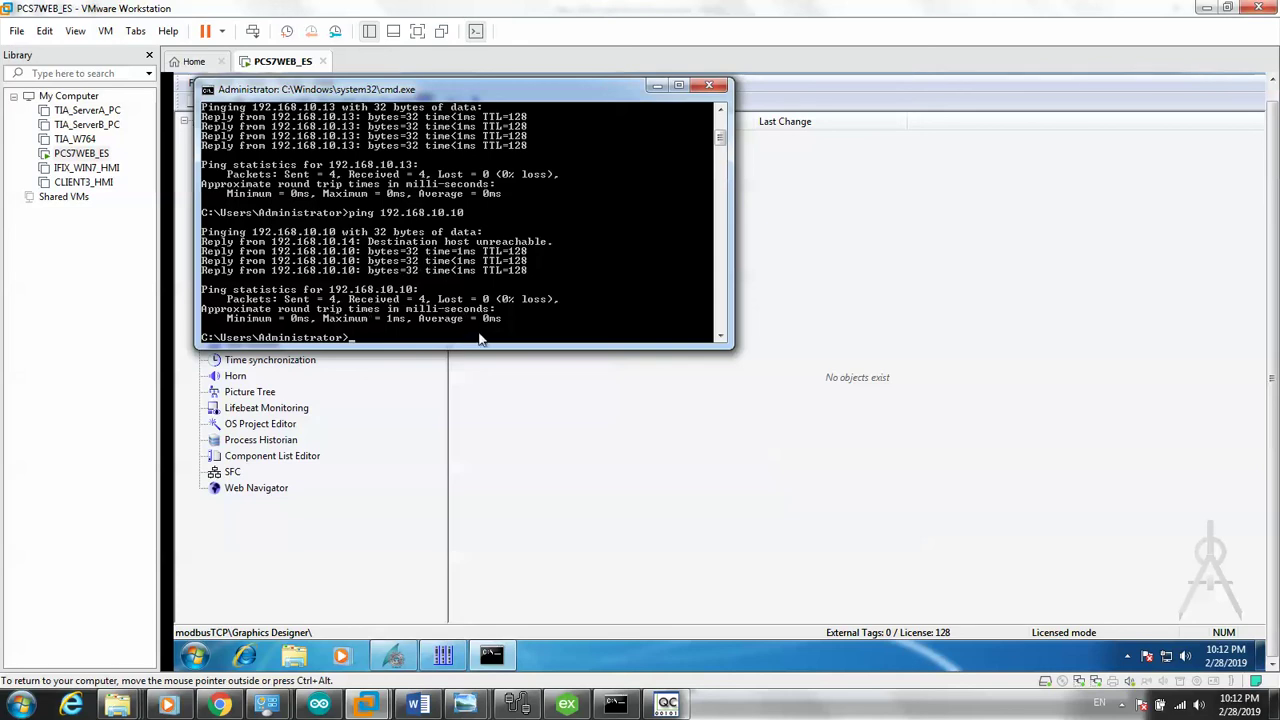
type("ing 192.168.10.10")
key("Return")
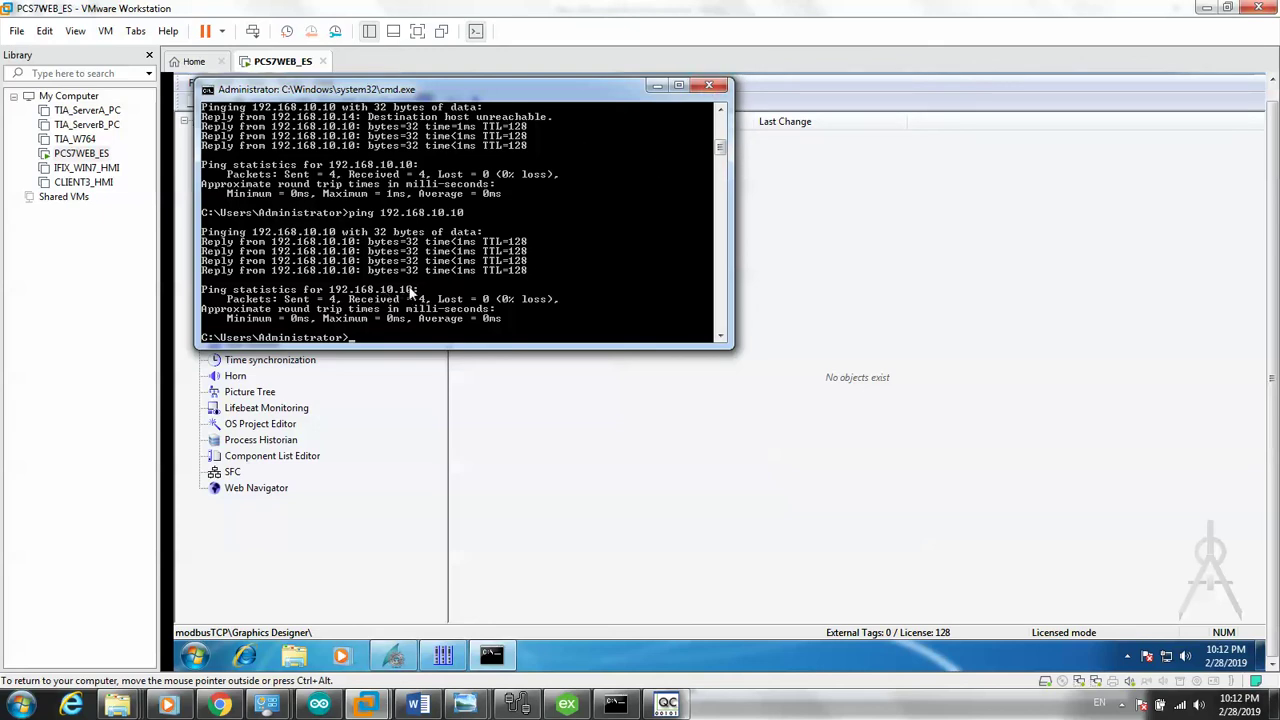
left_click(708, 85)
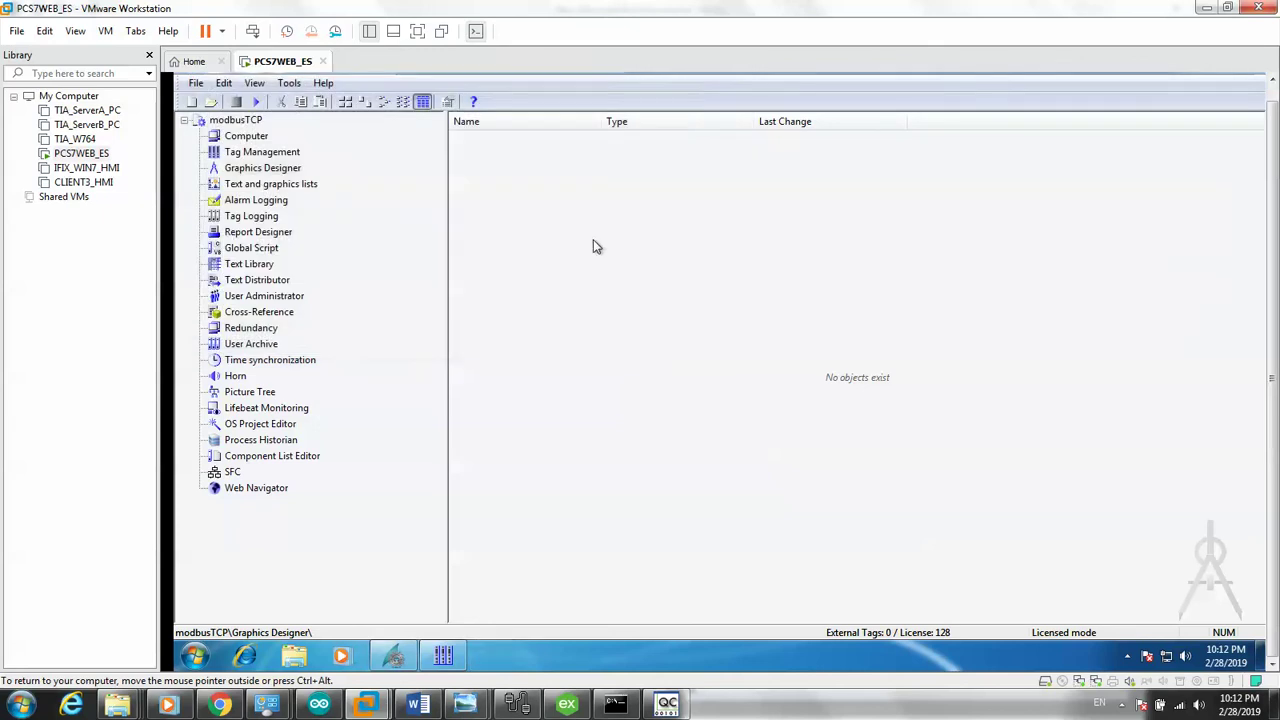
- Open Tag Management for the modbusTCP project in WinCC Explorer
left_click(283, 150)
left_click(235, 120)
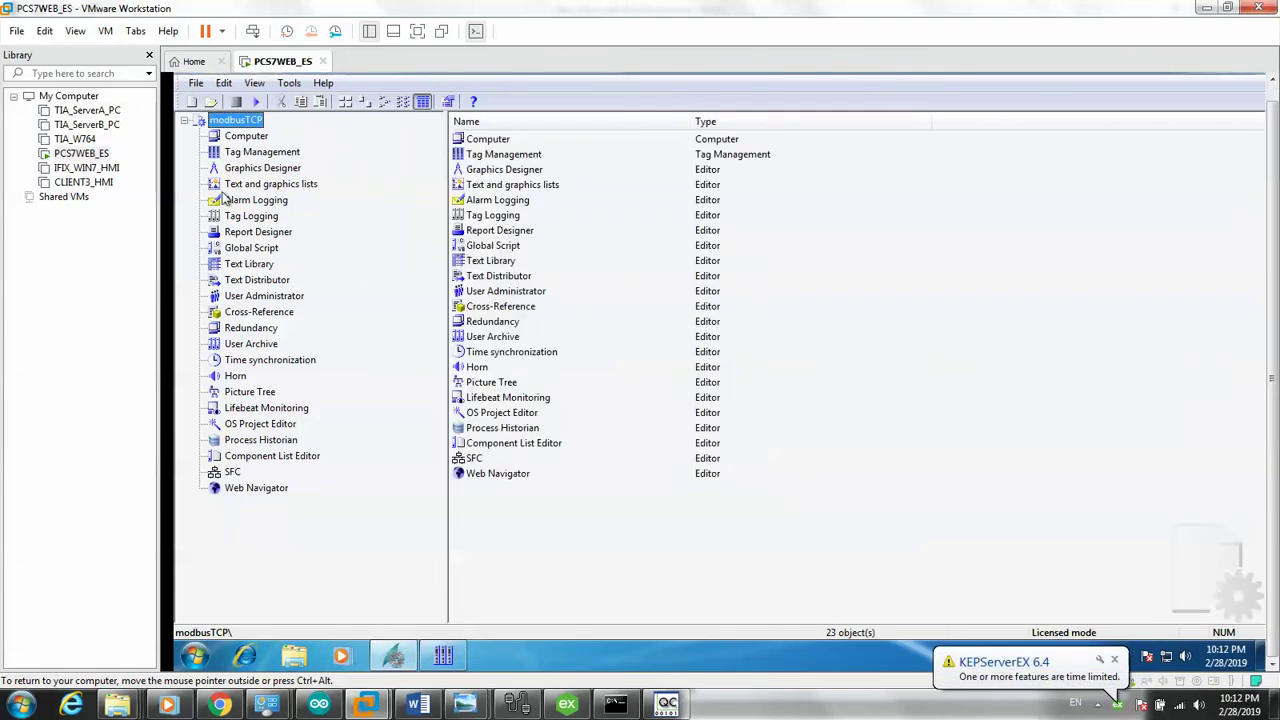
left_click(275, 155)
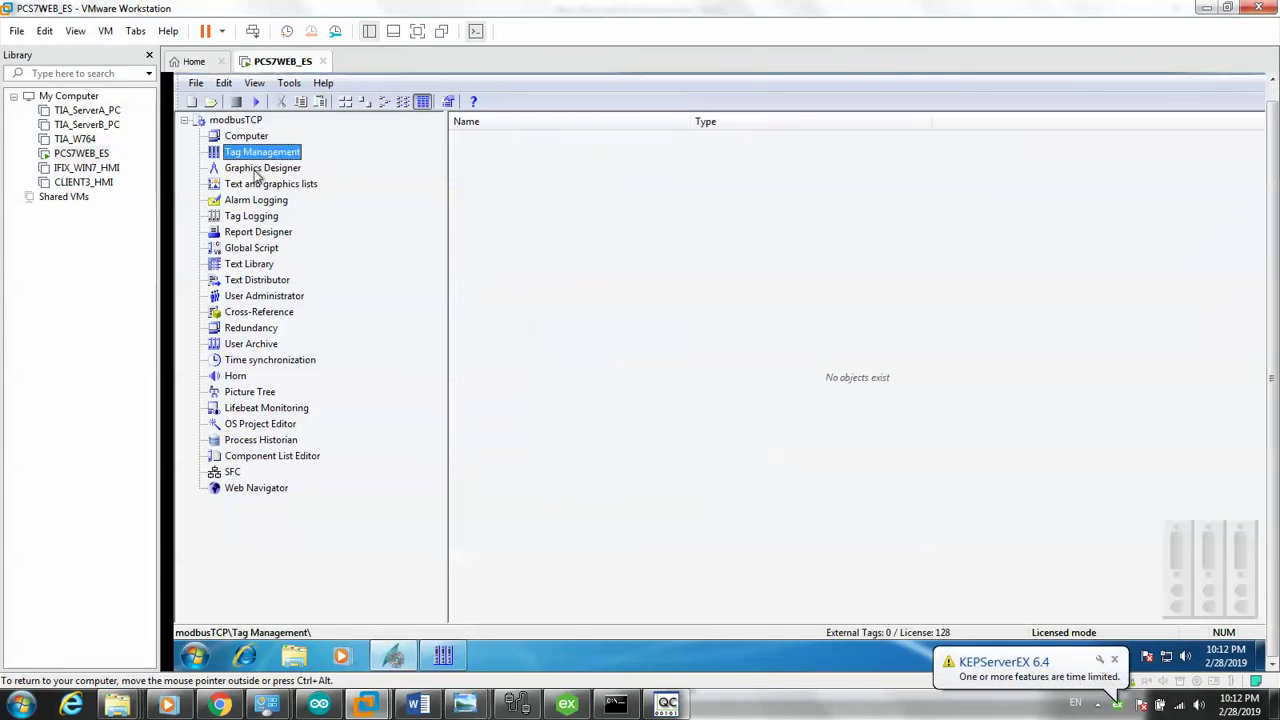
left_click(258, 169)
double_click(255, 152)
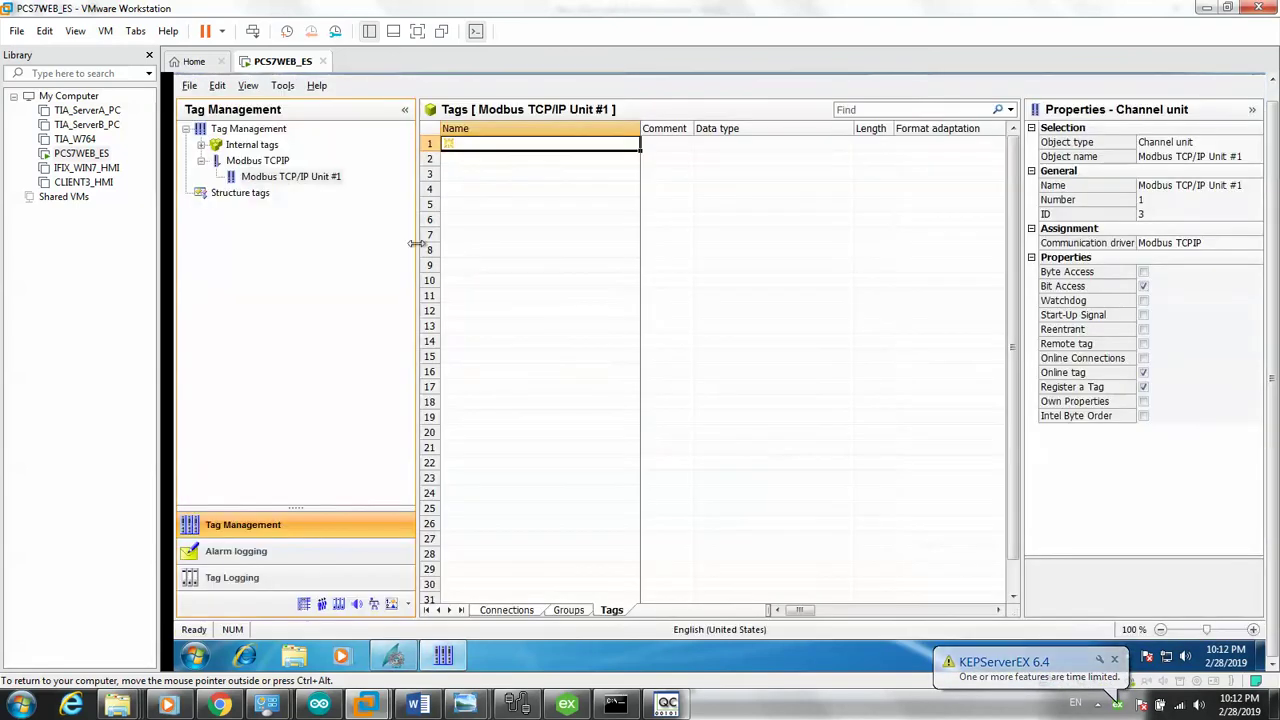
- Create a new connection named GROUP1 under Modbus TCP/IP Unit #1
right_click(270, 178)
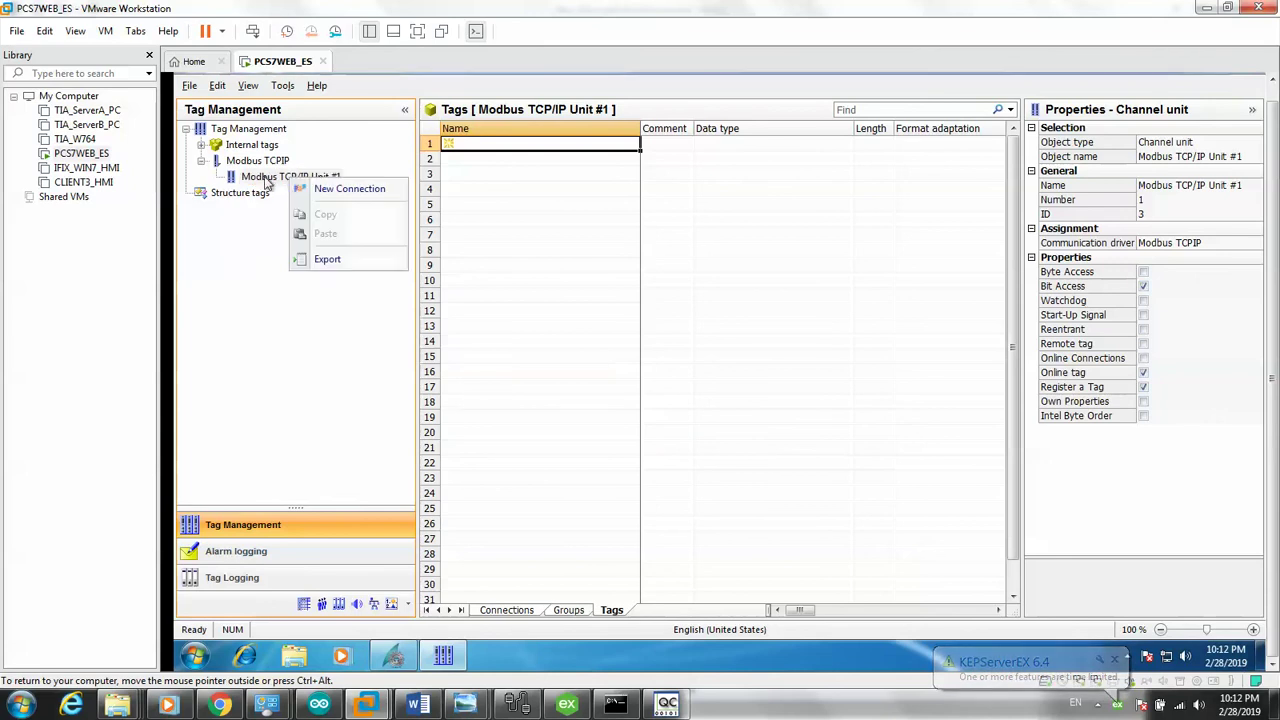
left_click(268, 180)
right_click(248, 178)
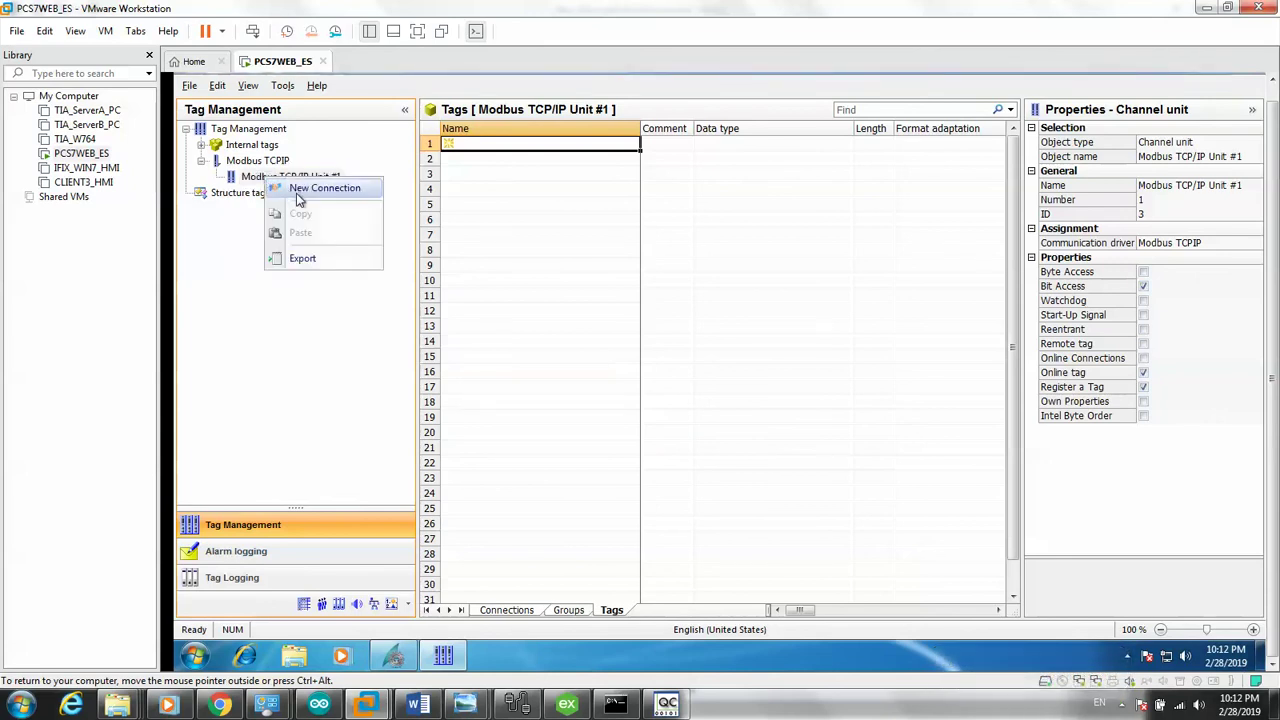
left_click(307, 190)
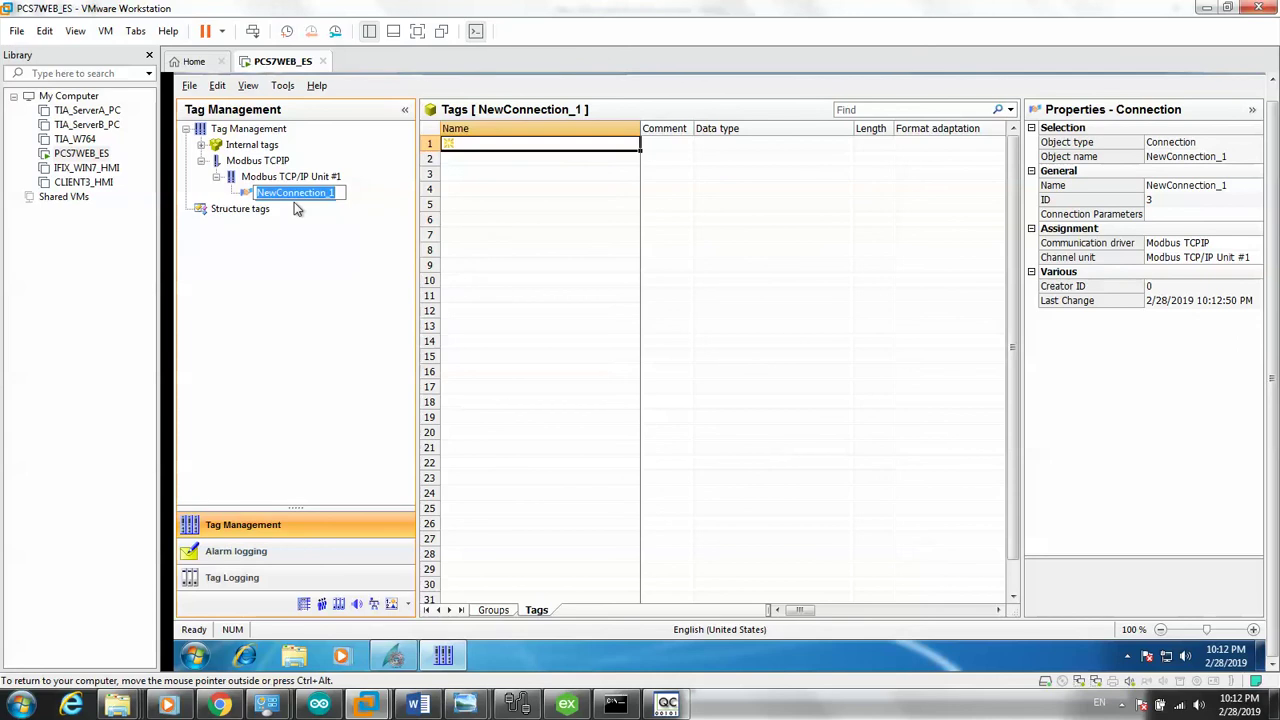
type("GROUP1")
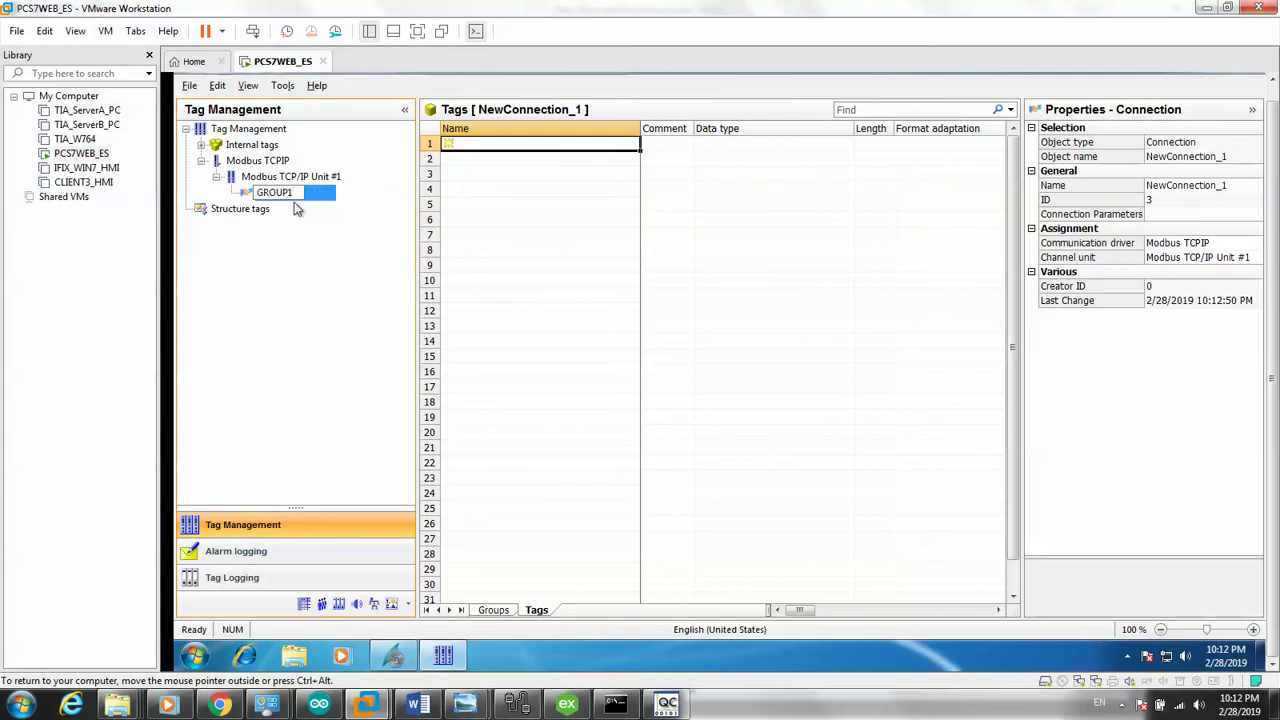
key("Return")
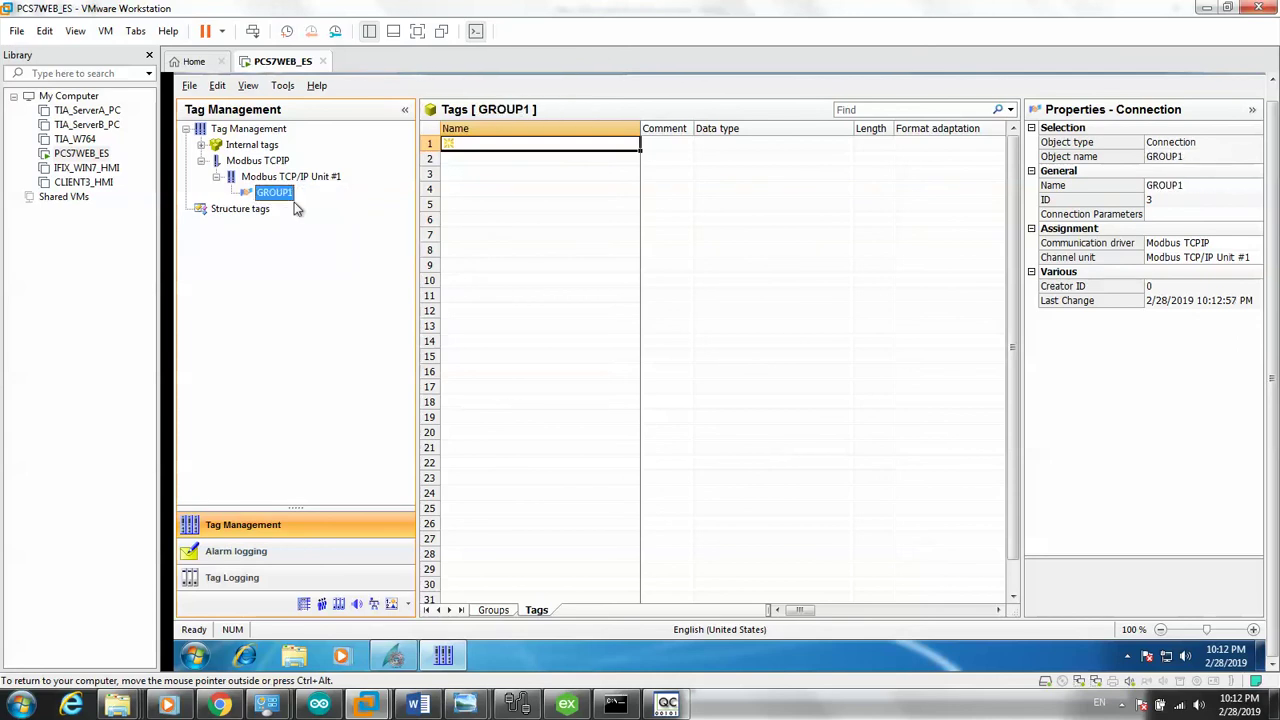
- Set GROUP1's connection parameters to CPU type 984, server 191.168.101.10 and remote slave address 1, keeping port 502
right_click(280, 204)
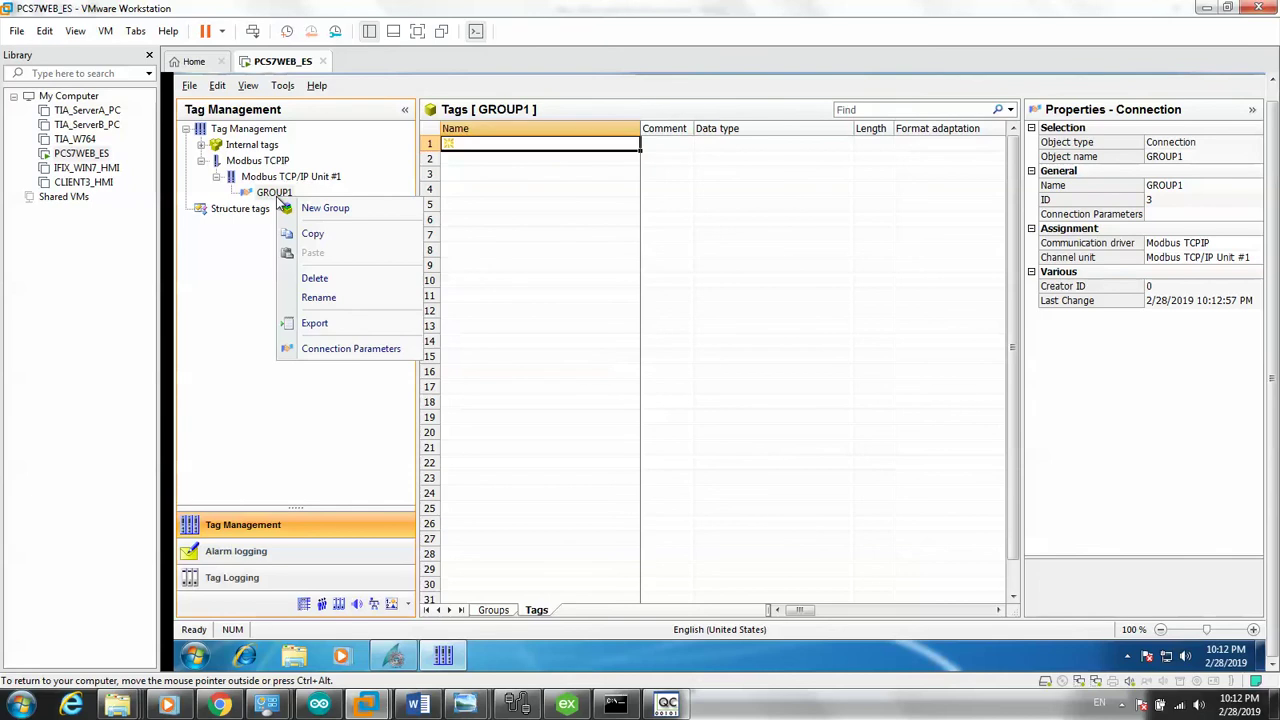
left_click(362, 352)
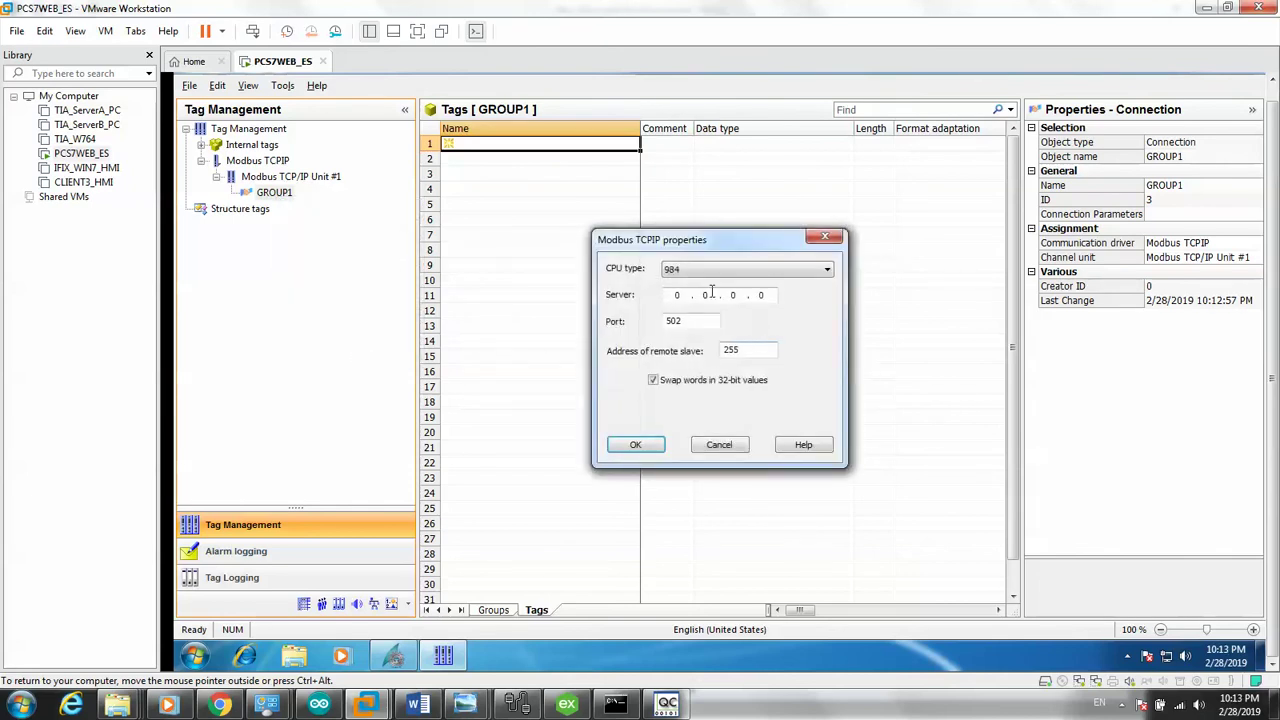
left_click(712, 272)
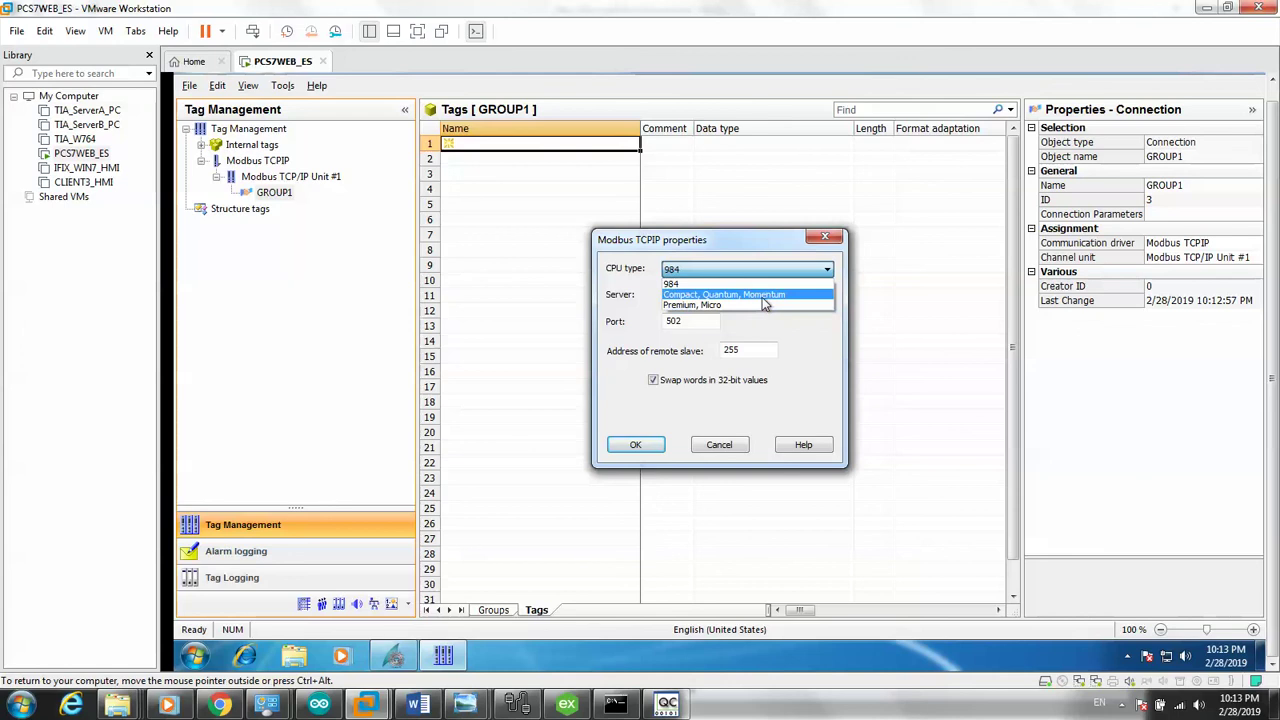
left_click(684, 286)
left_click(686, 298)
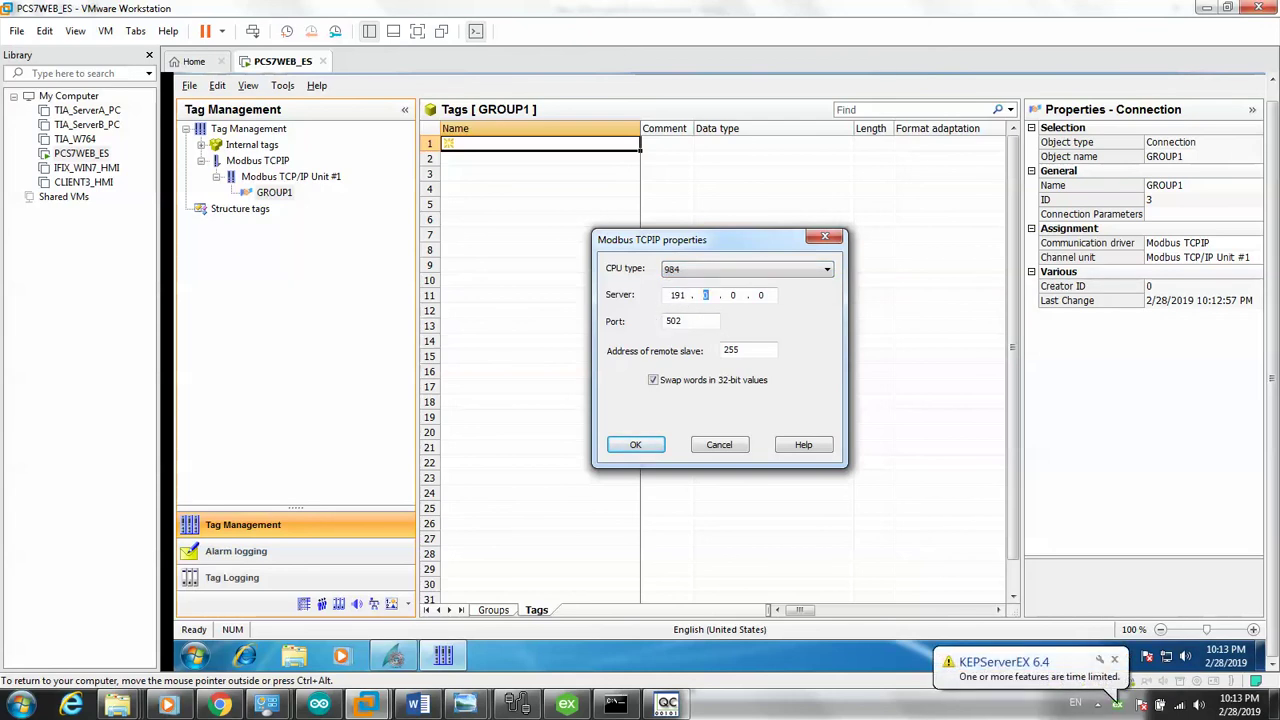
type("191 . 168 . 101 . ")
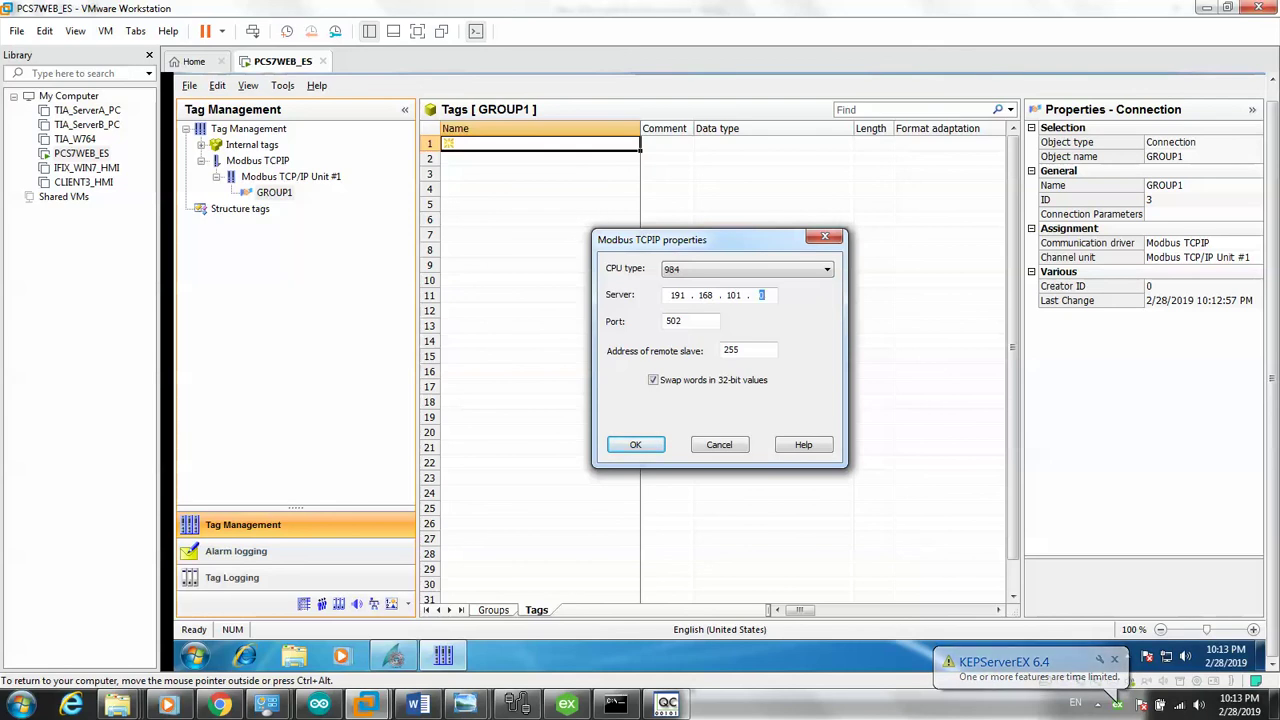
type("10")
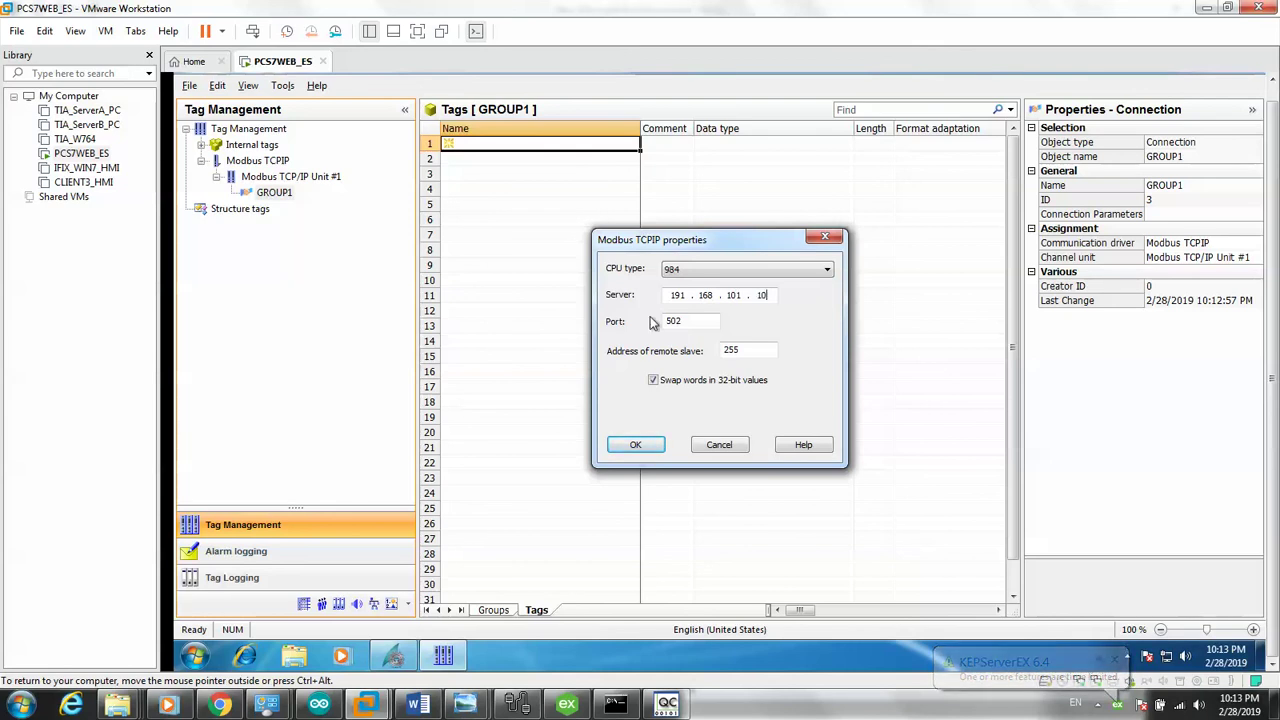
left_click_drag(750, 349, 720, 348)
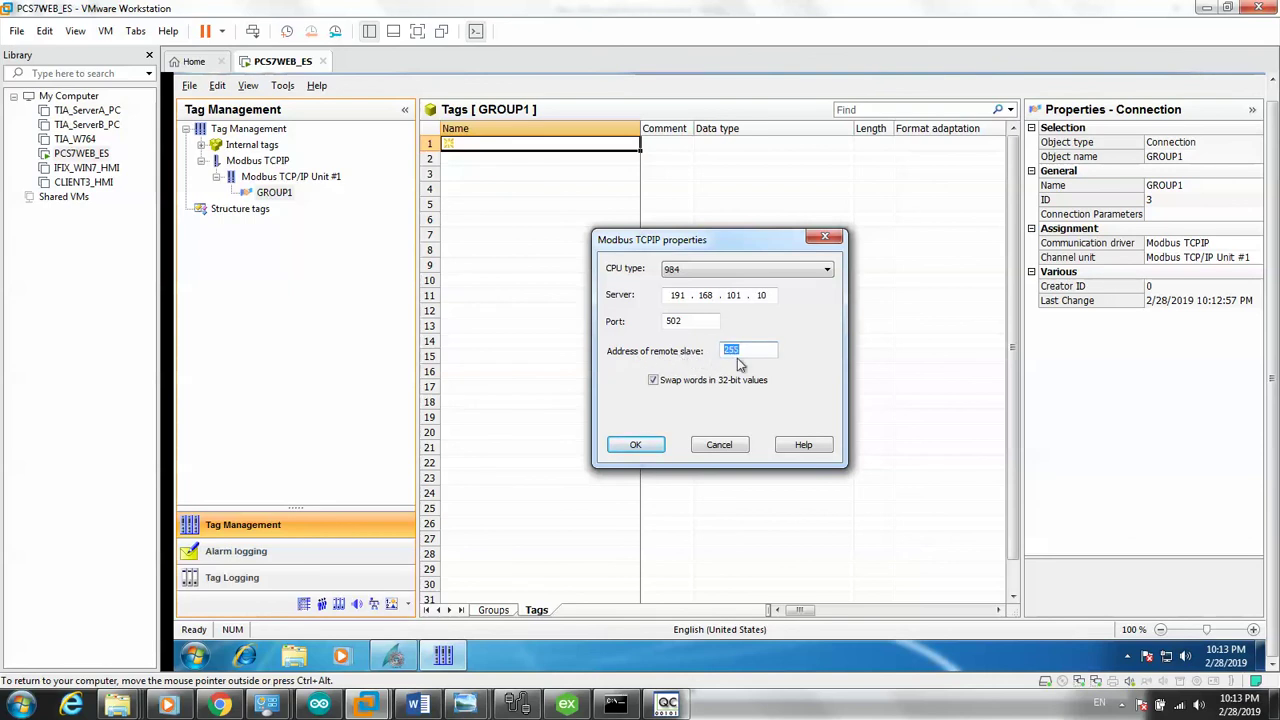
type("1")
left_click_drag(688, 321, 663, 321)
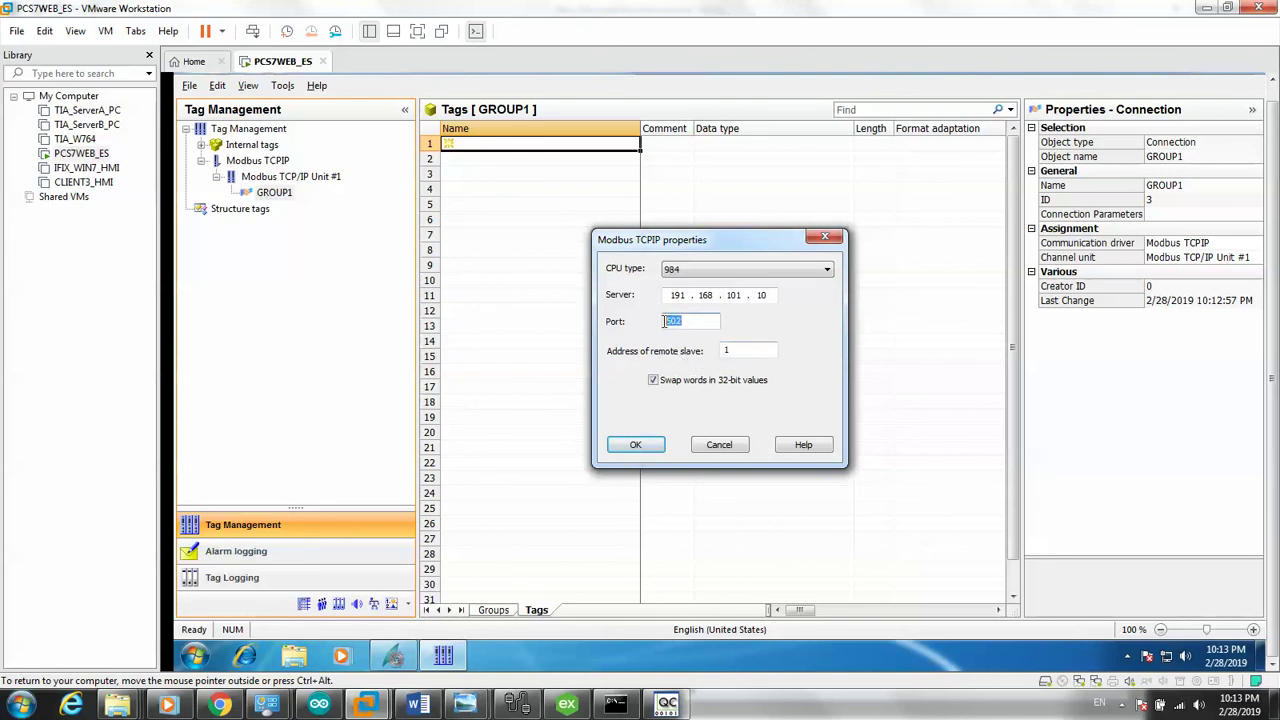
left_click(649, 446)
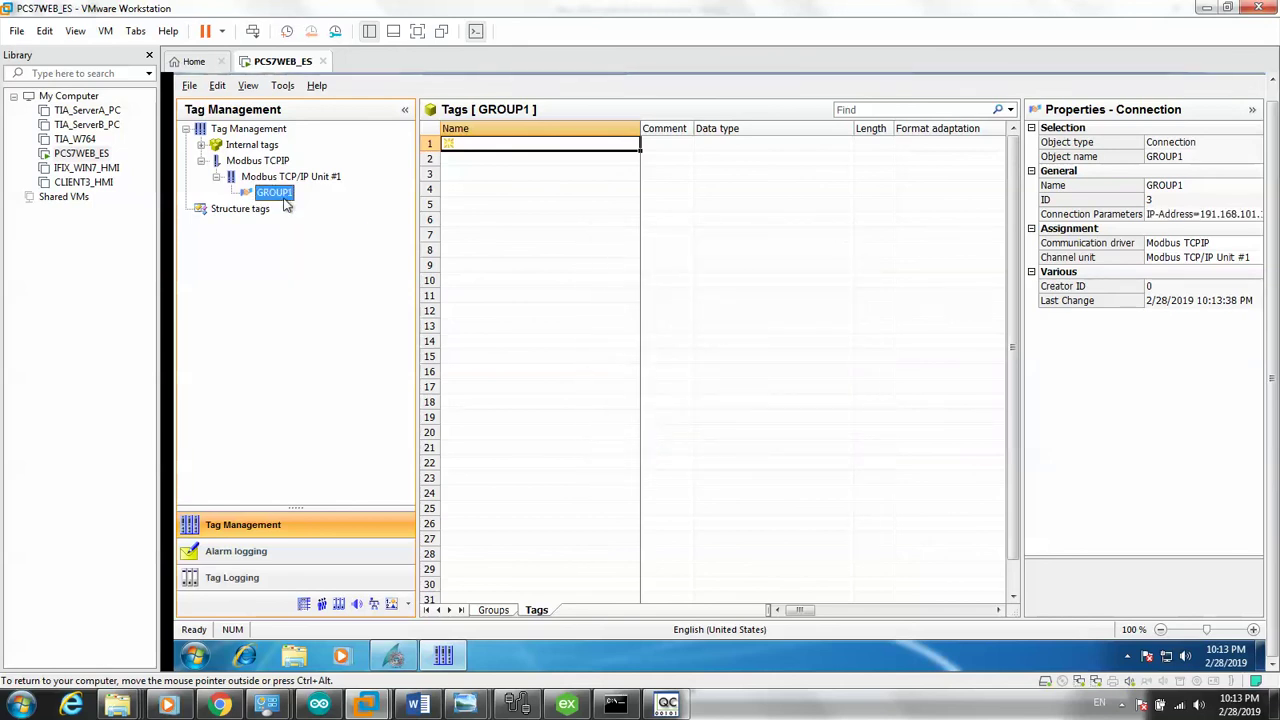
- Add a tag named Analogue1 to GROUP1 with the data type Unsigned 16-bit value
left_click(516, 146)
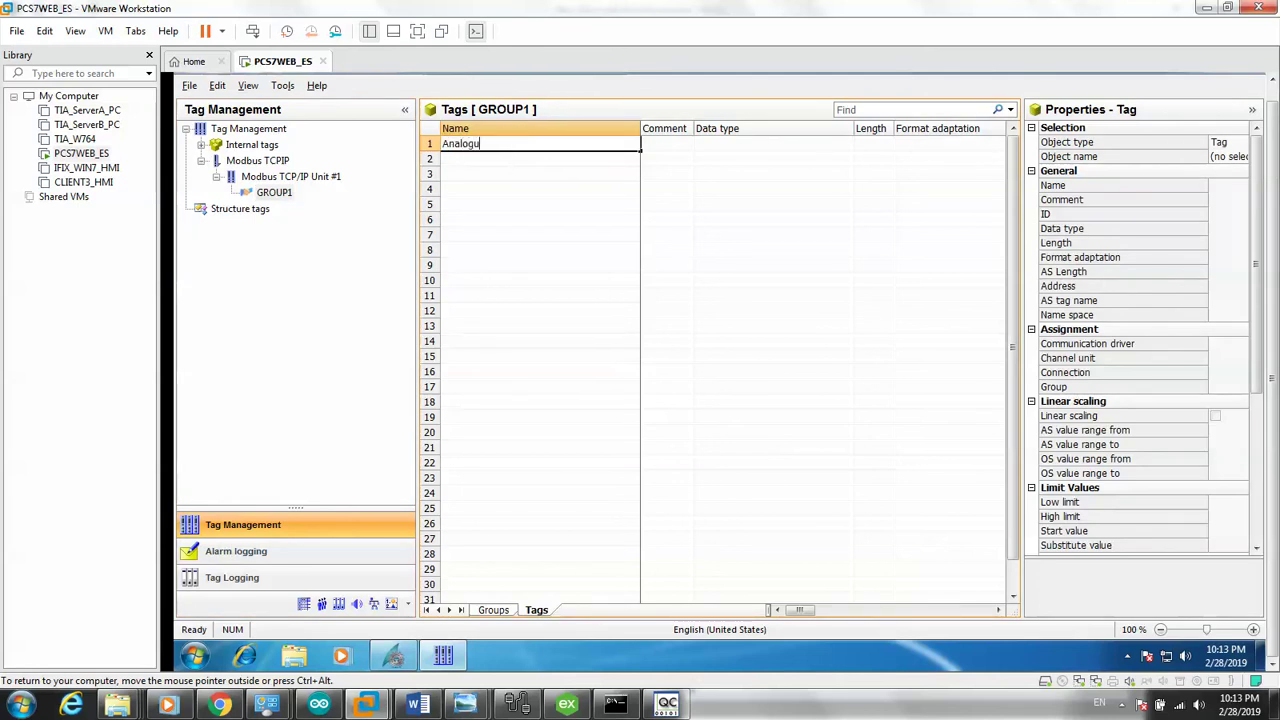
type("Analogue1")
key("Return")
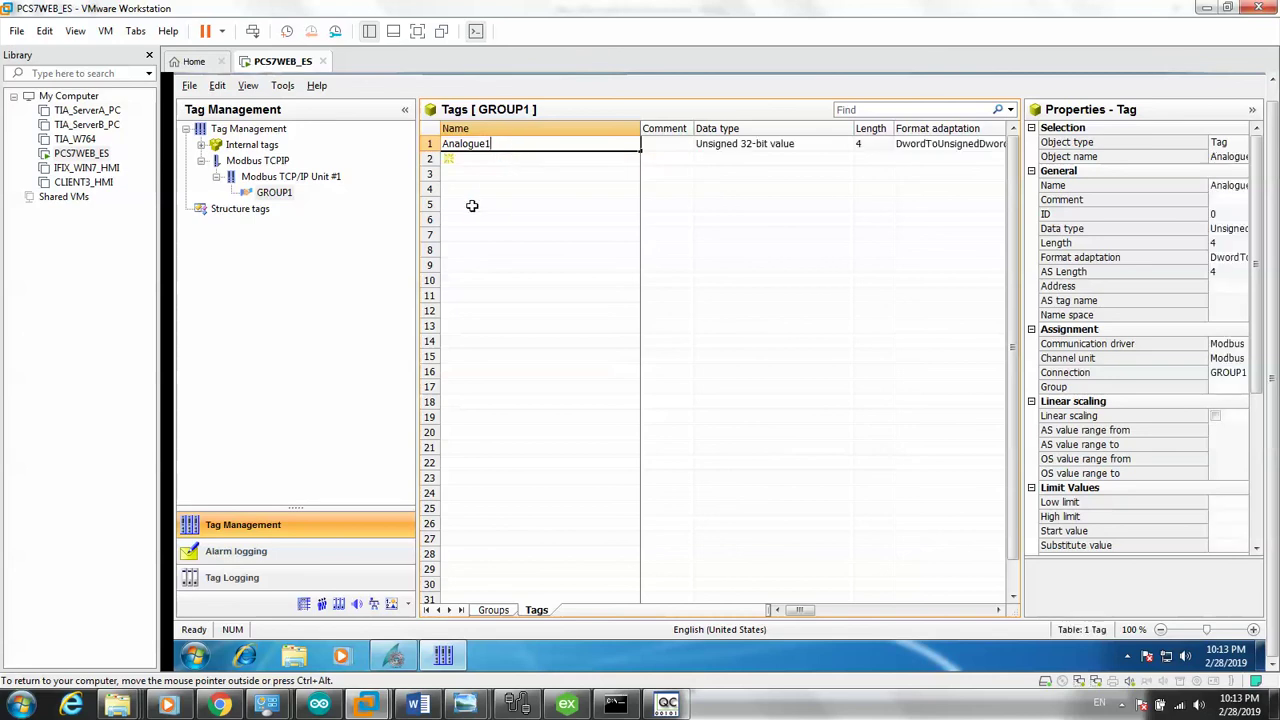
left_click(783, 144)
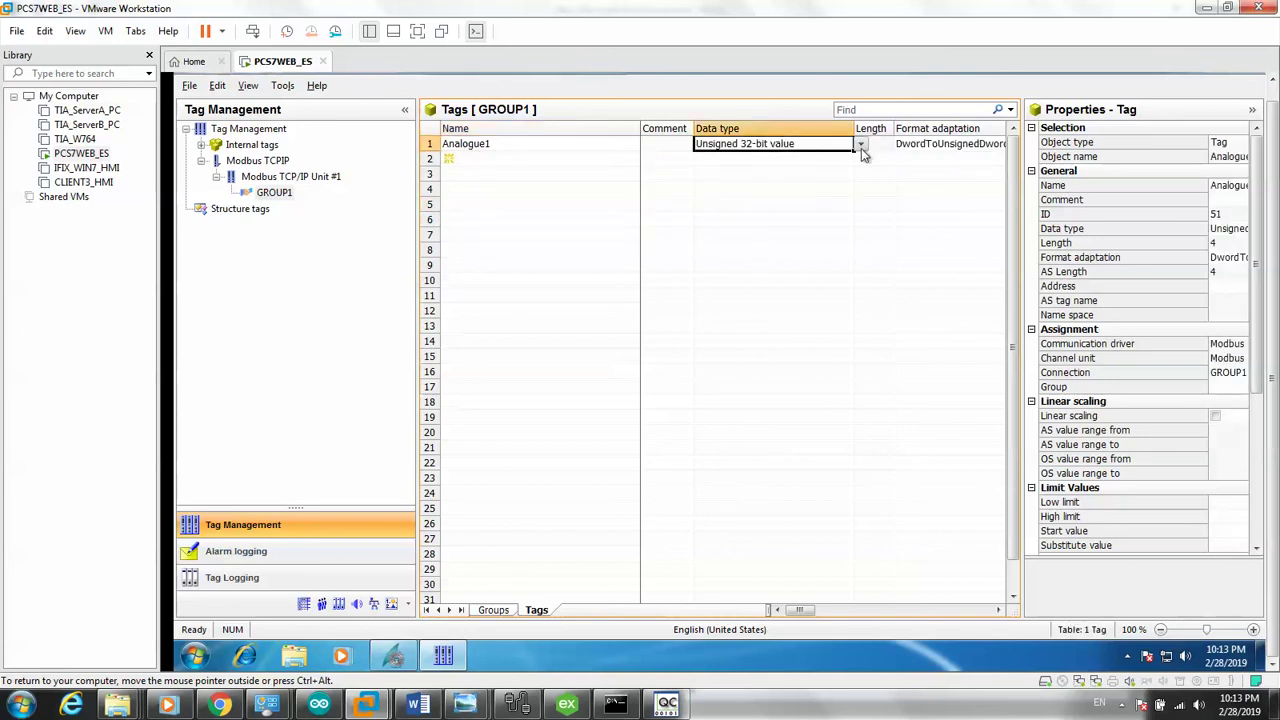
left_click(859, 145)
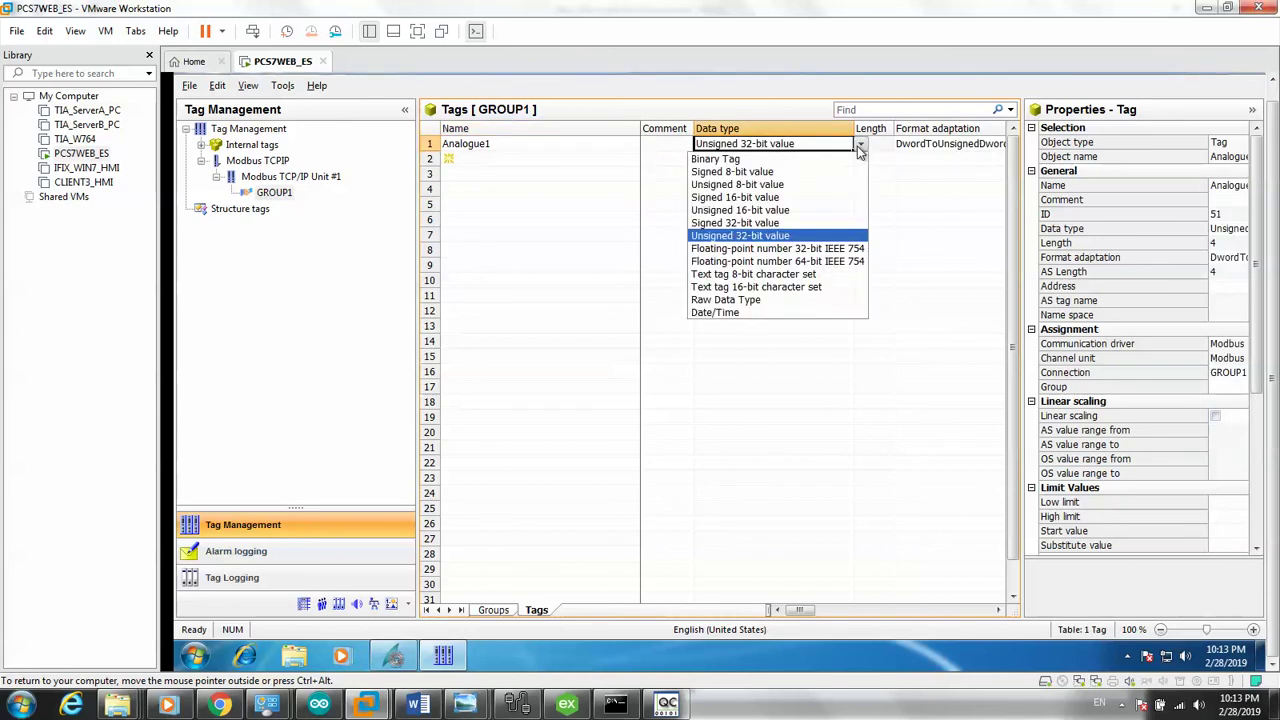
left_click(773, 216)
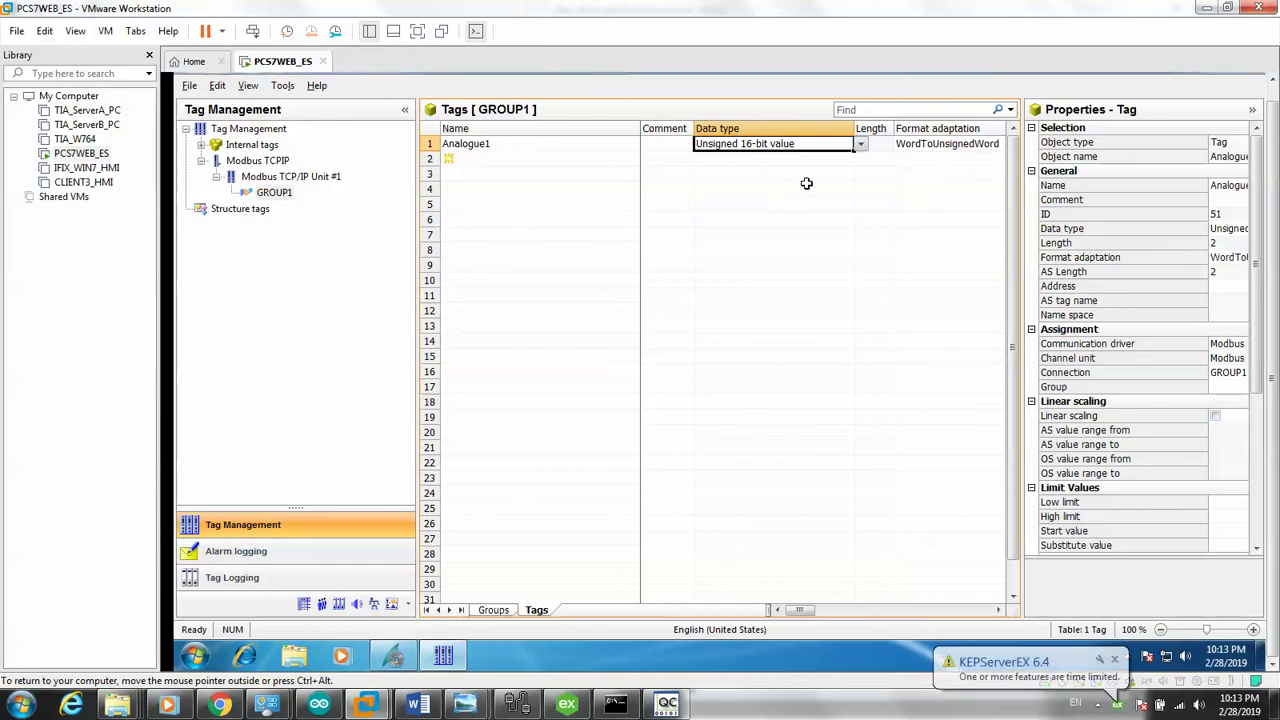
left_click(586, 141)
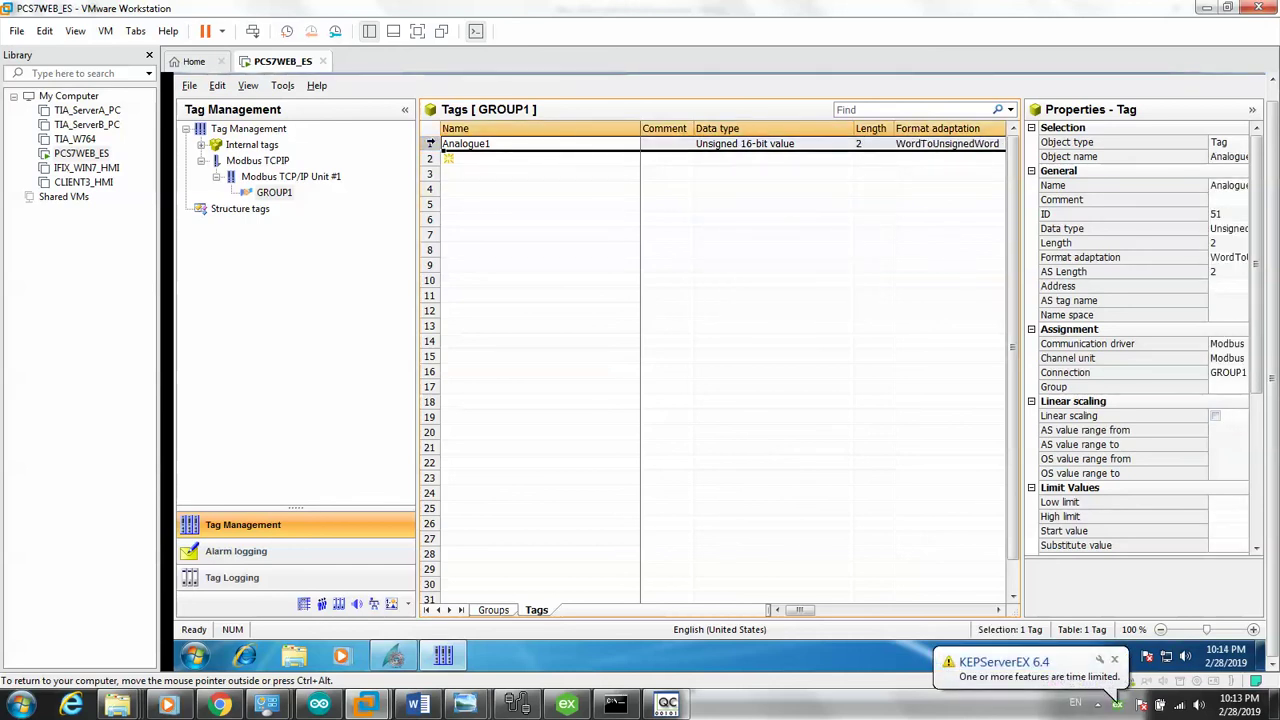
- Assign the Analogue1 tag the address 400001 in the 4x Holding Registers / %MW area
left_click_drag(799, 610, 854, 612)
left_click(966, 143)
left_click(831, 146)
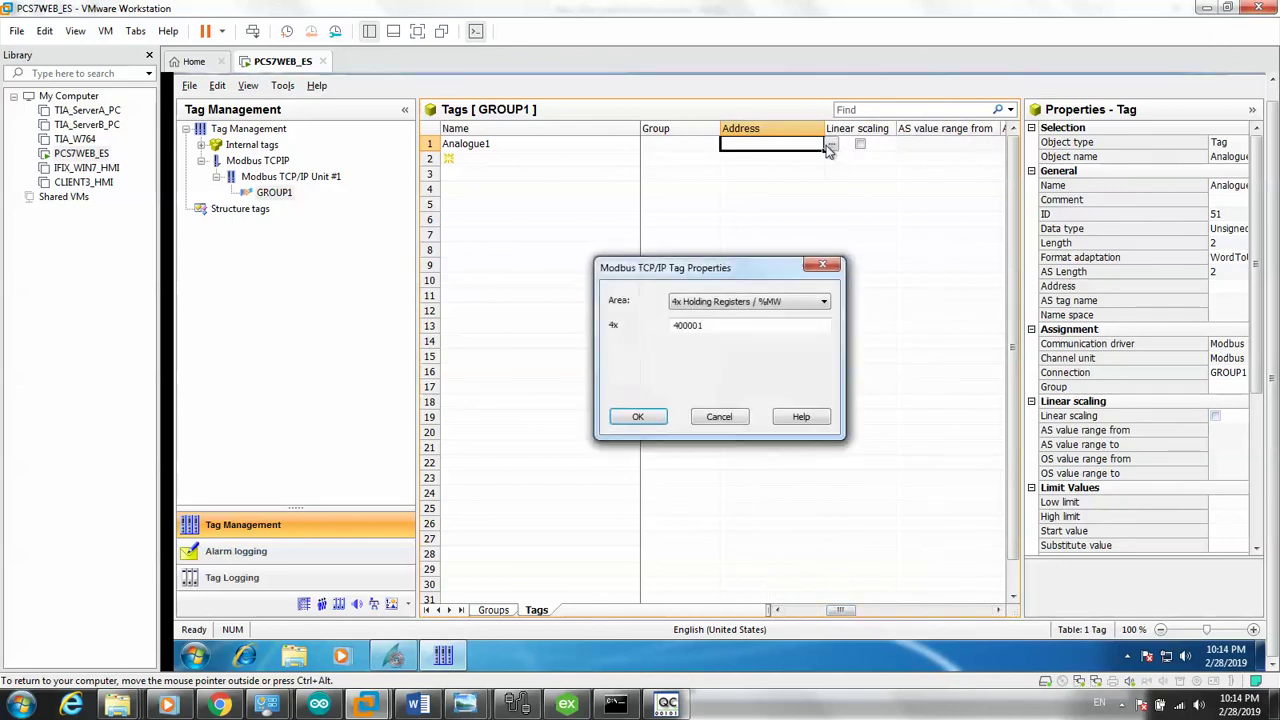
double_click(716, 327)
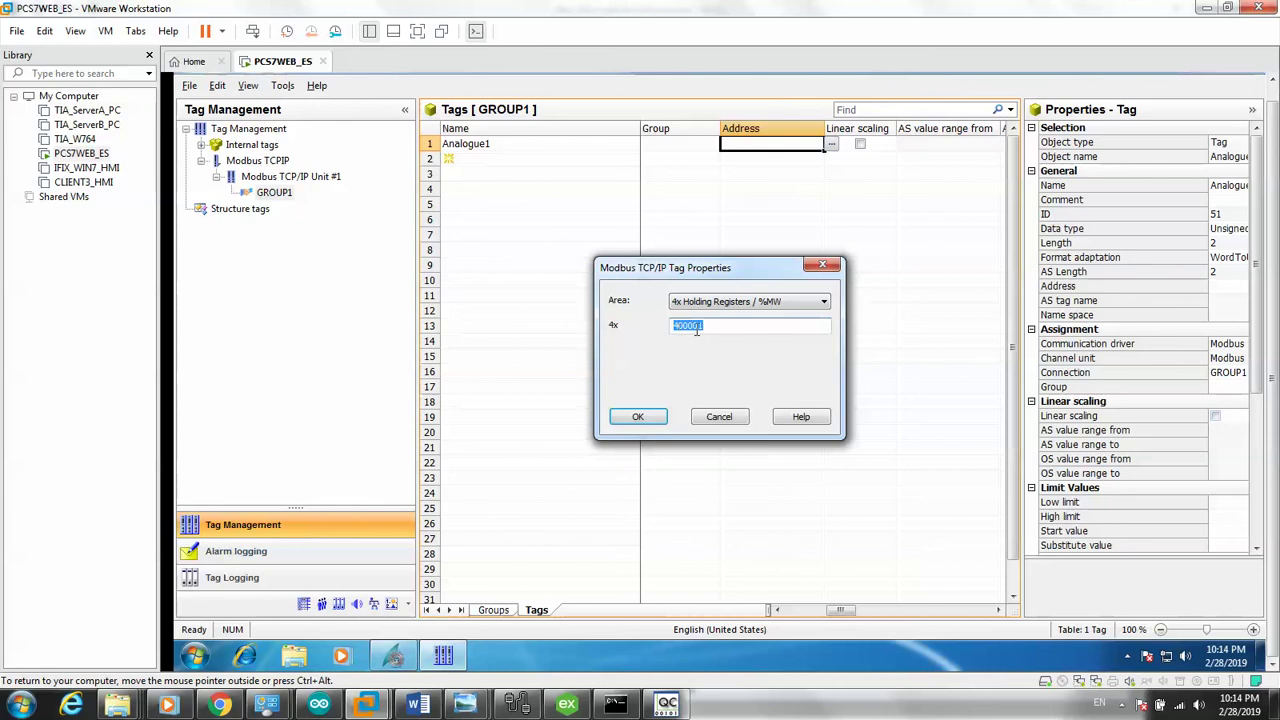
left_click(639, 420)
left_click(604, 314)
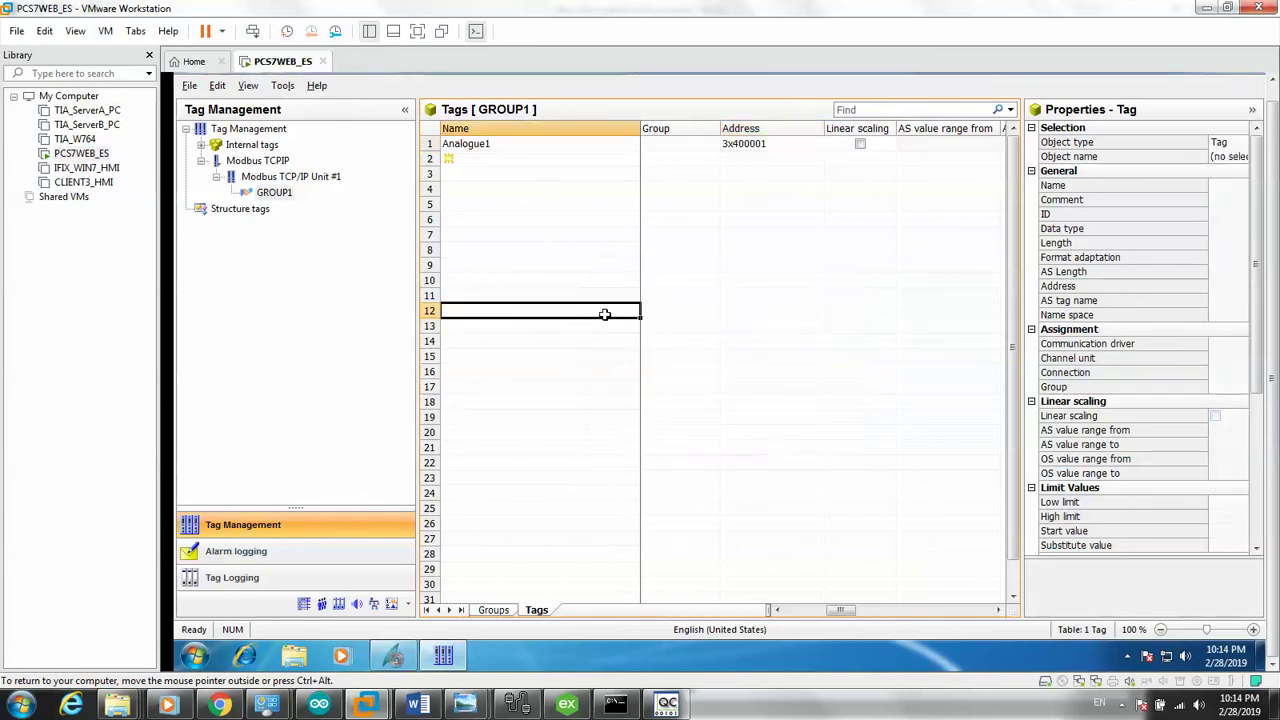
- Fill the whole Analogue1 row down through row 11 to create tags Analogue2 to Analogue11
left_click_drag(840, 610, 797, 612)
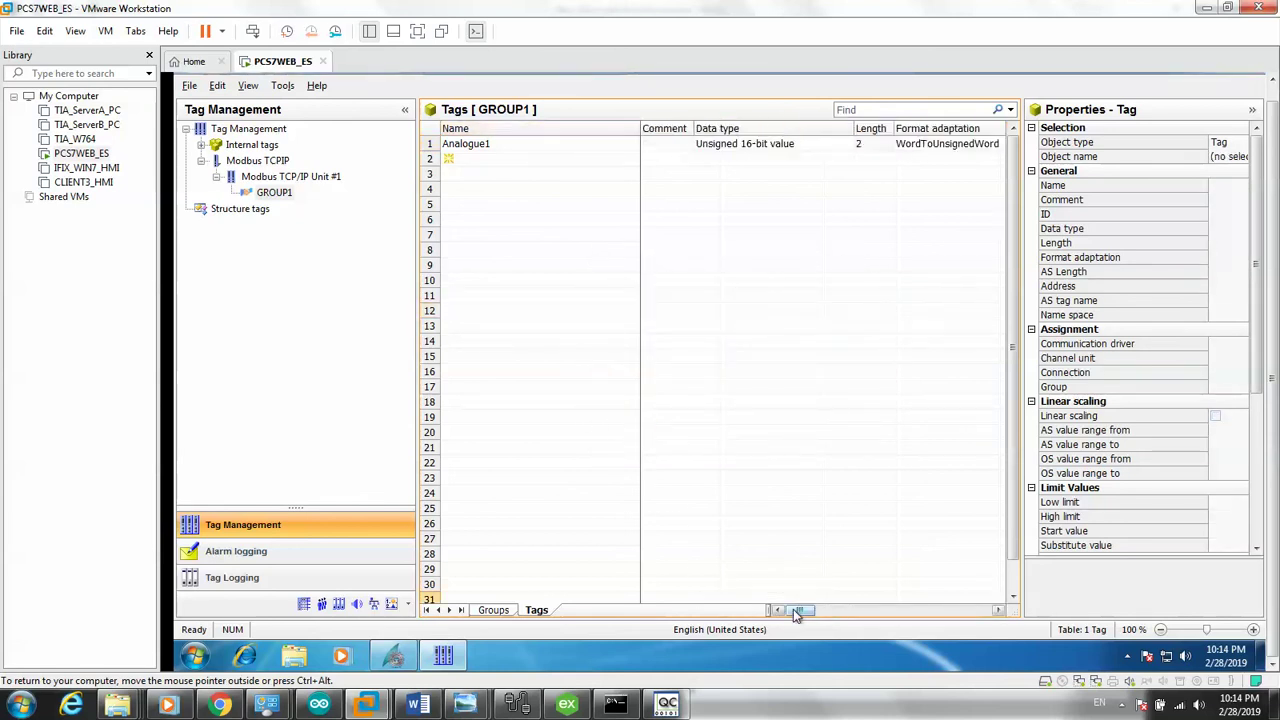
left_click(428, 143)
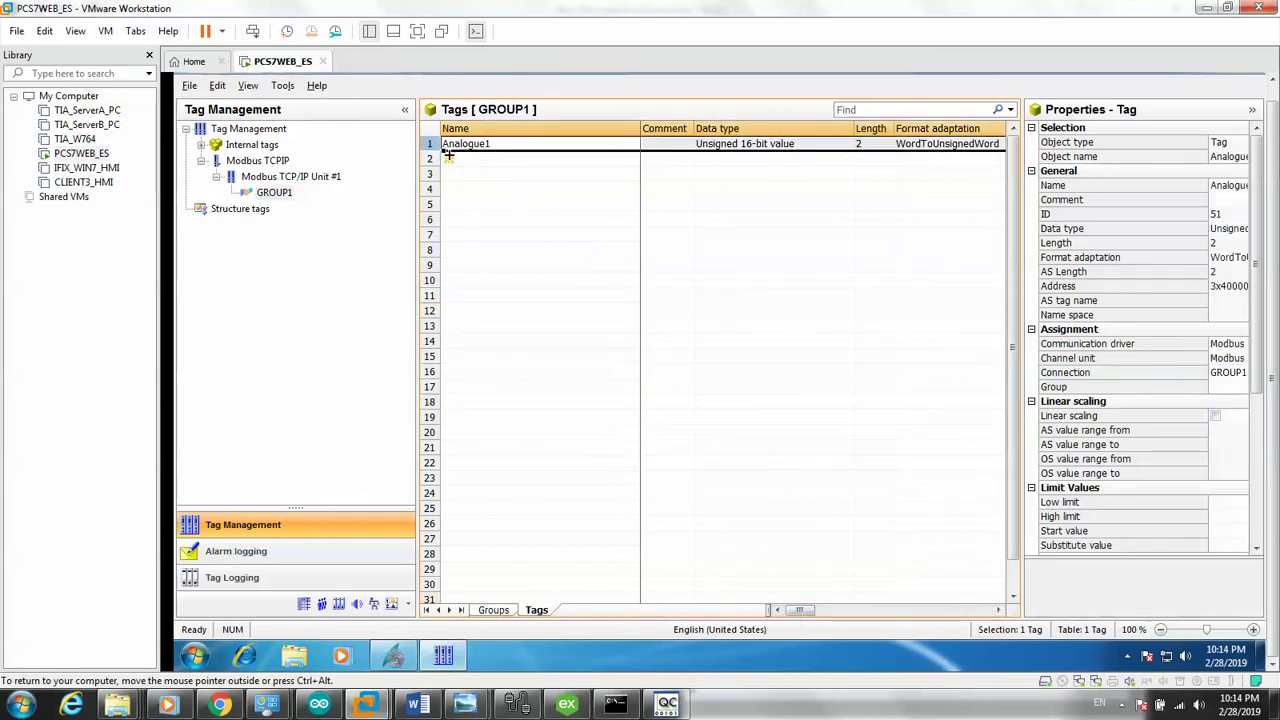
left_click_drag(449, 156, 437, 299)
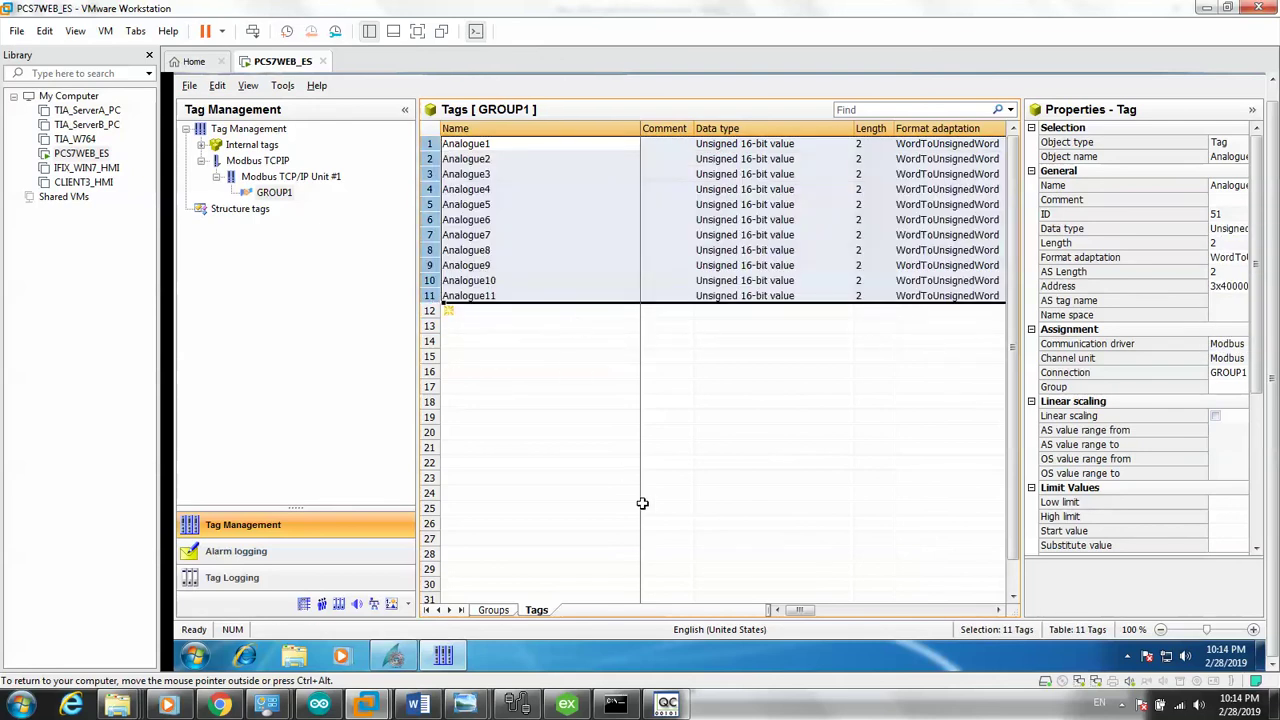
- Check the names and Modbus addresses of the tags Analogue1 to Analogue11 in the GROUP1 table
left_click_drag(803, 609, 832, 609)
left_click(866, 144)
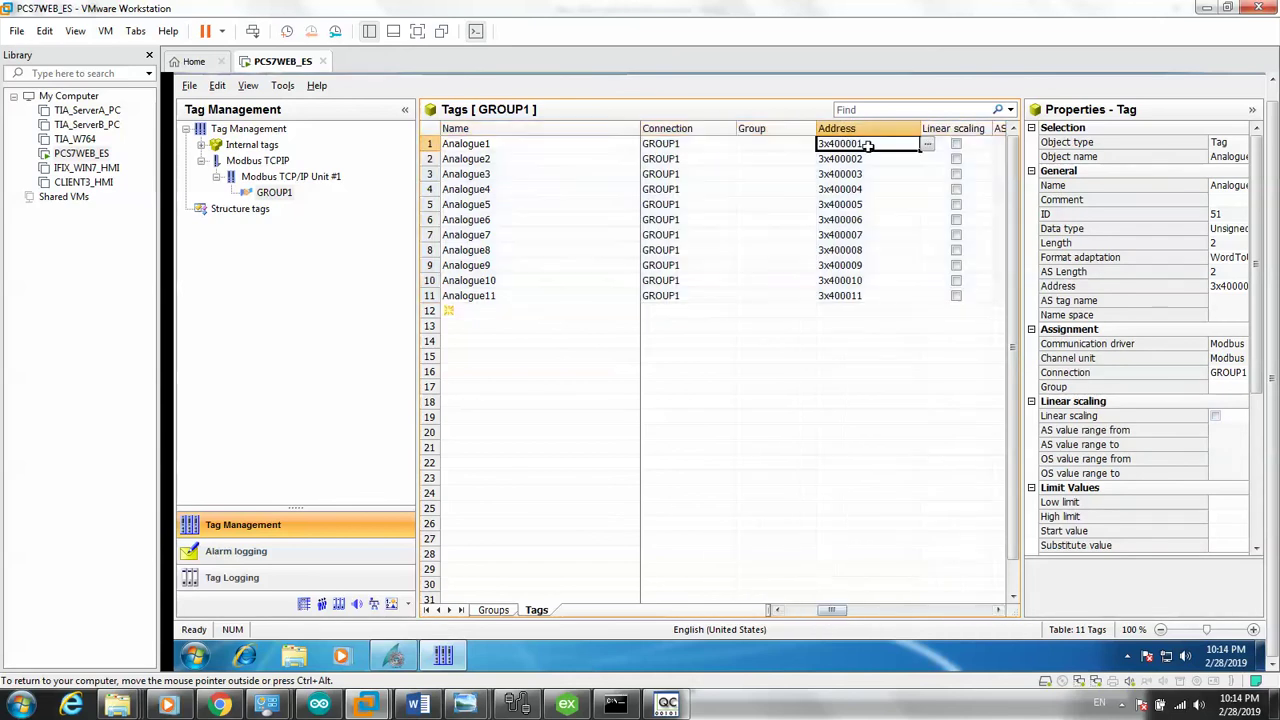
left_click(857, 296)
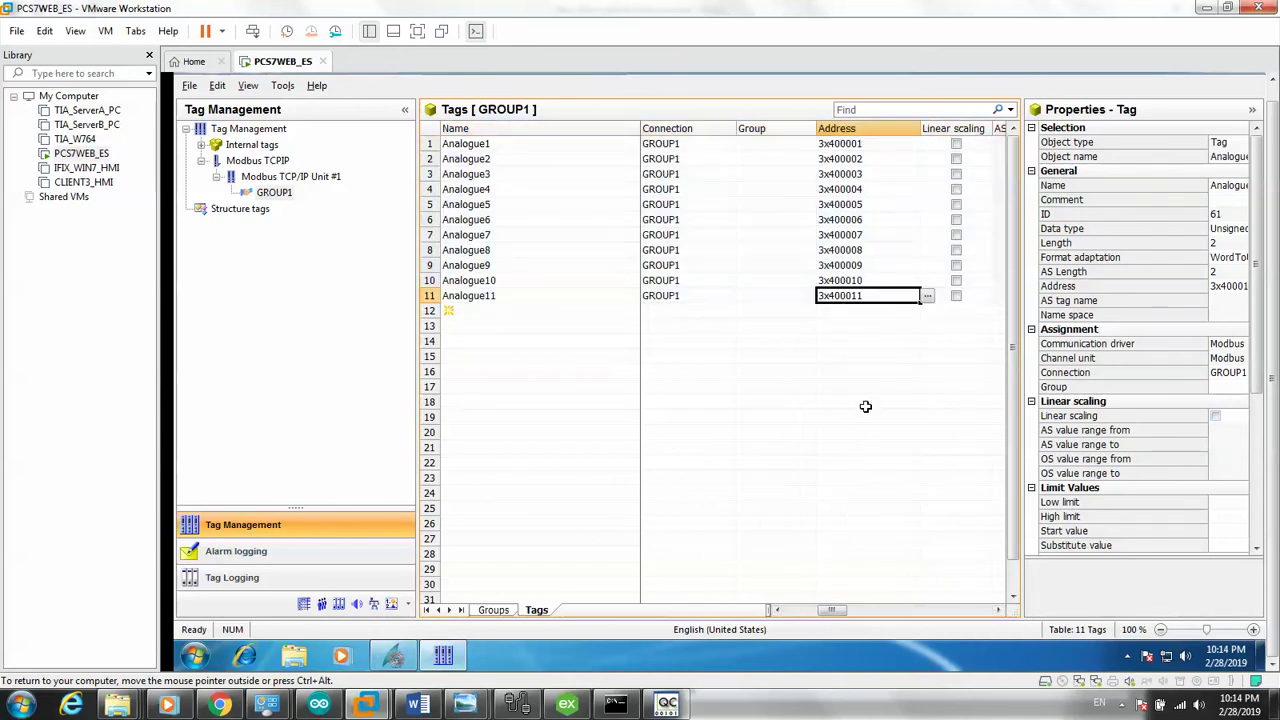
left_click_drag(841, 614, 795, 614)
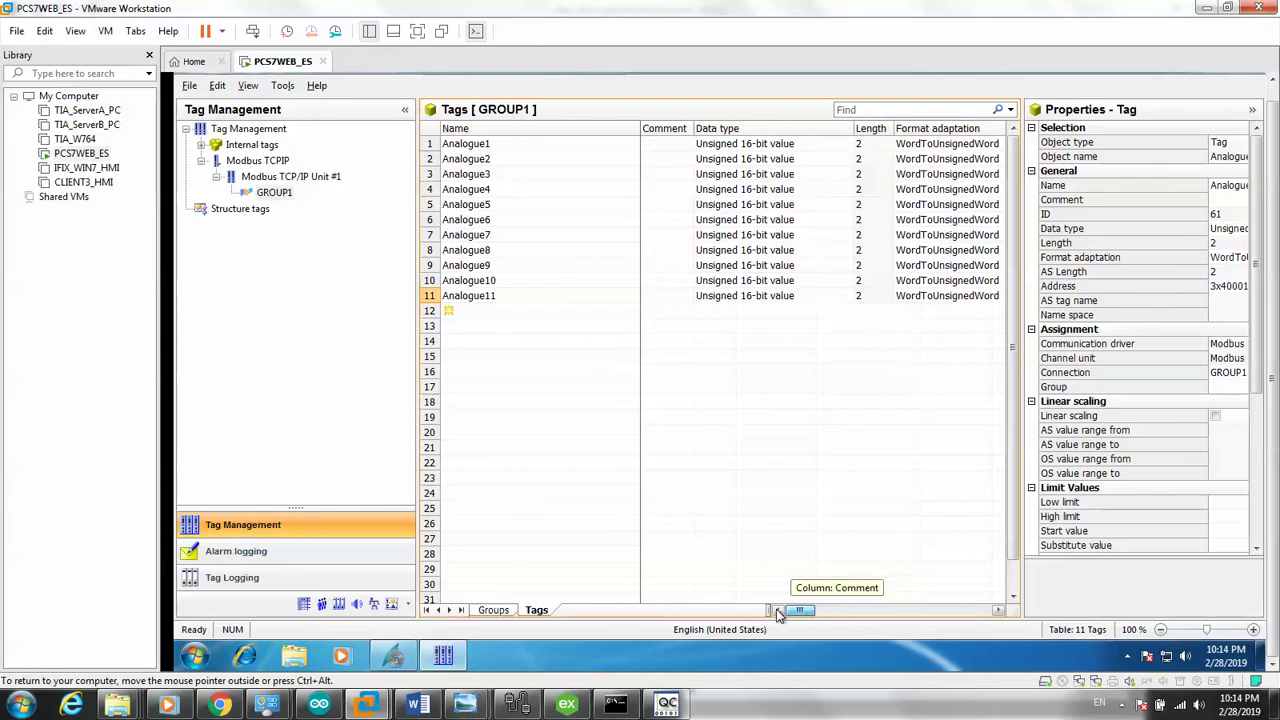
left_click_drag(490, 145, 494, 292)
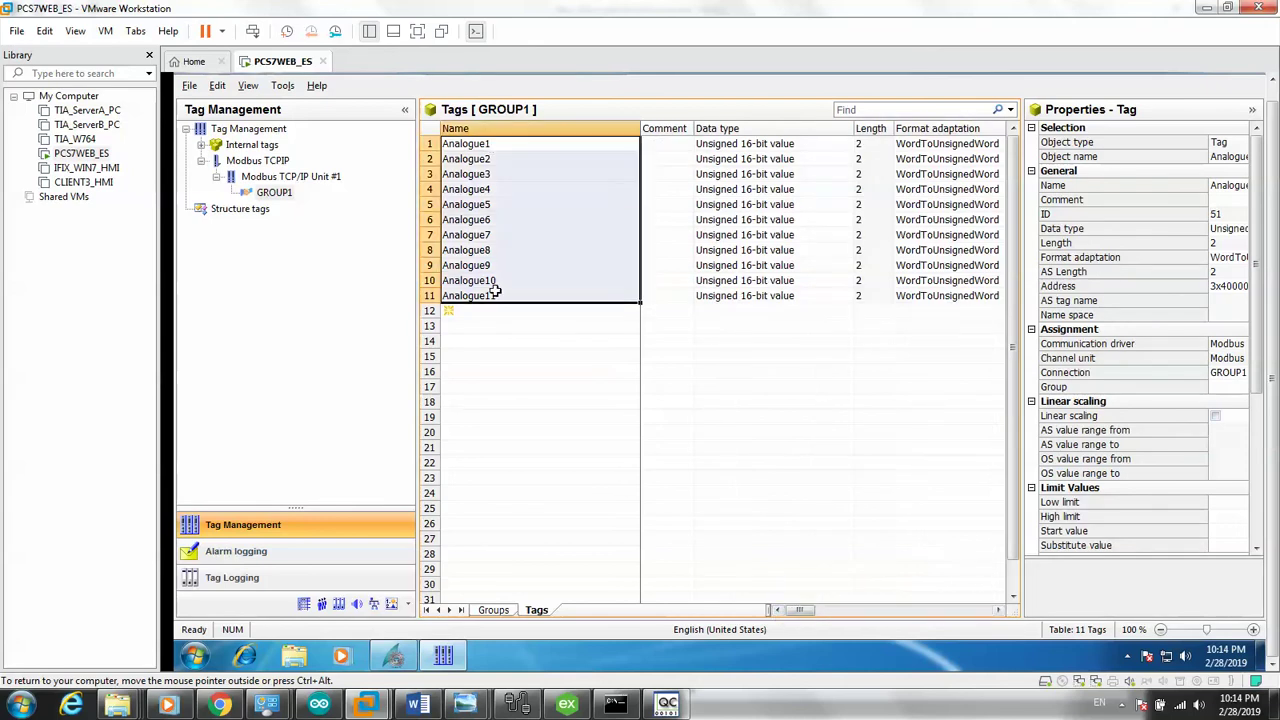
left_click_drag(808, 610, 853, 616)
left_click_drag(688, 145, 686, 296)
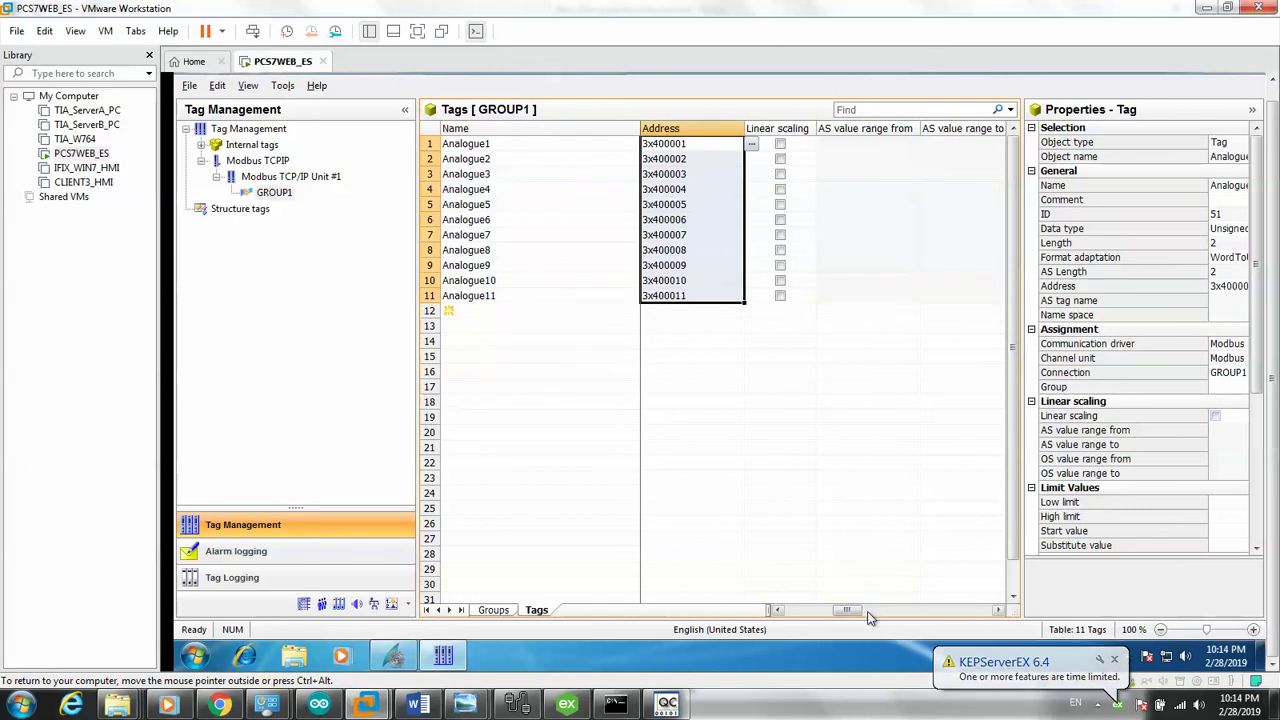
mouse_move(857, 610)
left_mouse_down()
mouse_move(840, 622)
mouse_move(832, 612)
left_mouse_up()
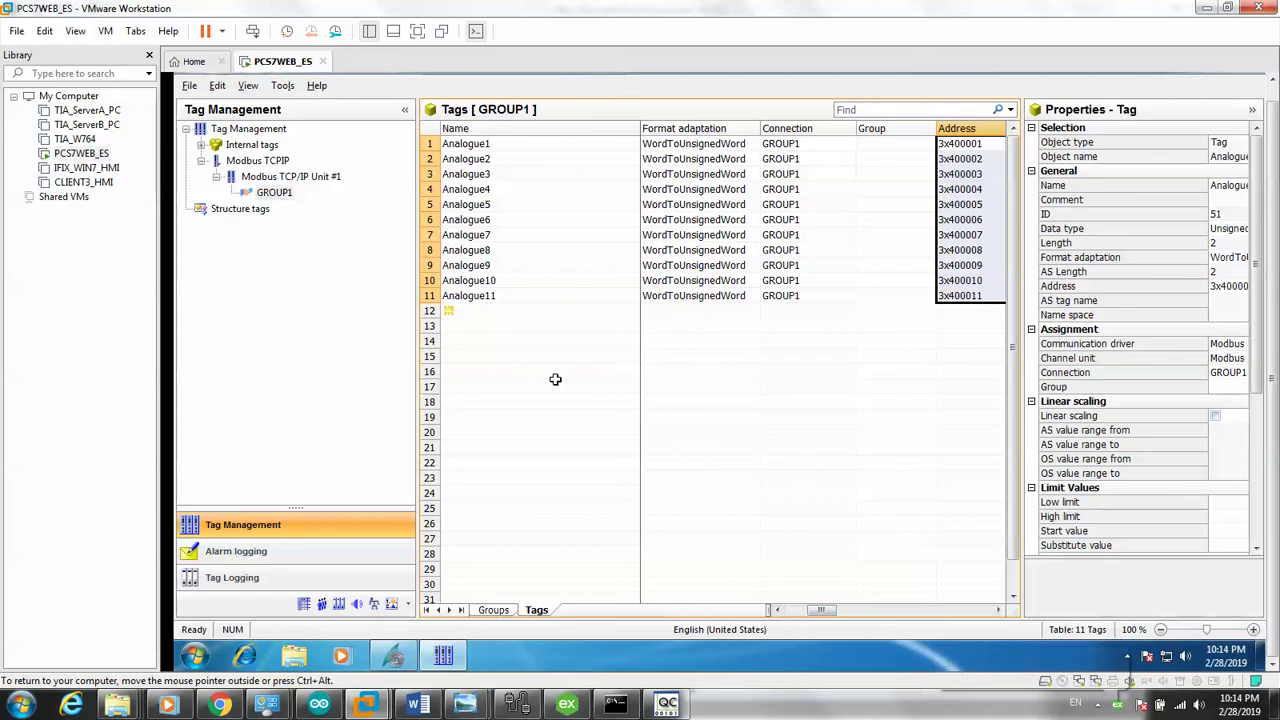
- Switch to WinCC Explorer in the PCS7WEB_ES virtual machine and select Graphics Designer in the modbusTCP project
left_click(196, 62)
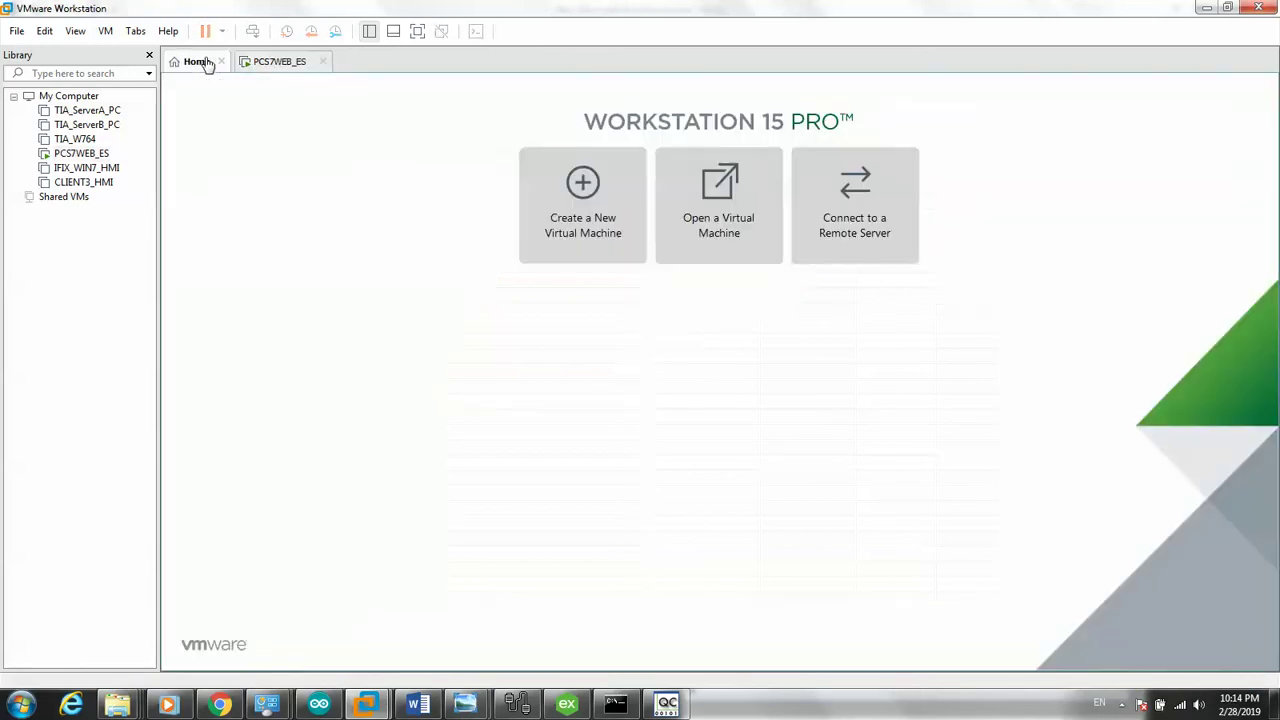
left_click(265, 61)
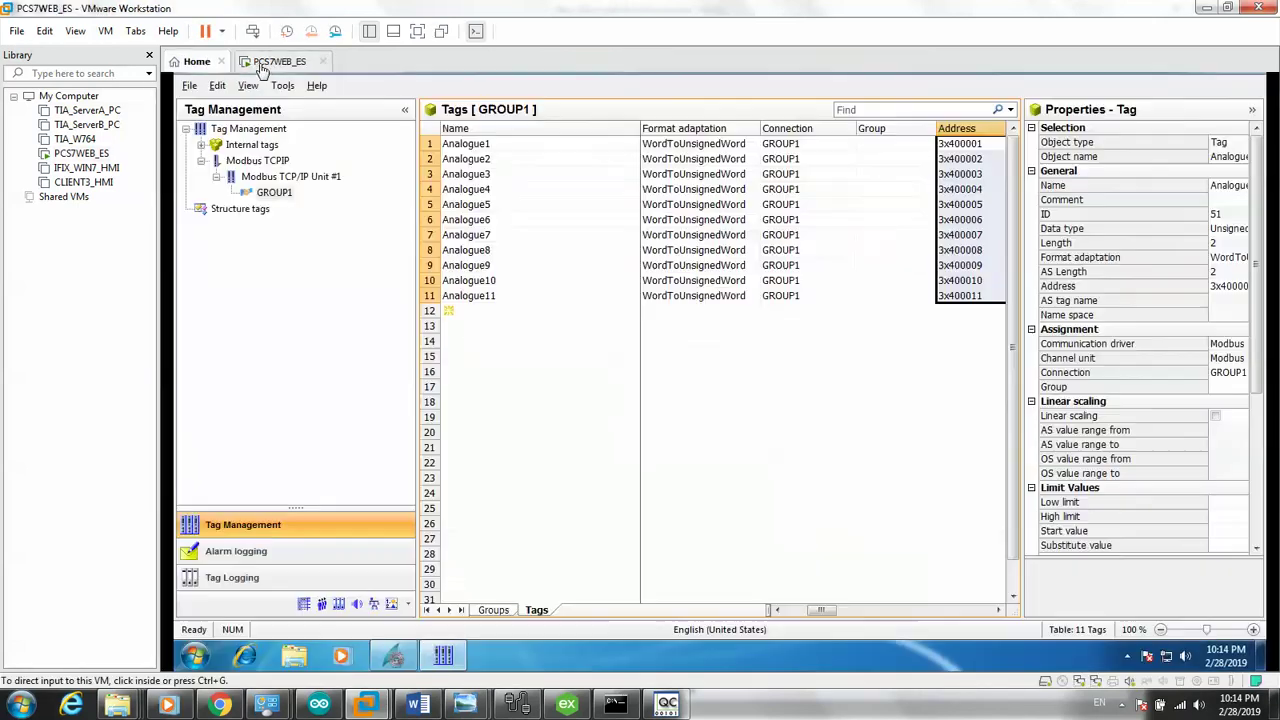
left_click(388, 660)
left_click(265, 168)
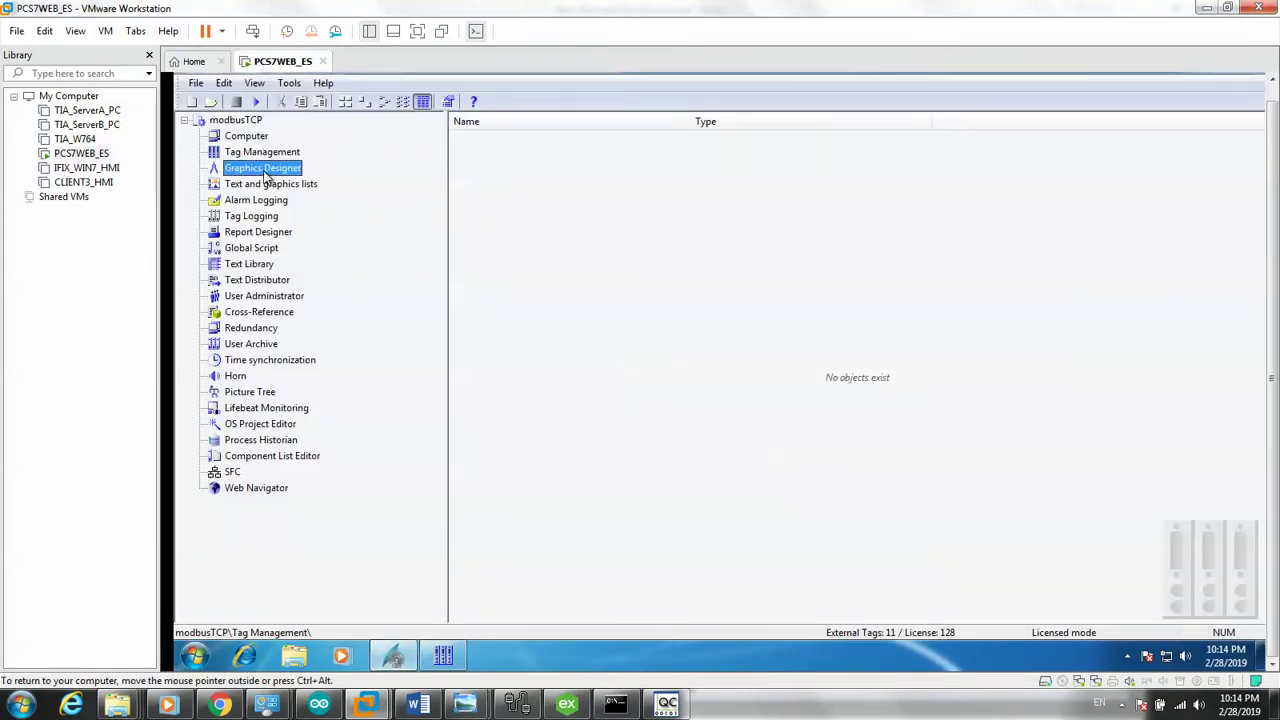
- Create a new picture in Graphics Designer and define it as the project's start picture
right_click(270, 168)
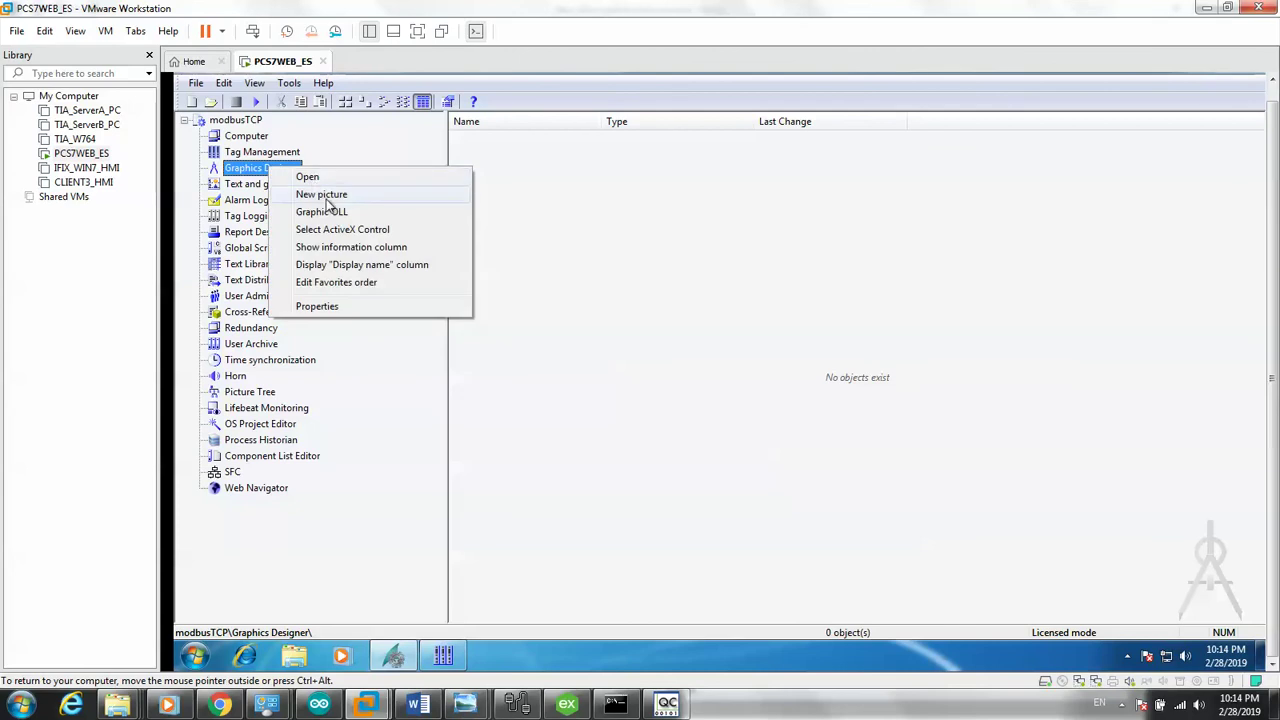
left_click(326, 199)
left_click(490, 139)
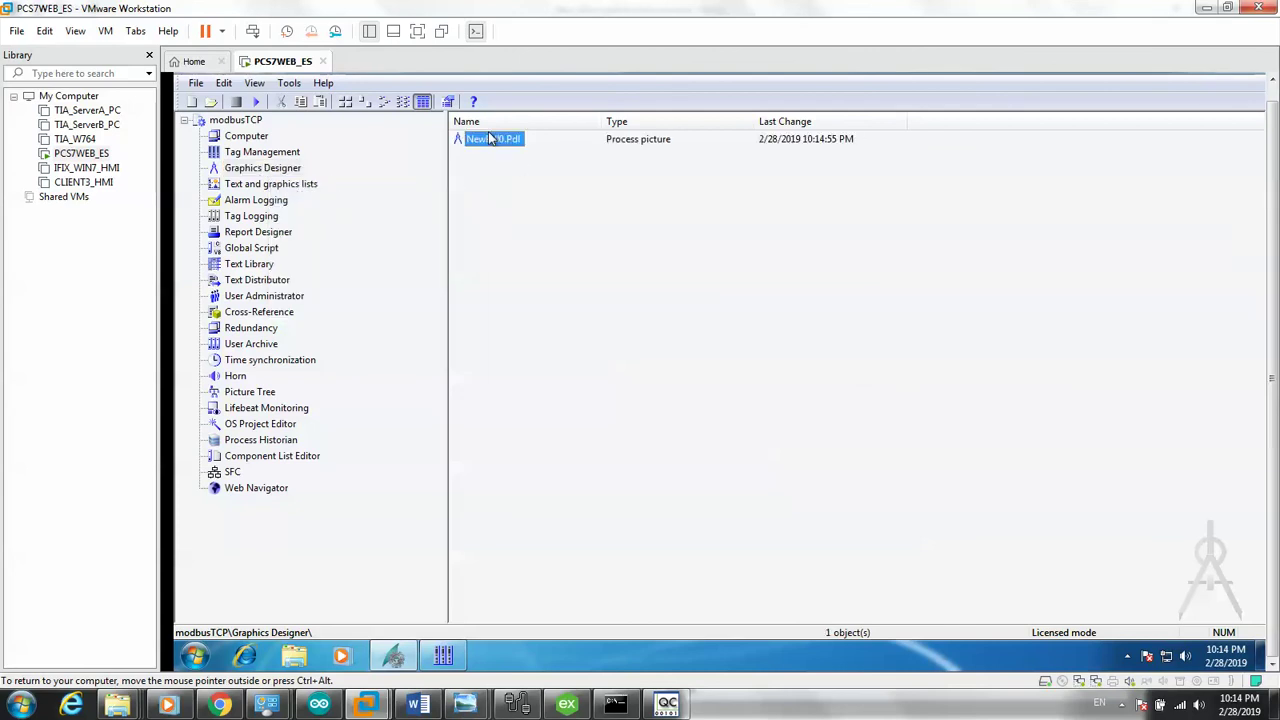
right_click(491, 140)
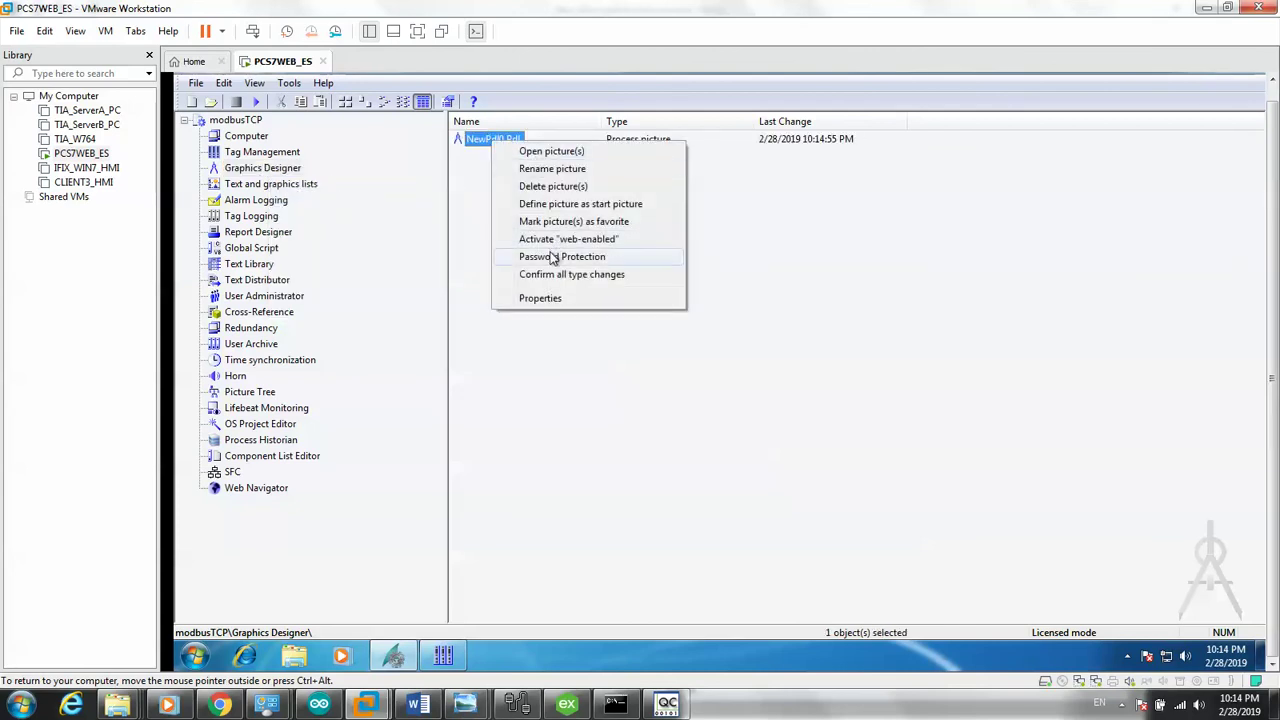
left_click(595, 205)
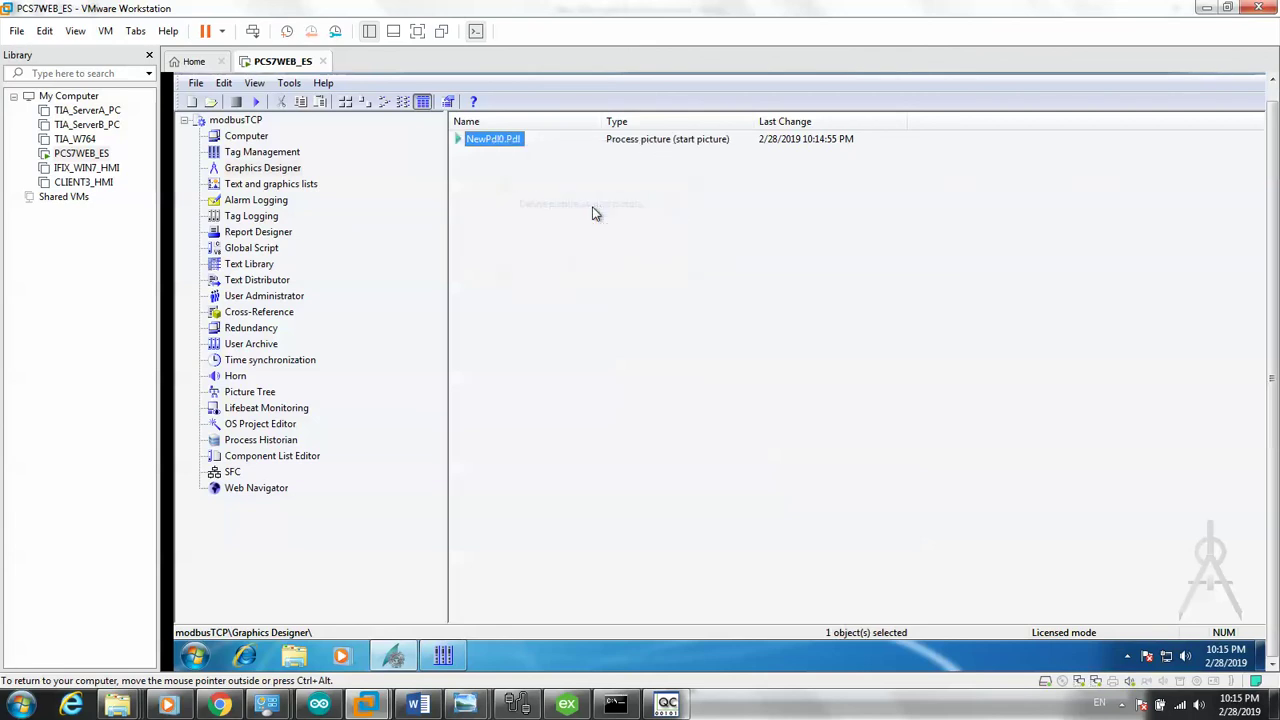
- Rename the start picture to MAIN, open it for editing and dismiss the Tips & Tricks window
right_click(508, 138)
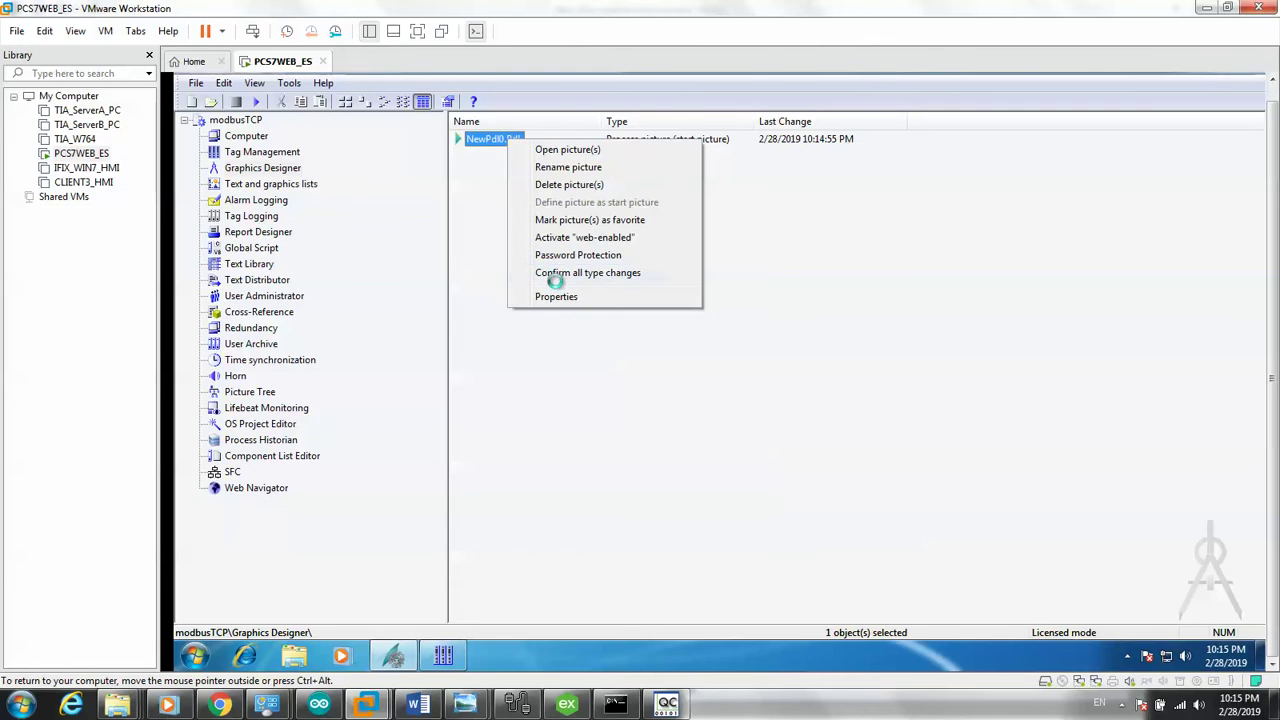
left_click(567, 169)
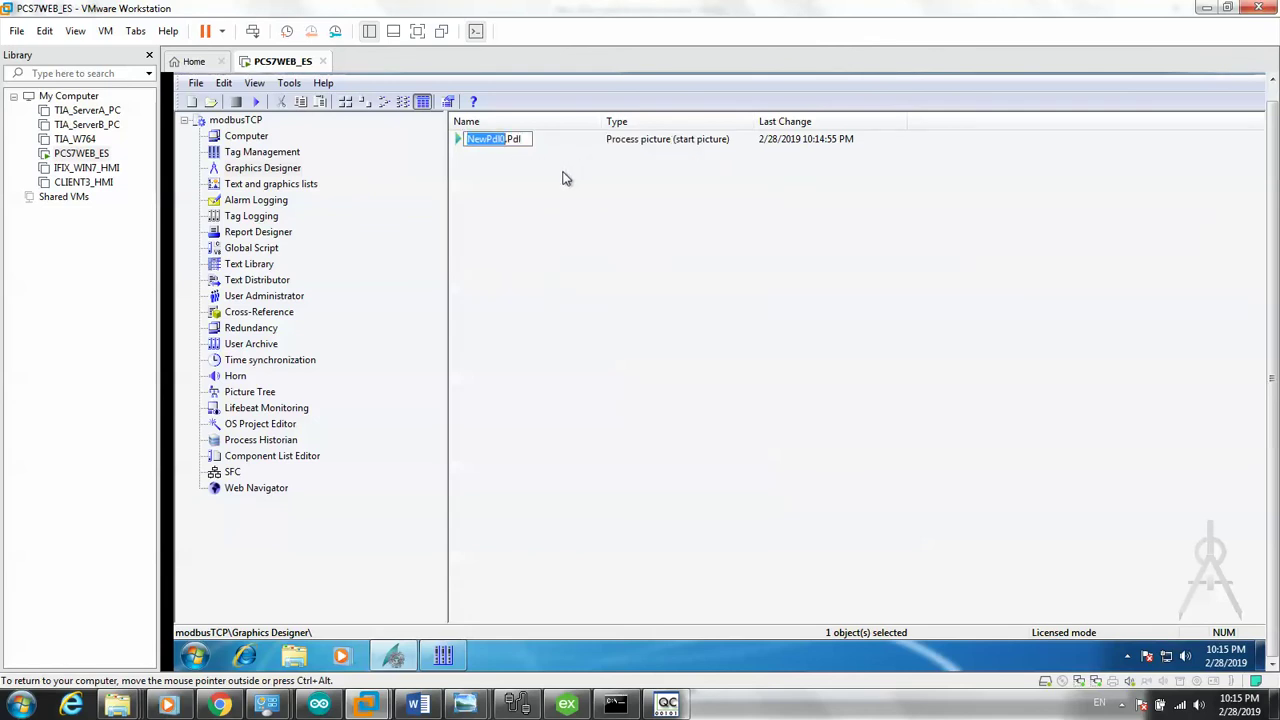
type("MAIN")
key("Return")
key("Return")
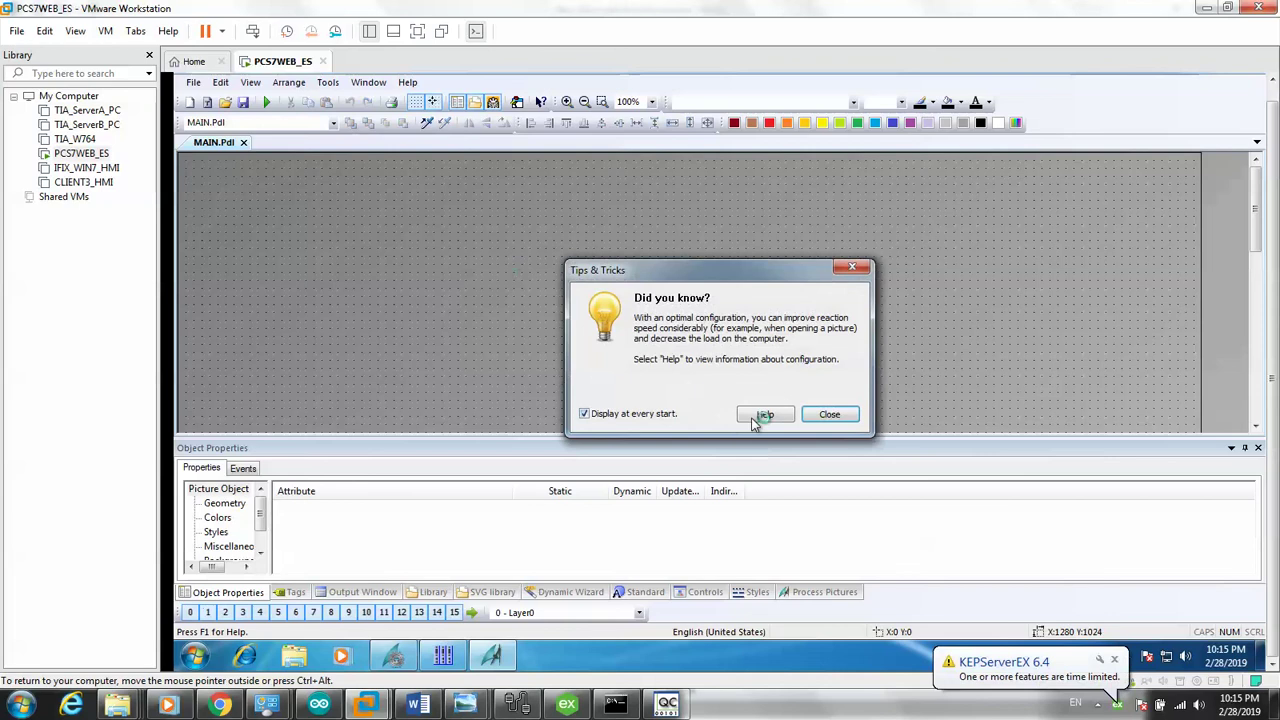
left_click(818, 415)
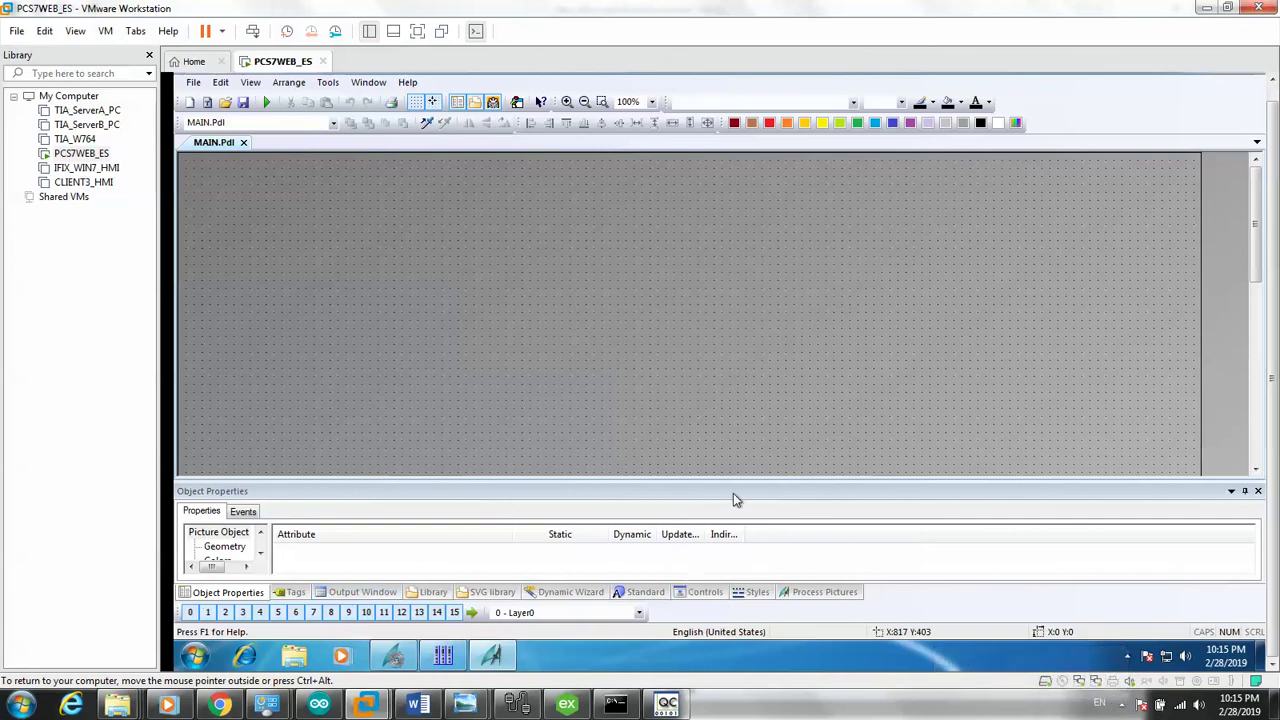
- Detach the Standard object palette, place it over the right side of the drawing area and make it taller
left_click(701, 592)
left_click_drag(643, 592, 1032, 175)
left_click_drag(1149, 381, 1145, 522)
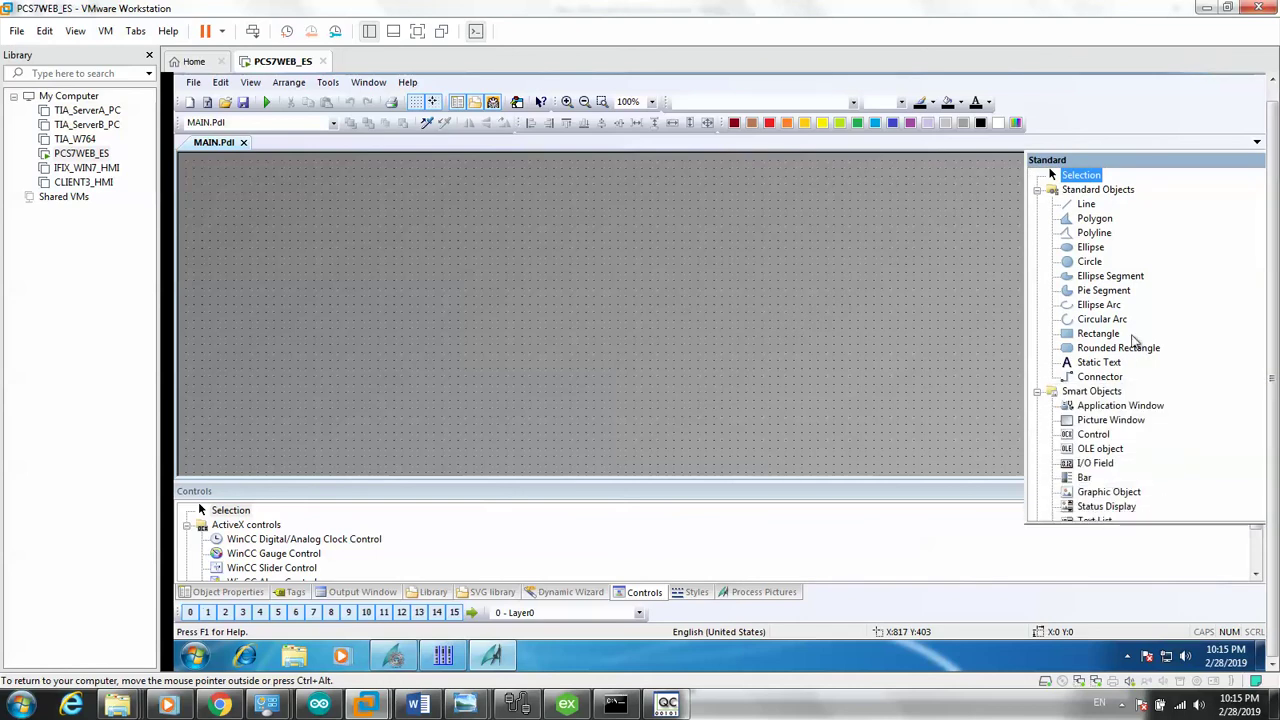
- Place an I/O Field smart object about 80 by 70 at about X 30, Y 20 in the MAIN picture
left_click(1087, 378)
scroll(1087, 378, "down", 5)
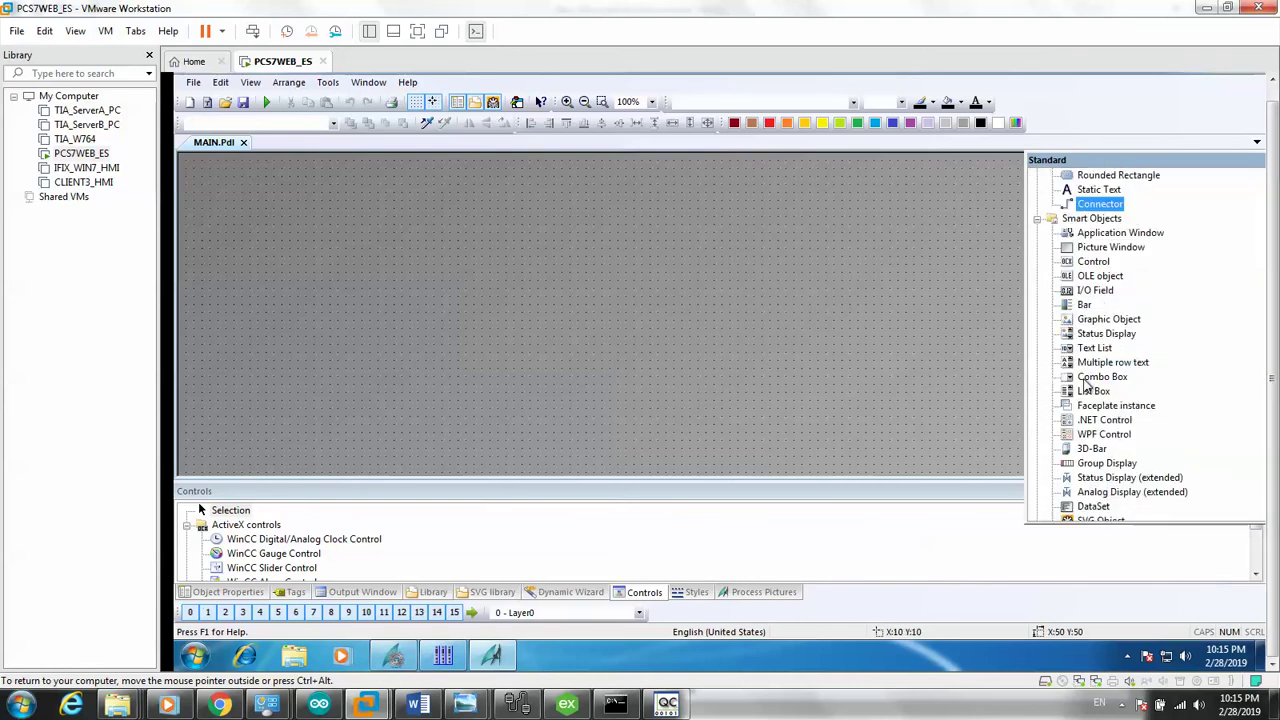
scroll(1087, 378, "up", 3)
left_click(1093, 391)
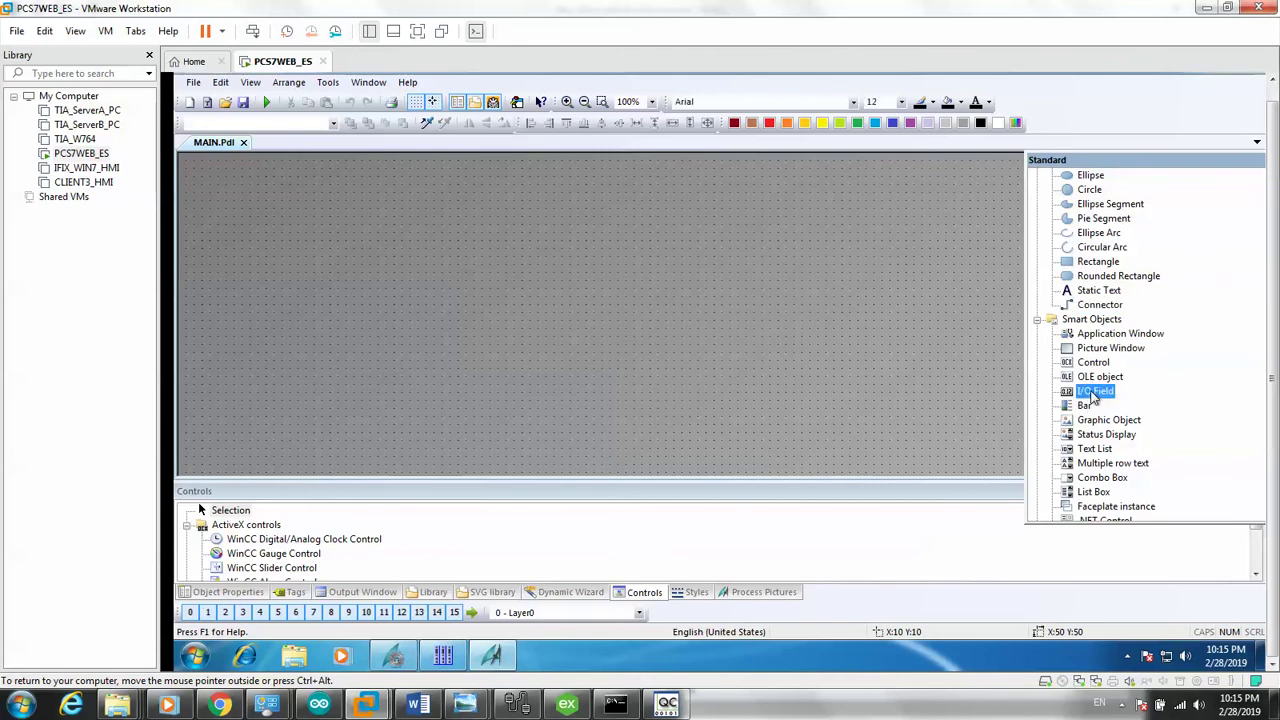
left_click_drag(199, 167, 277, 226)
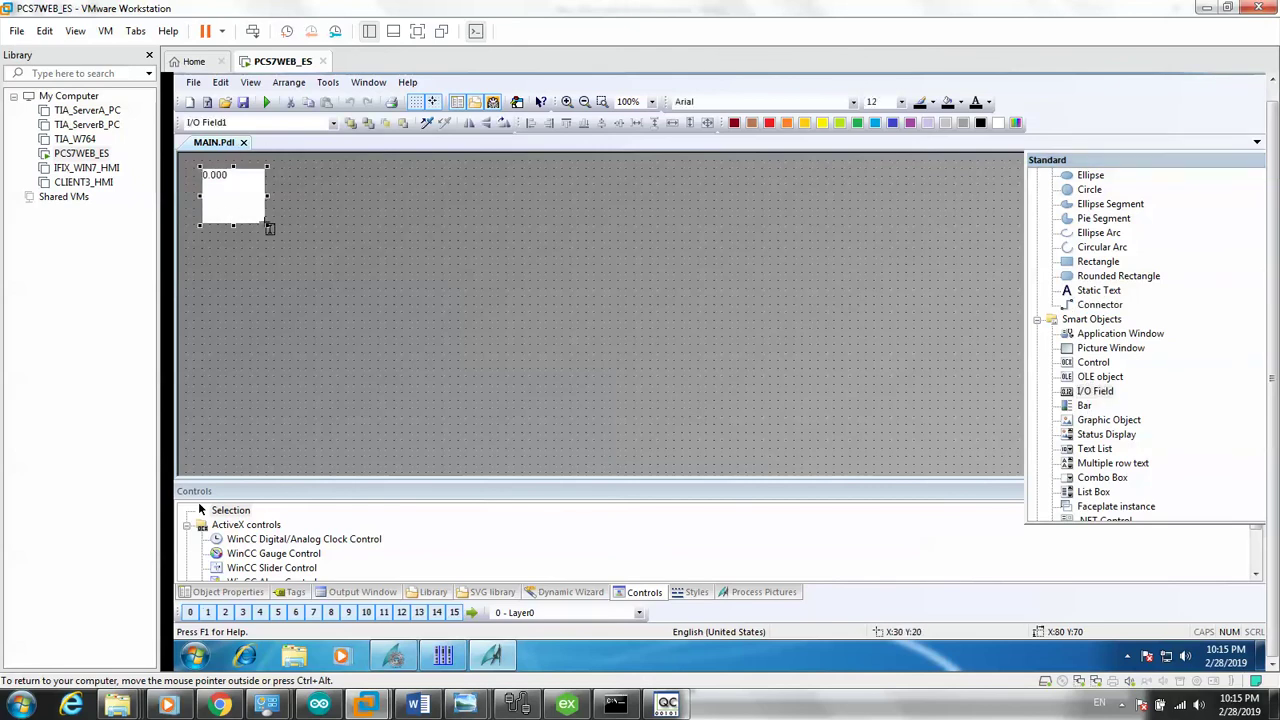
left_click_drag(303, 91, 457, 195)
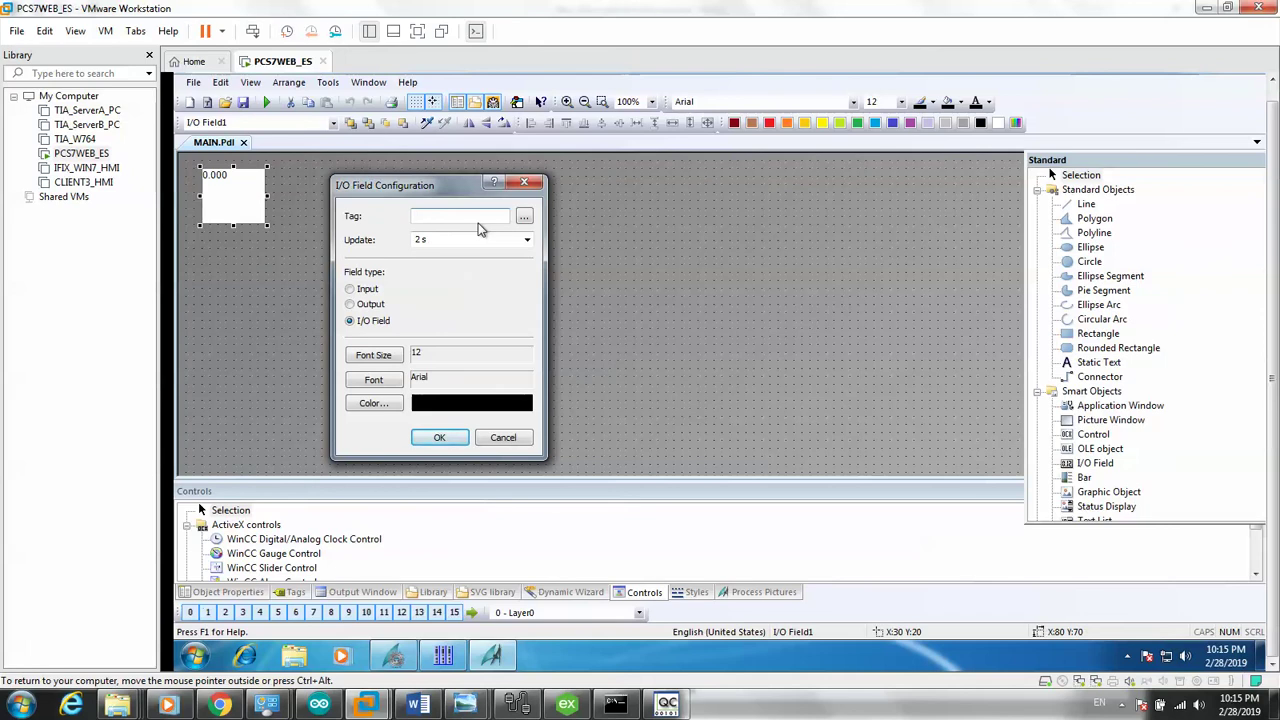
- Assign the Analogue1 tag from GROUP1 of the Modbus TCPIP connection to the I/O field
left_click(524, 216)
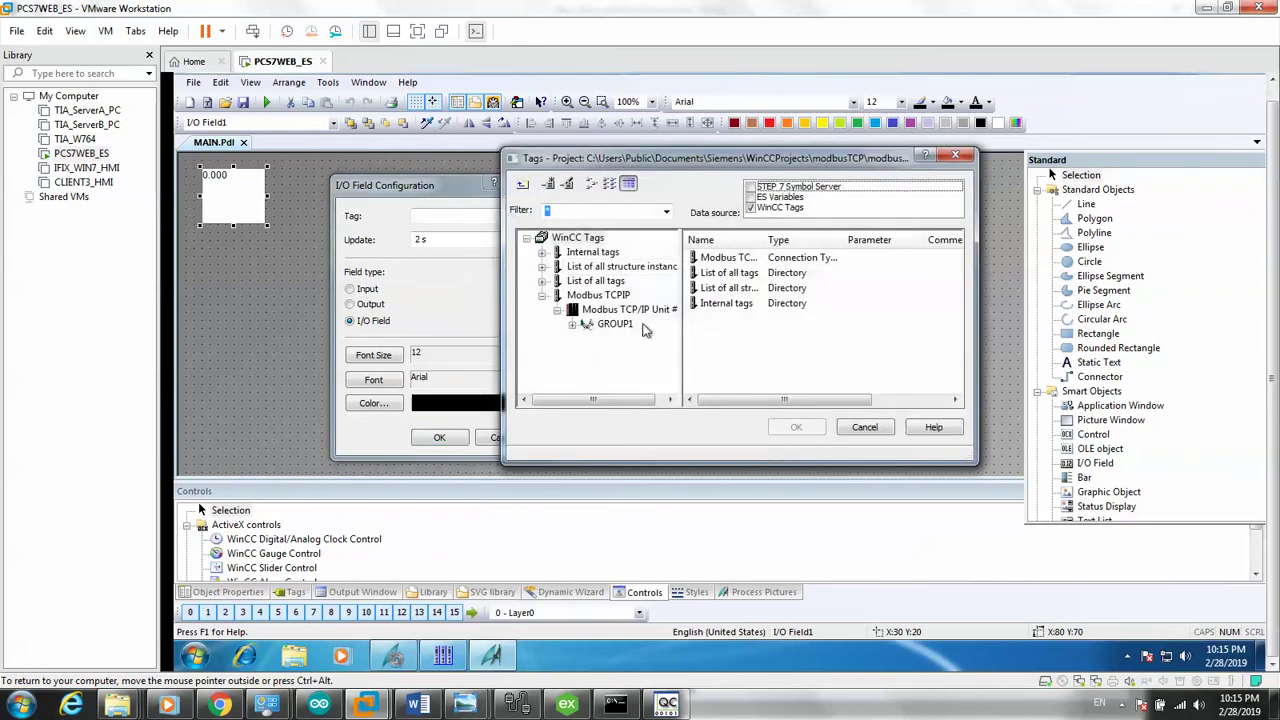
left_click(617, 324)
left_click(740, 336)
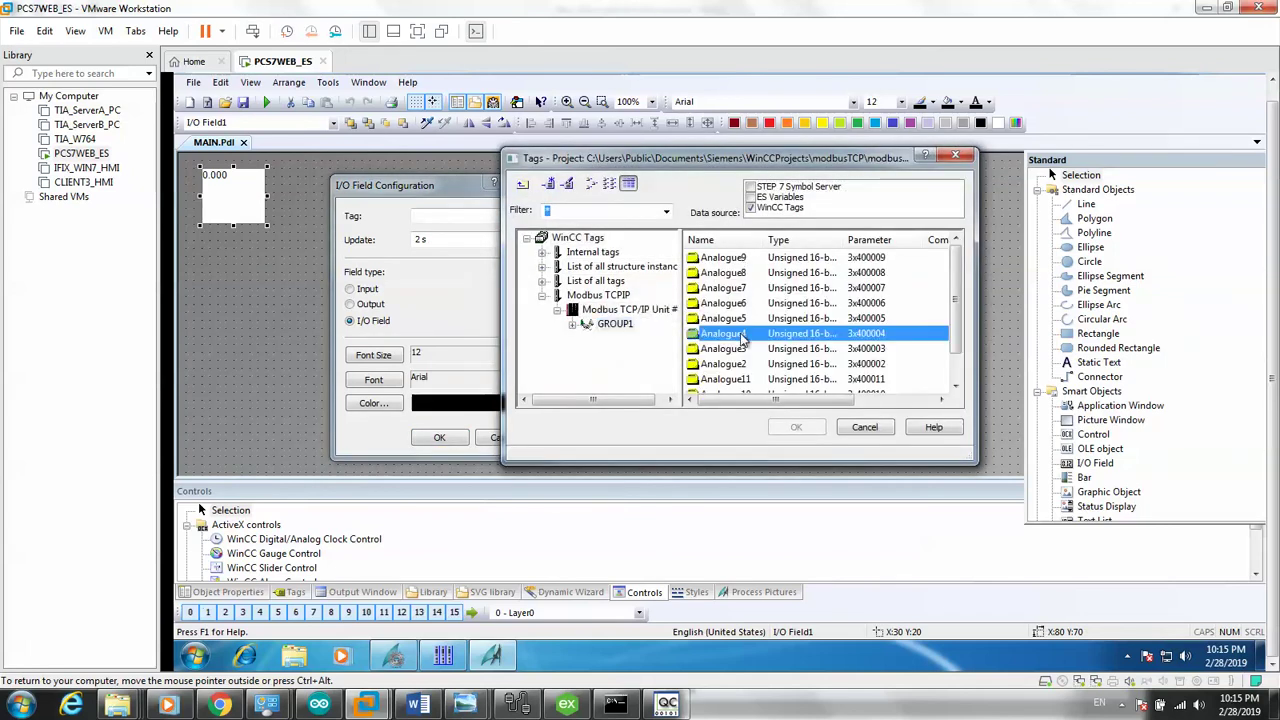
left_click(728, 240)
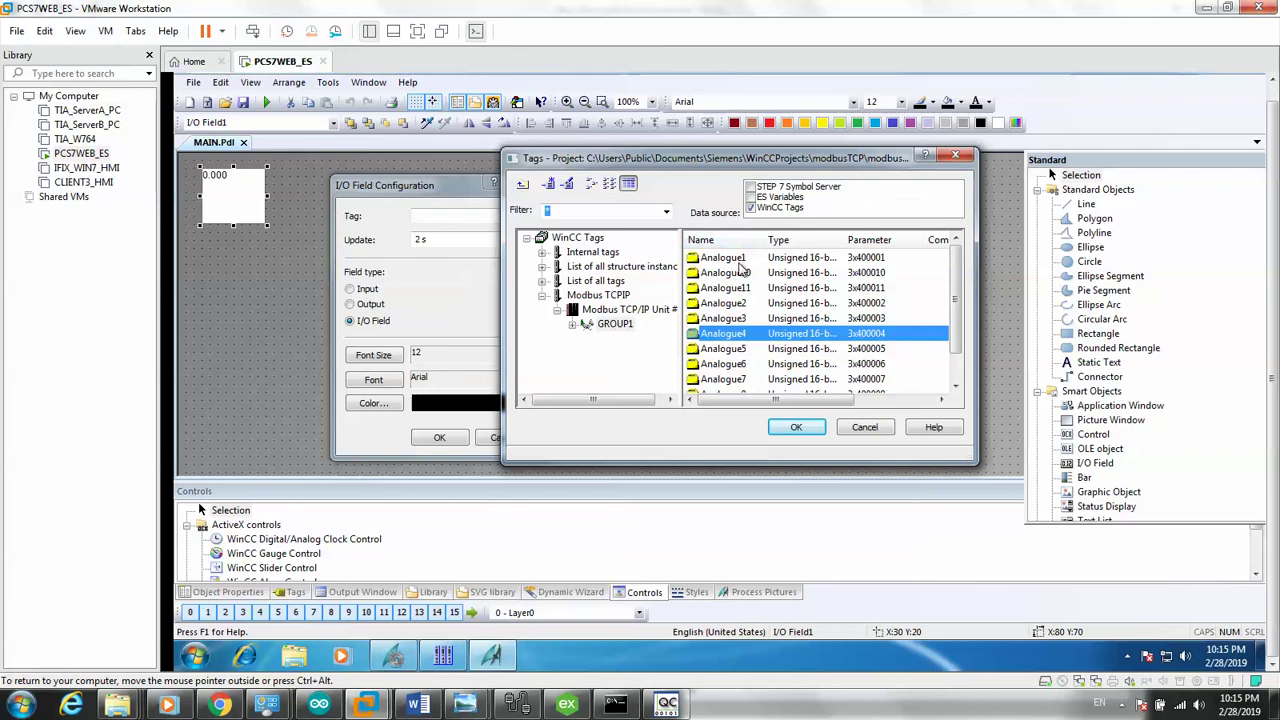
left_click(725, 240)
left_click(725, 240)
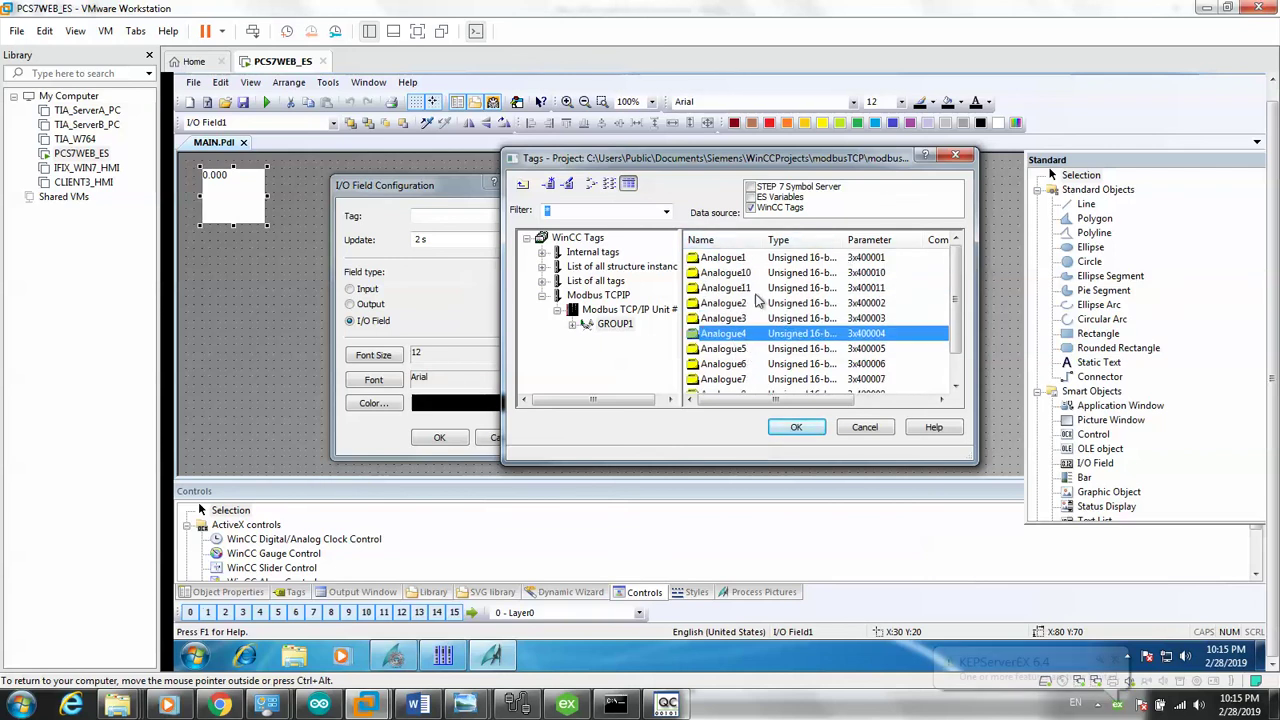
left_click(724, 259)
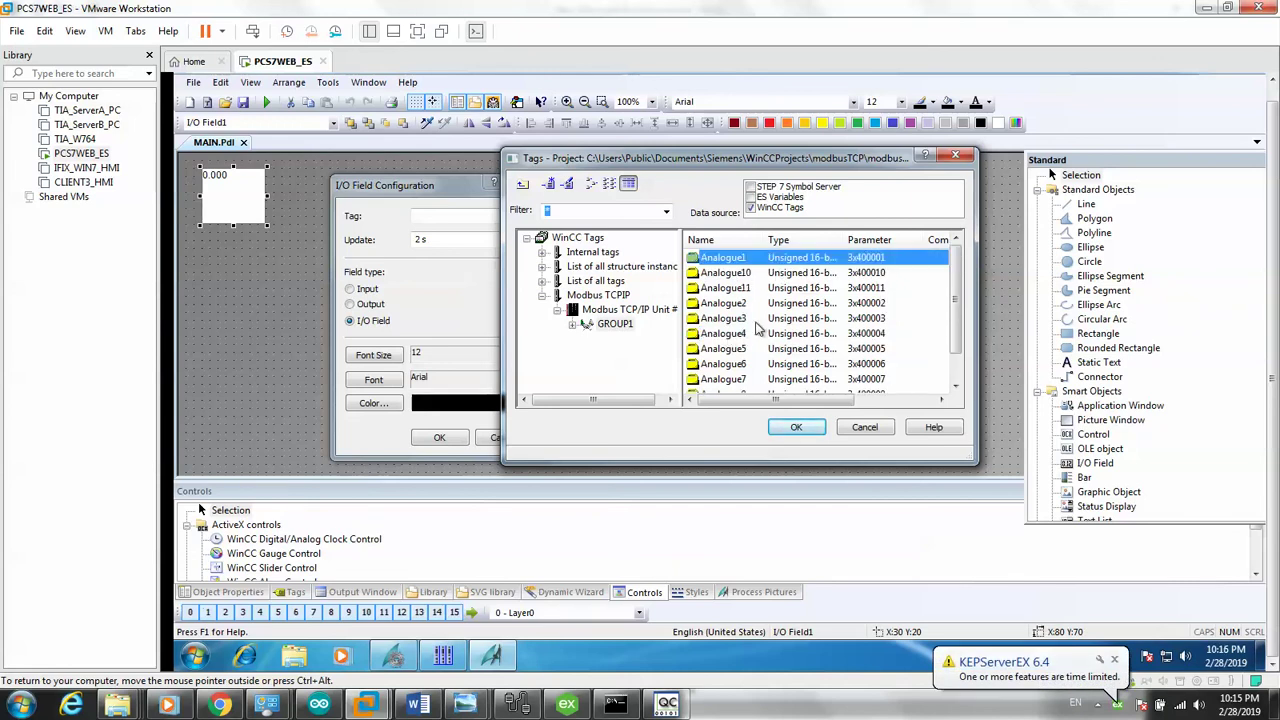
double_click(733, 262)
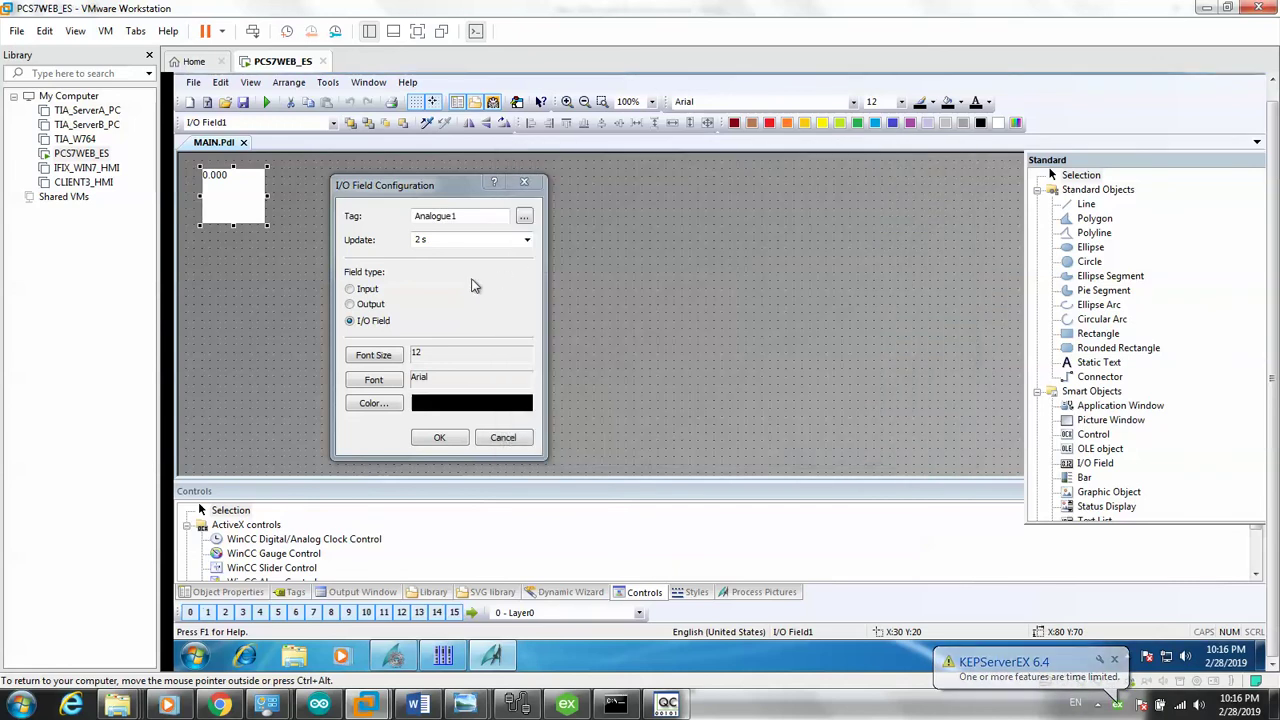
- Set the I/O field's update cycle to 250 ms and accept its configuration
left_click(527, 242)
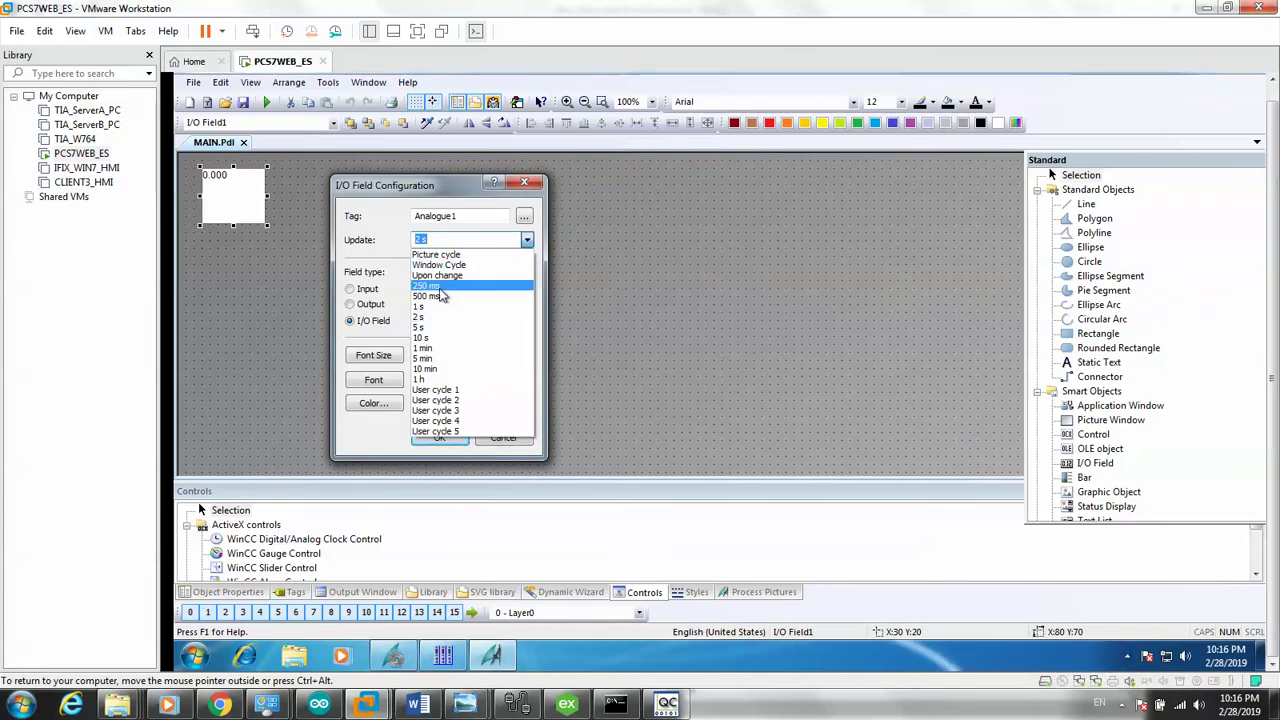
left_click(441, 288)
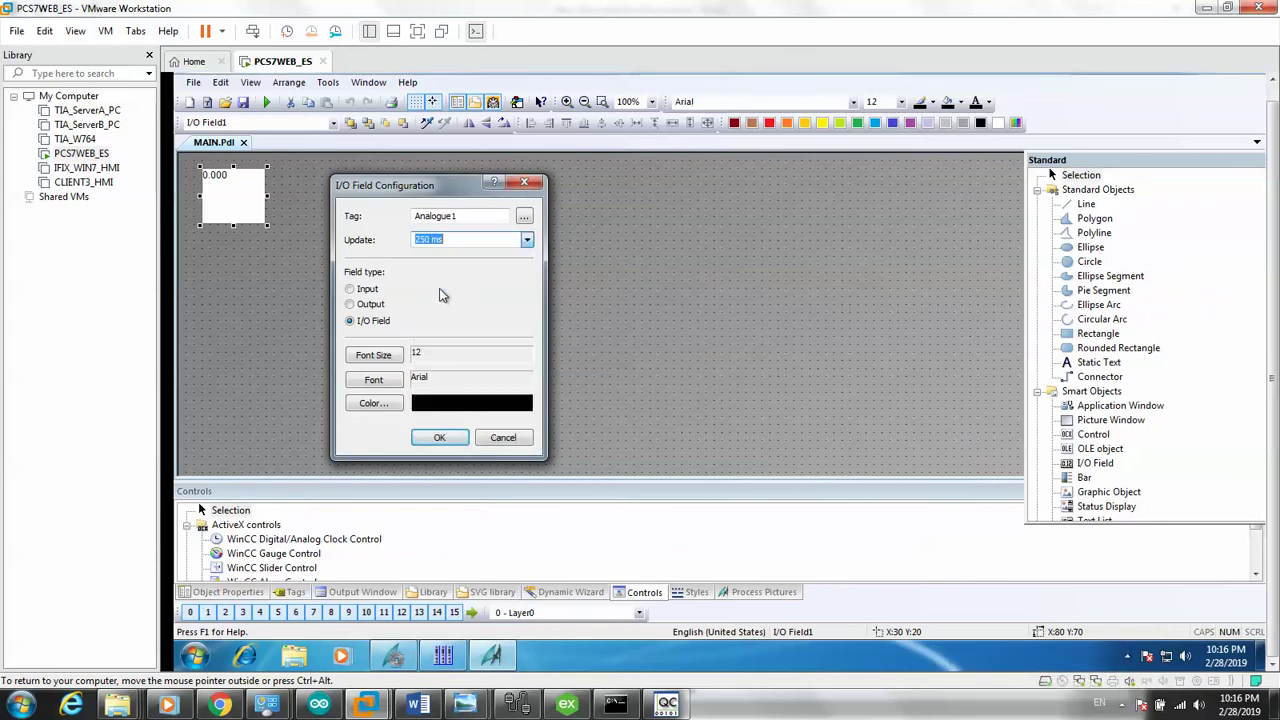
left_click(439, 437)
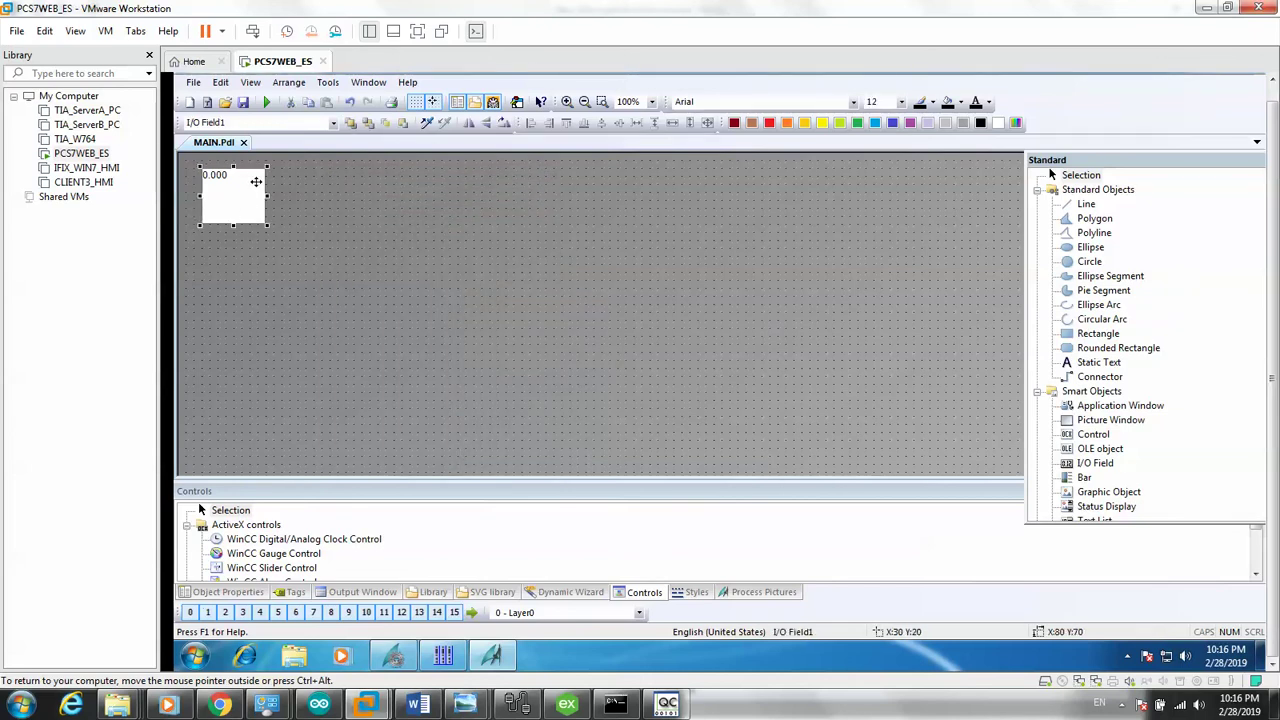
- Move the I/O field aside and add a static text reading "Analogue 1" at about X 30, Y 40, resized to fit its text
left_click_drag(256, 181, 346, 185)
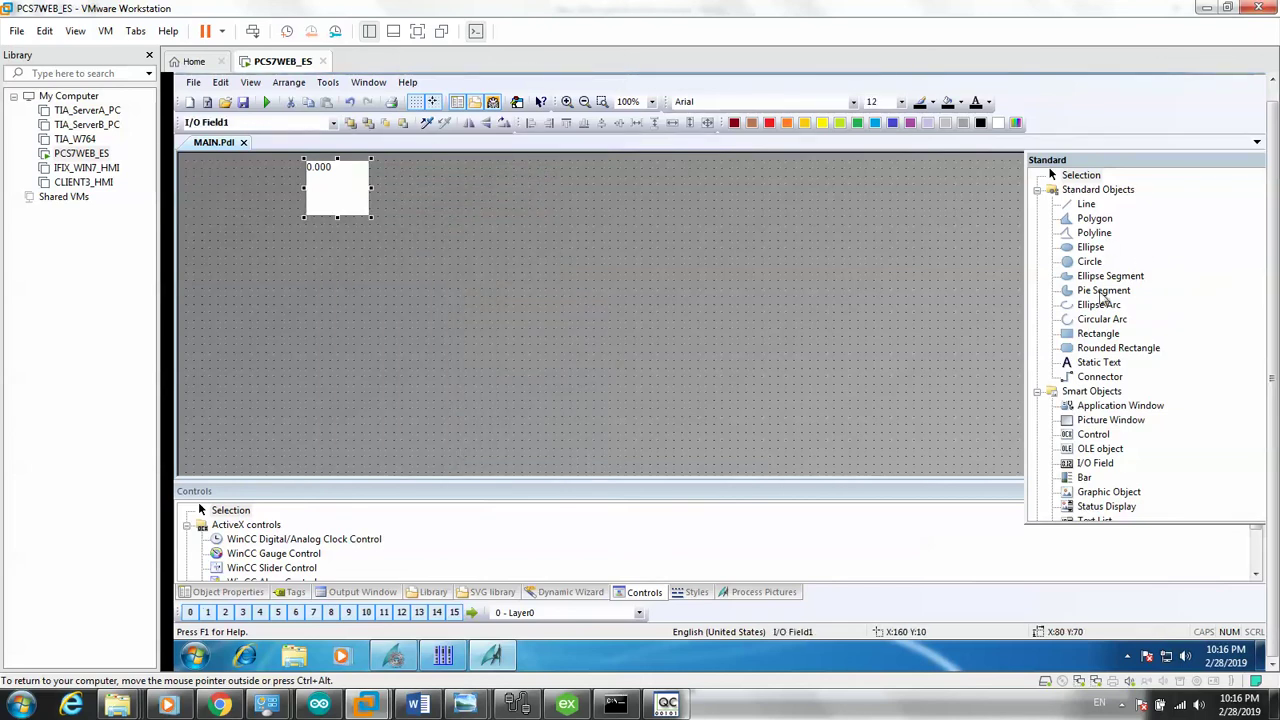
left_click(1100, 363)
left_click(203, 183)
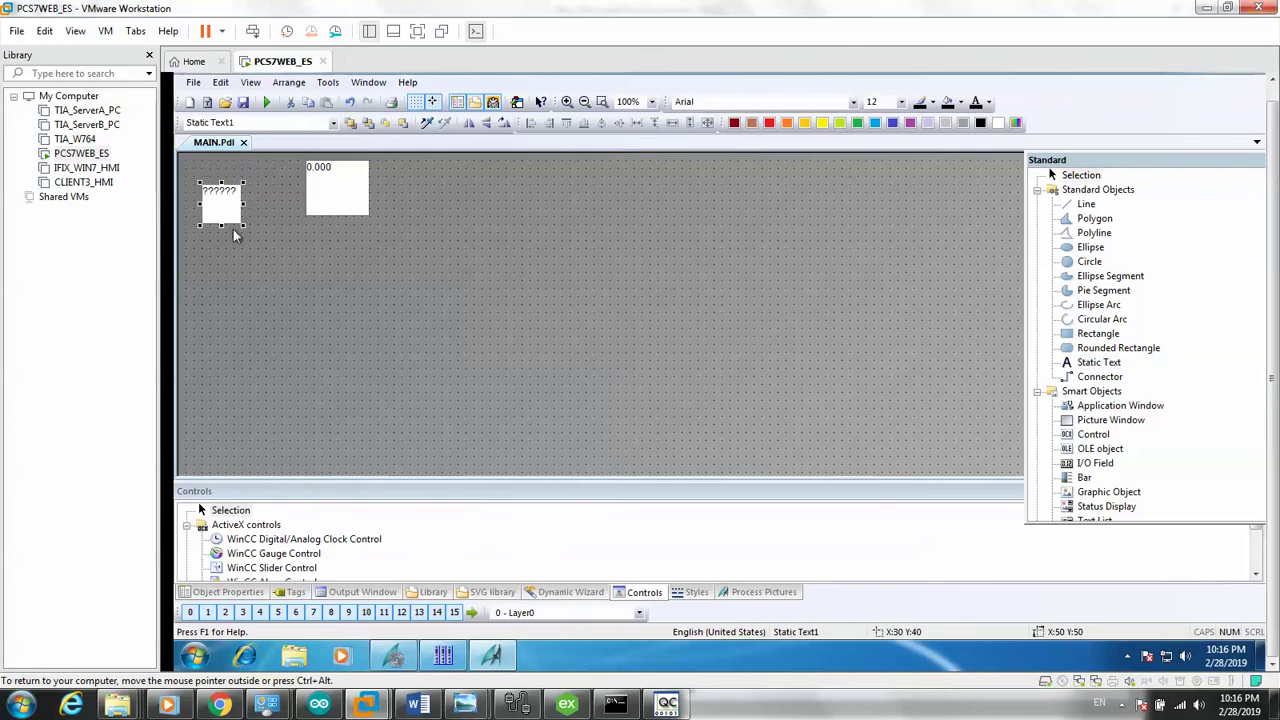
key("BackSpace")
type("A")
left_click_drag(244, 203, 291, 203)
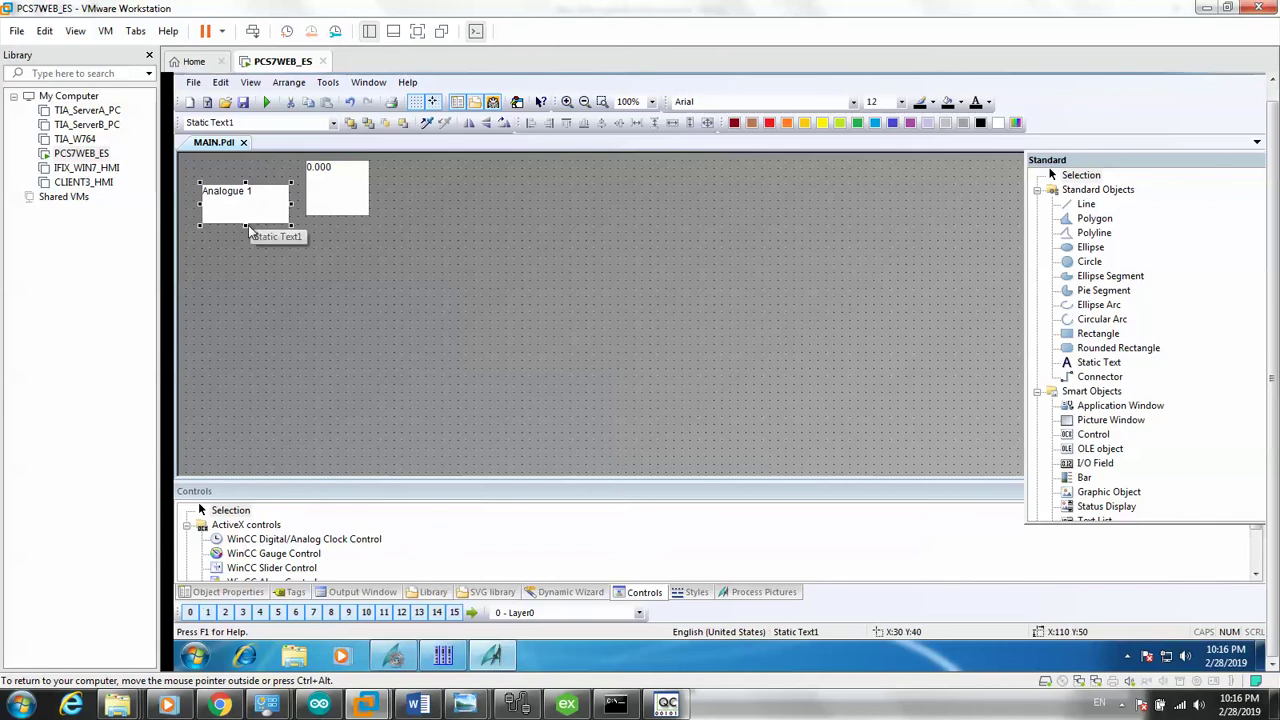
left_click_drag(249, 224, 265, 200)
- Move the I/O field directly below the "Analogue 1" label, to about X 30, Y 80
left_click(339, 178)
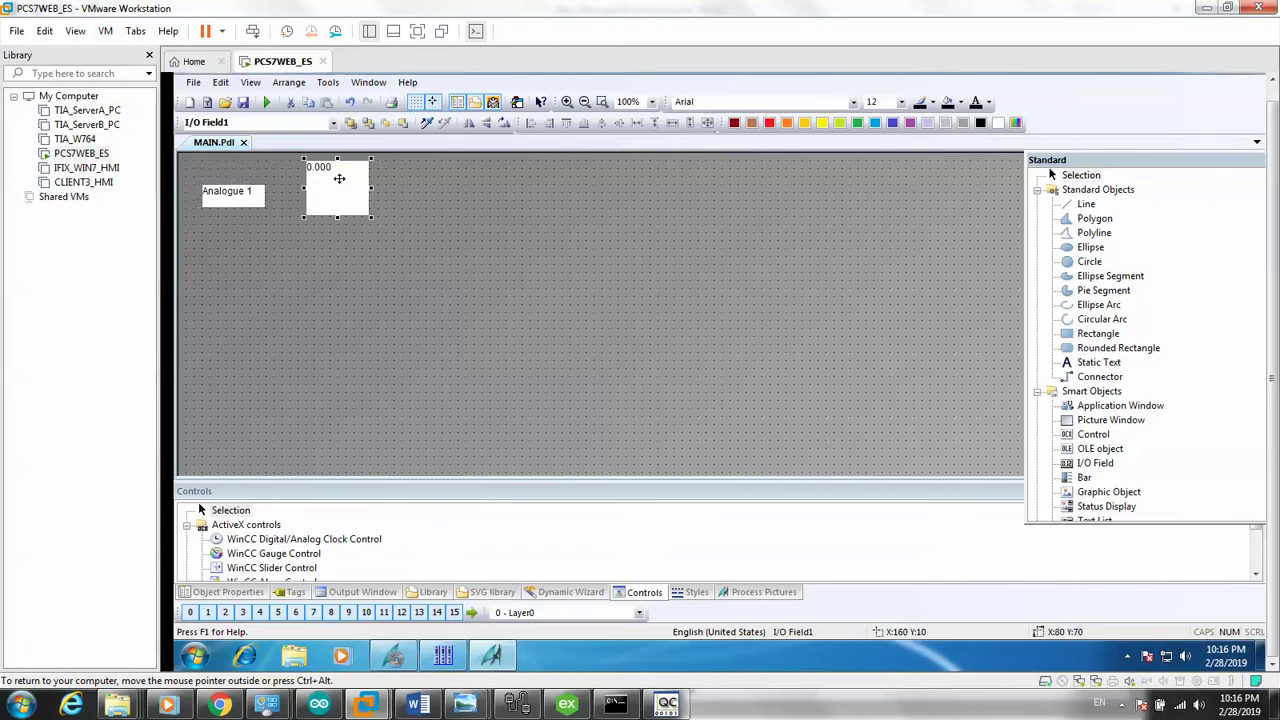
left_click_drag(240, 244, 248, 248)
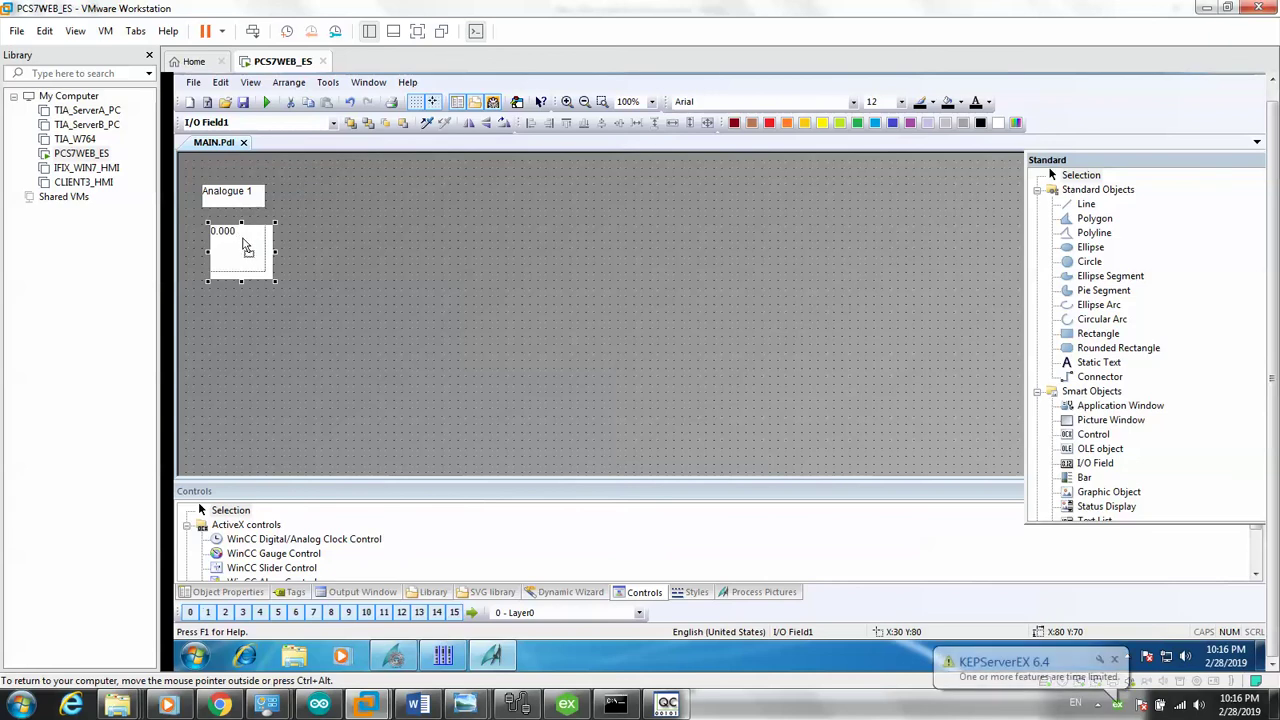
left_click(283, 261)
left_click(245, 262)
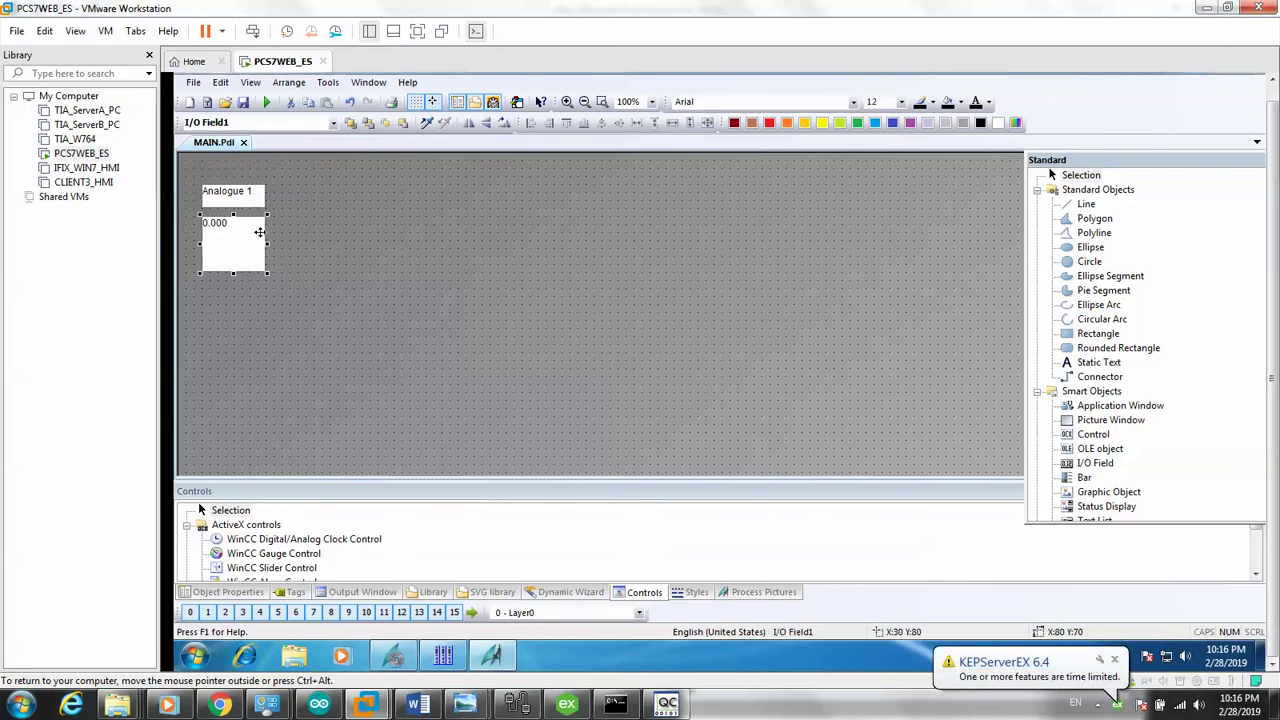
- Enlarge the I/O field's value text to a font size above 20
left_click(901, 101)
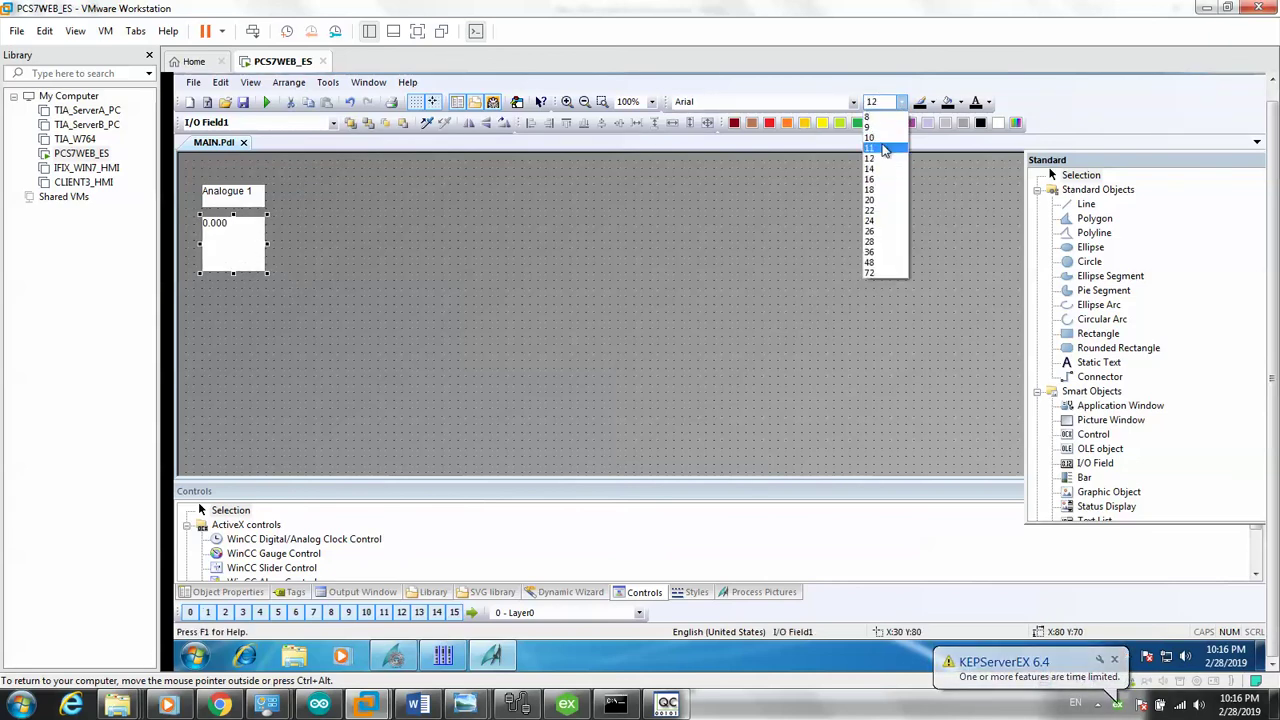
left_click(874, 200)
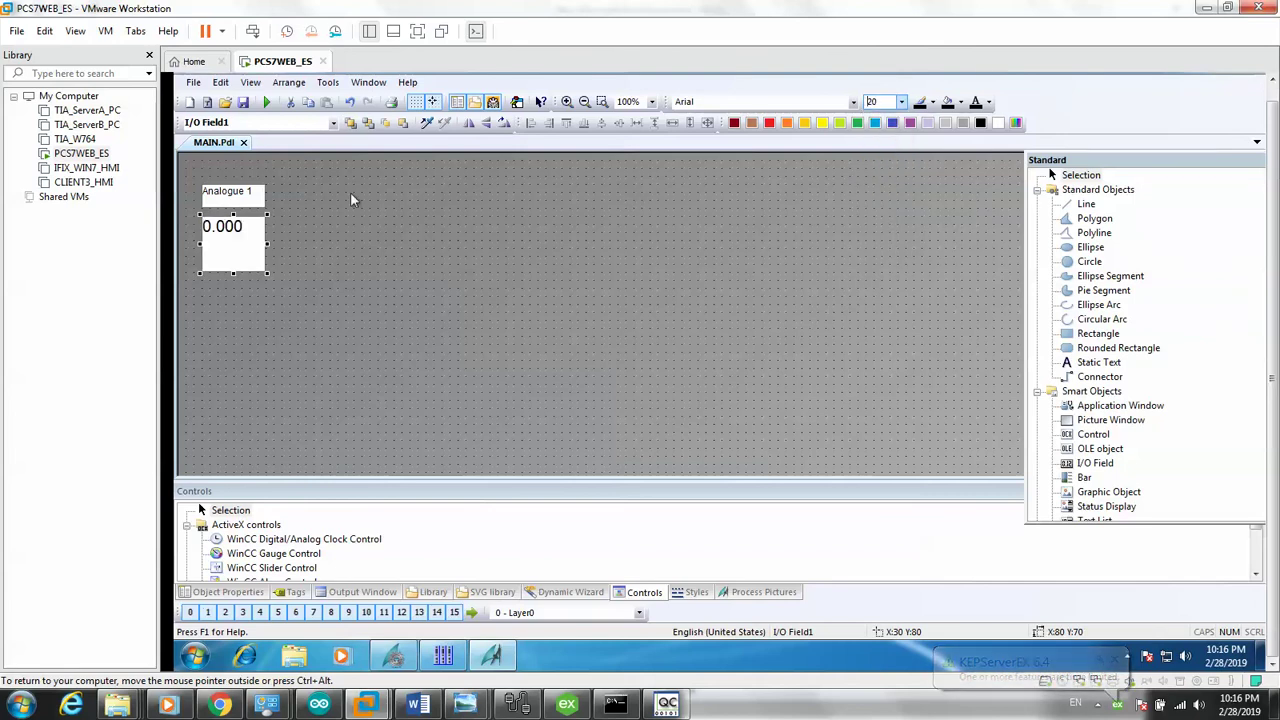
left_click(901, 101)
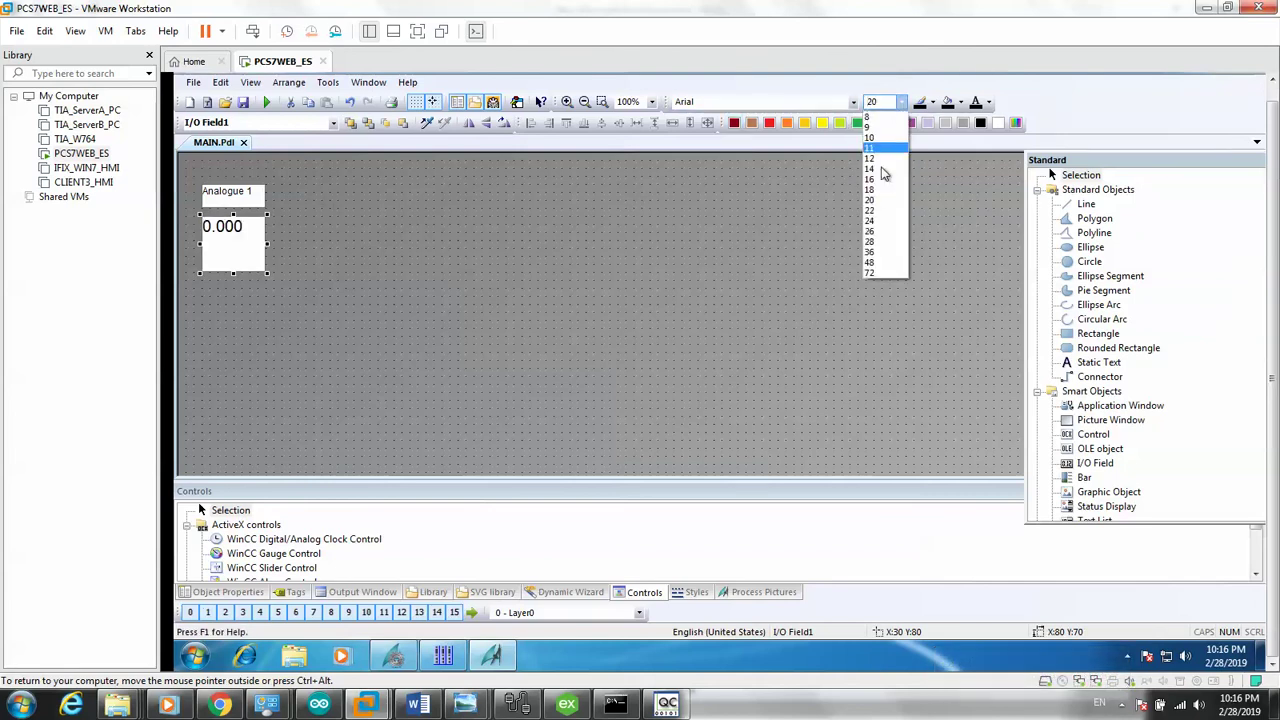
left_click(880, 236)
left_click(767, 263)
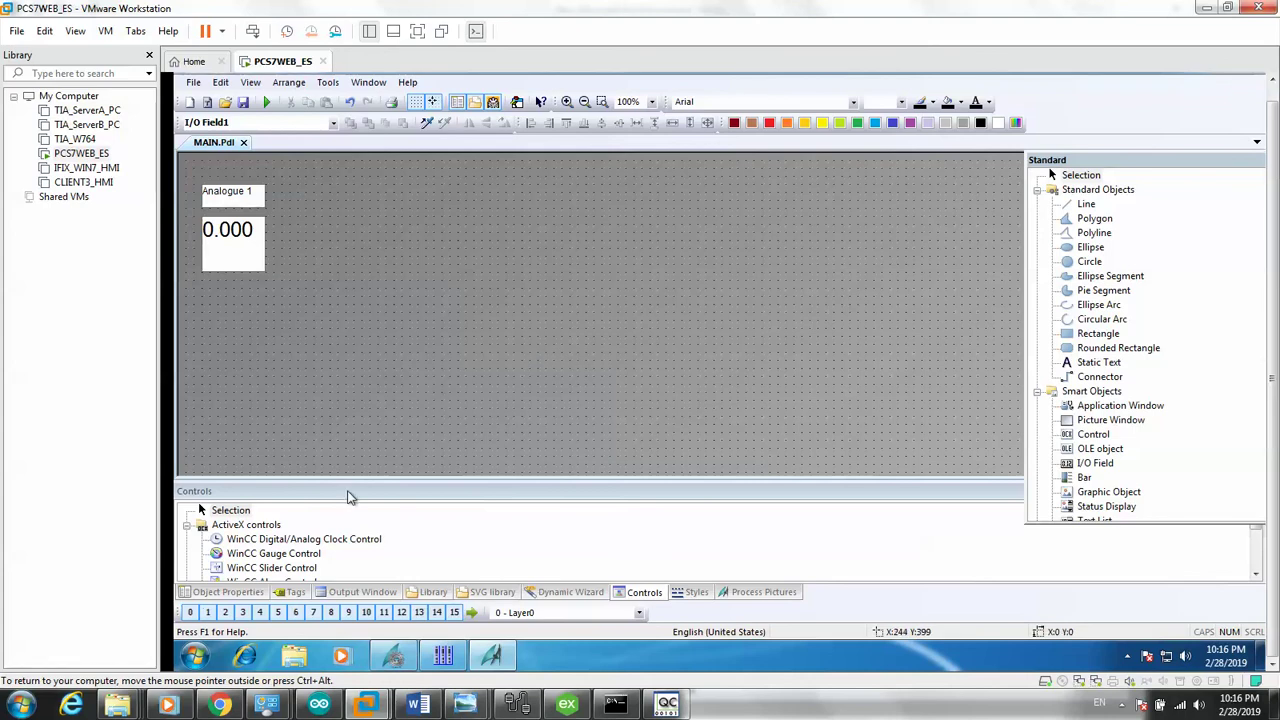
- Open the Picture Width value in the MAIN picture's geometry properties for editing
left_click(234, 511)
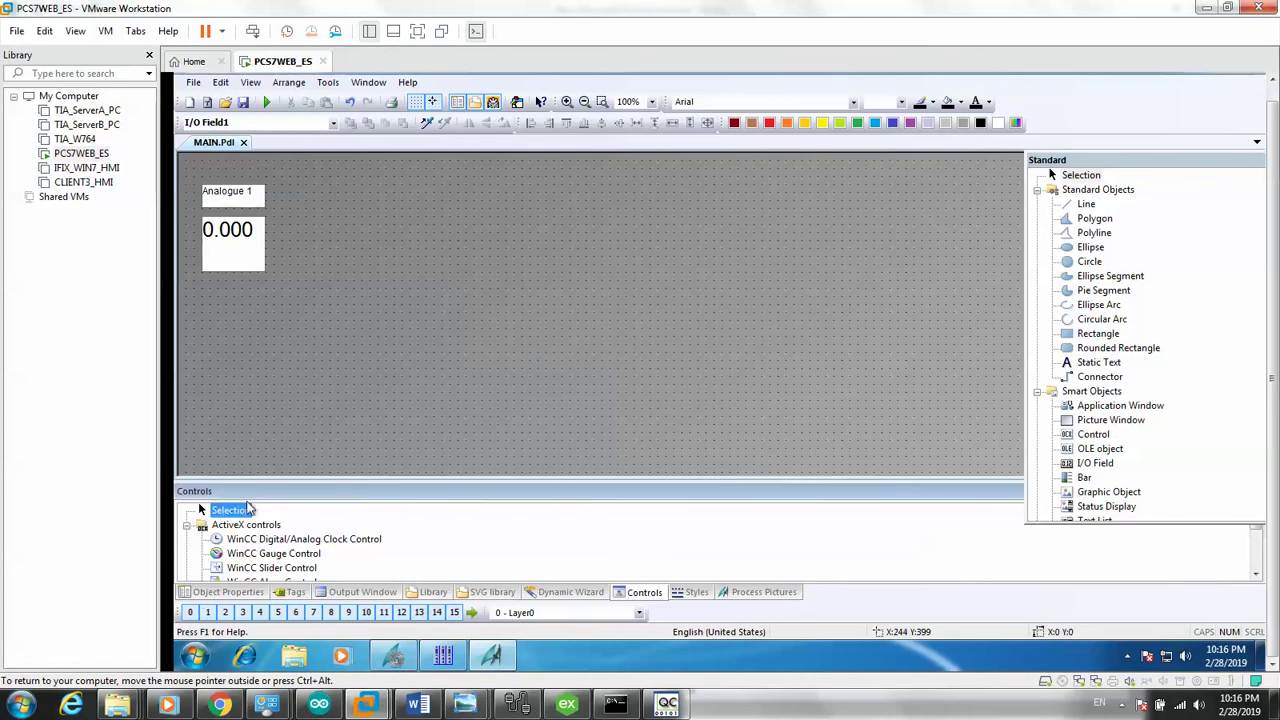
left_click(240, 593)
left_click(226, 548)
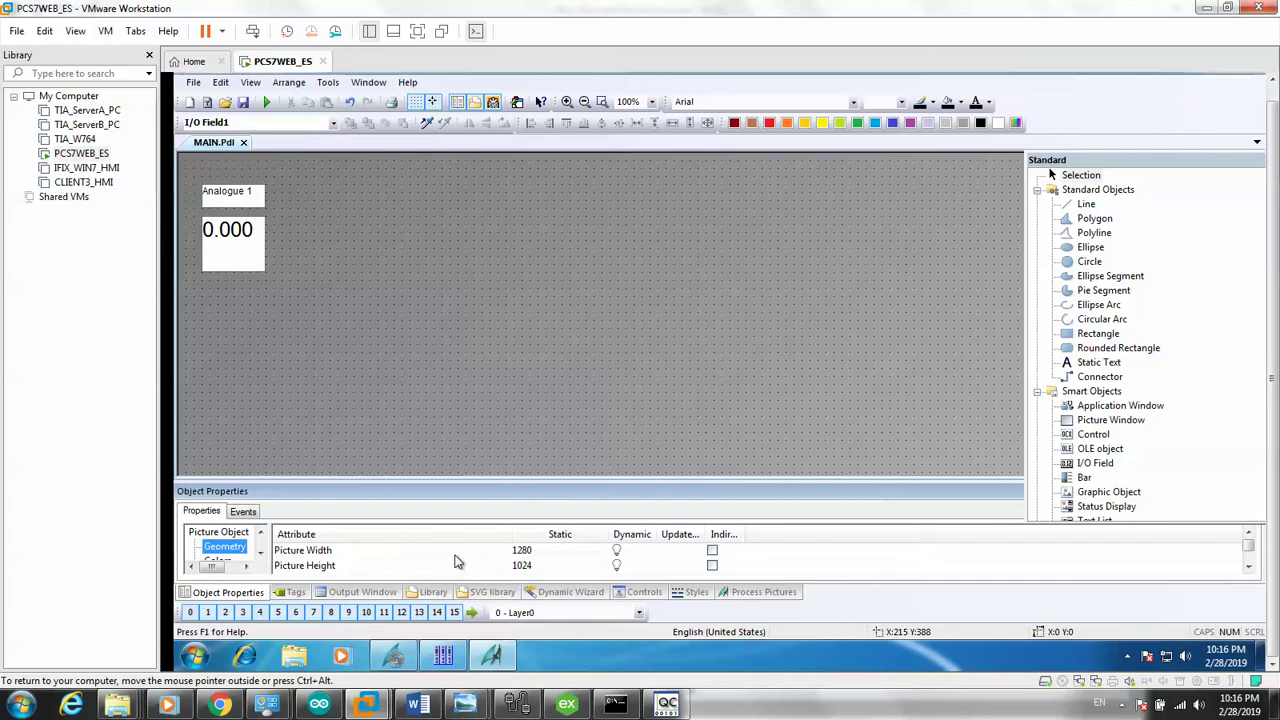
double_click(456, 556)
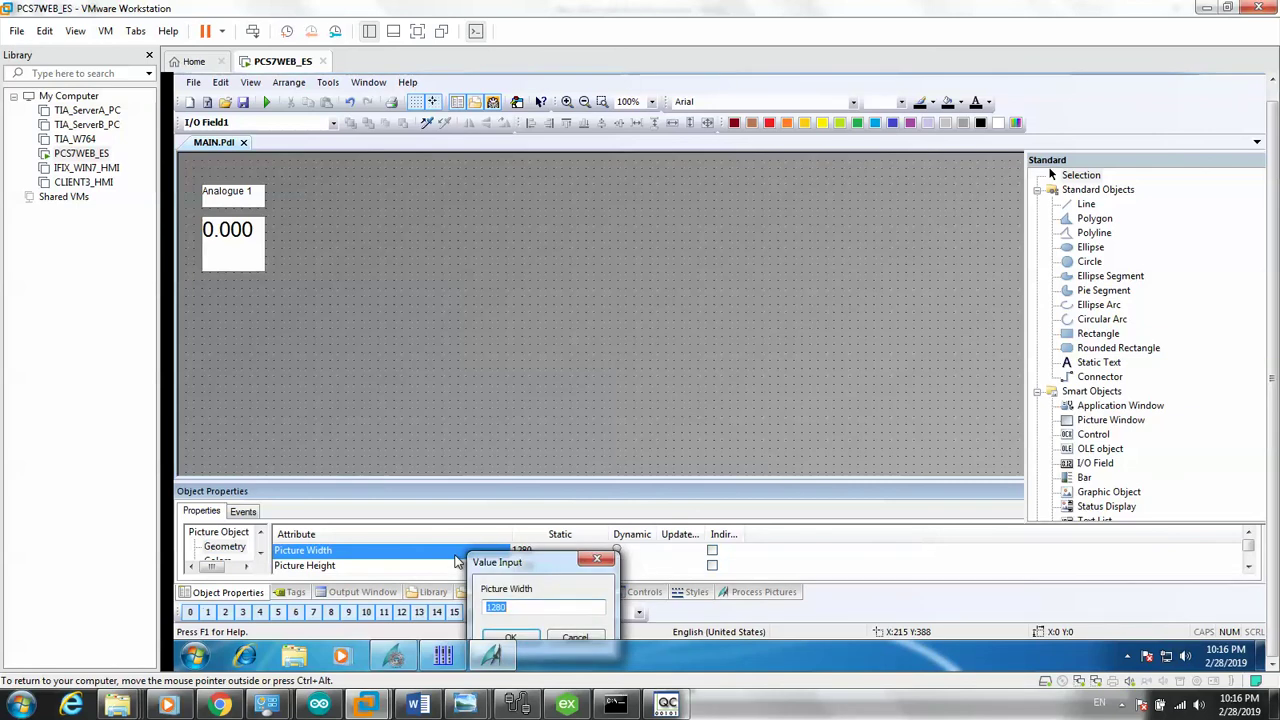